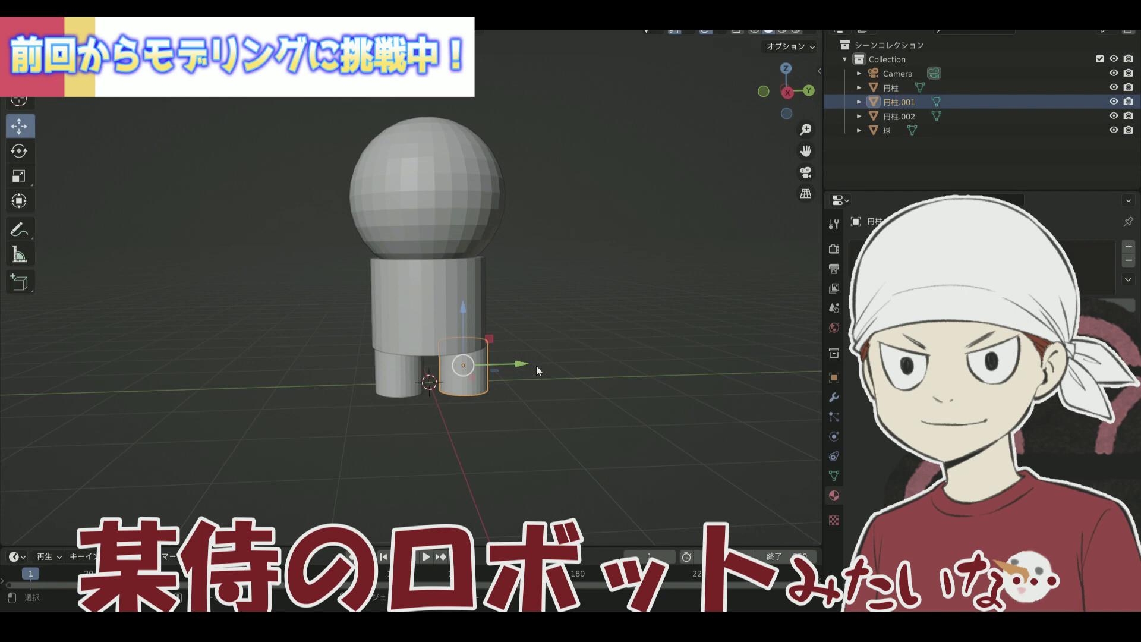
# Orbit to look down on the doll and select its head sphere.
pyautogui.moveTo(550, 317)
pyautogui.mouseDown(button='middle')
pyautogui.moveTo(573, 347)
pyautogui.moveTo(555, 331)
pyautogui.moveTo(561, 318)
pyautogui.mouseUp(button='middle')
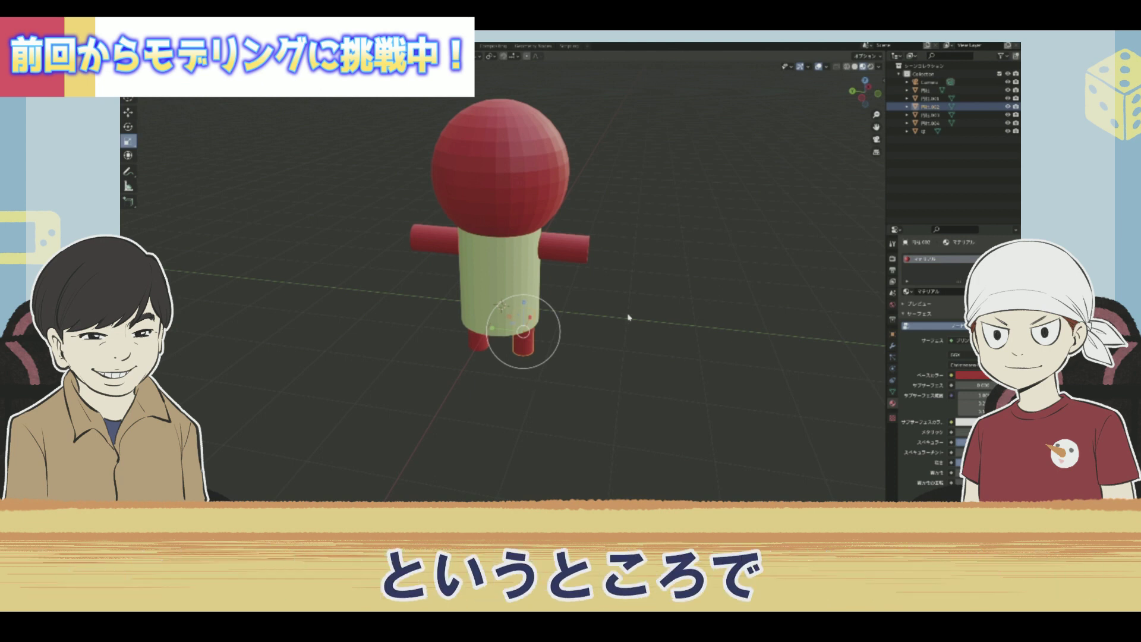
pyautogui.click(521, 167)
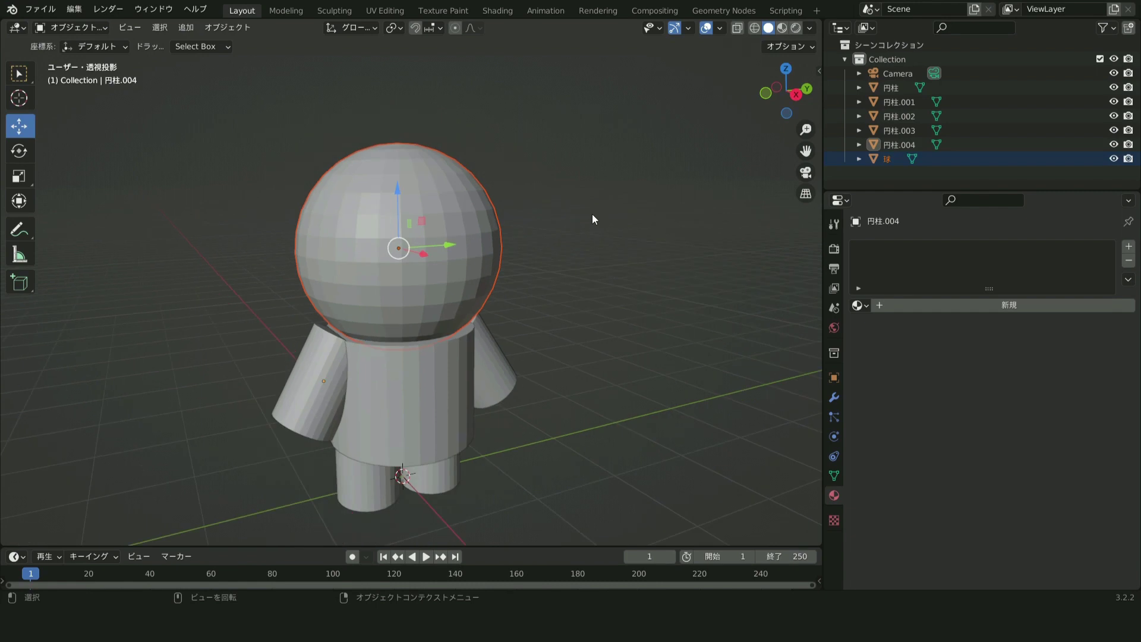
# Put the head sphere into Edit Mode with nothing selected, framed on its top.
pyautogui.click(72, 28)
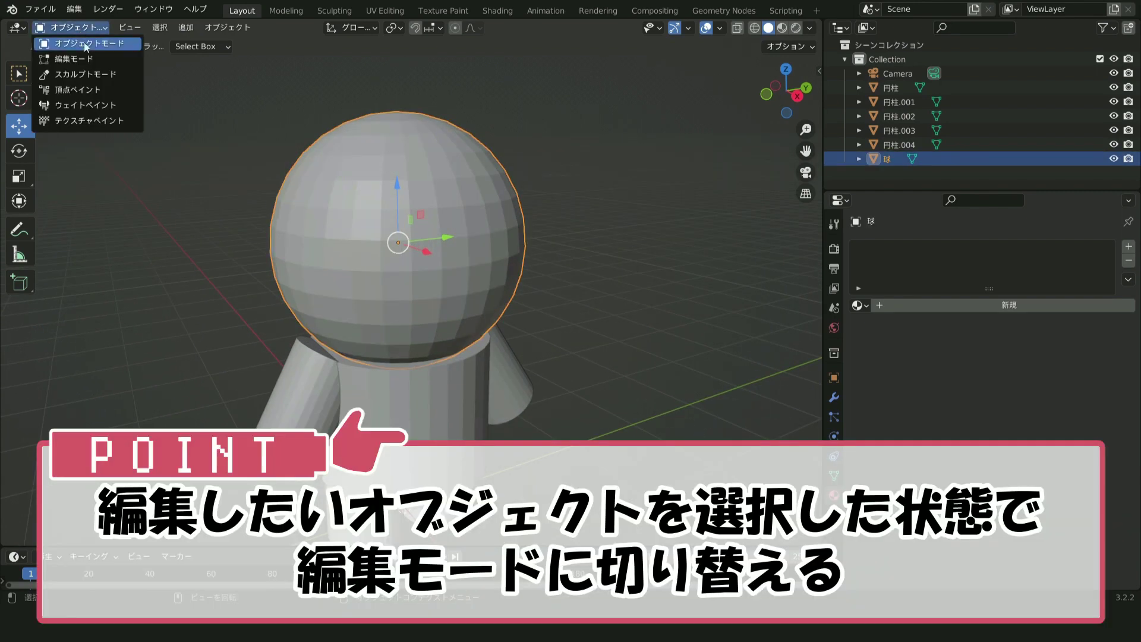
pyautogui.click(88, 58)
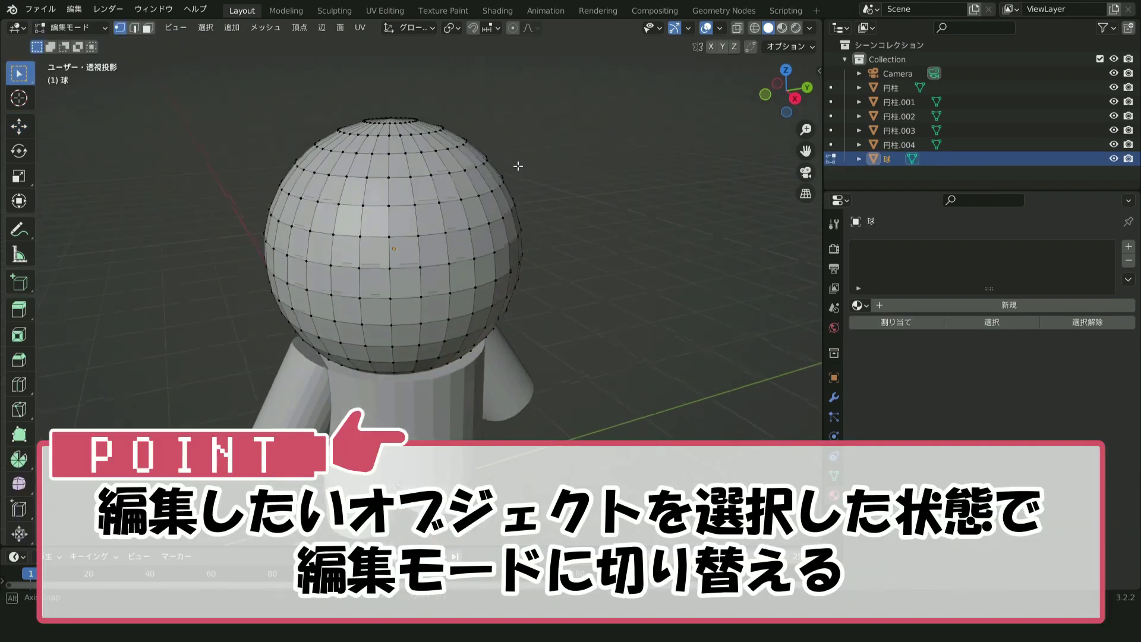
pyautogui.press('a')
pyautogui.moveTo(551, 177); pyautogui.dragTo(502, 179, button='middle')
pyautogui.scroll(3, 502, 178)
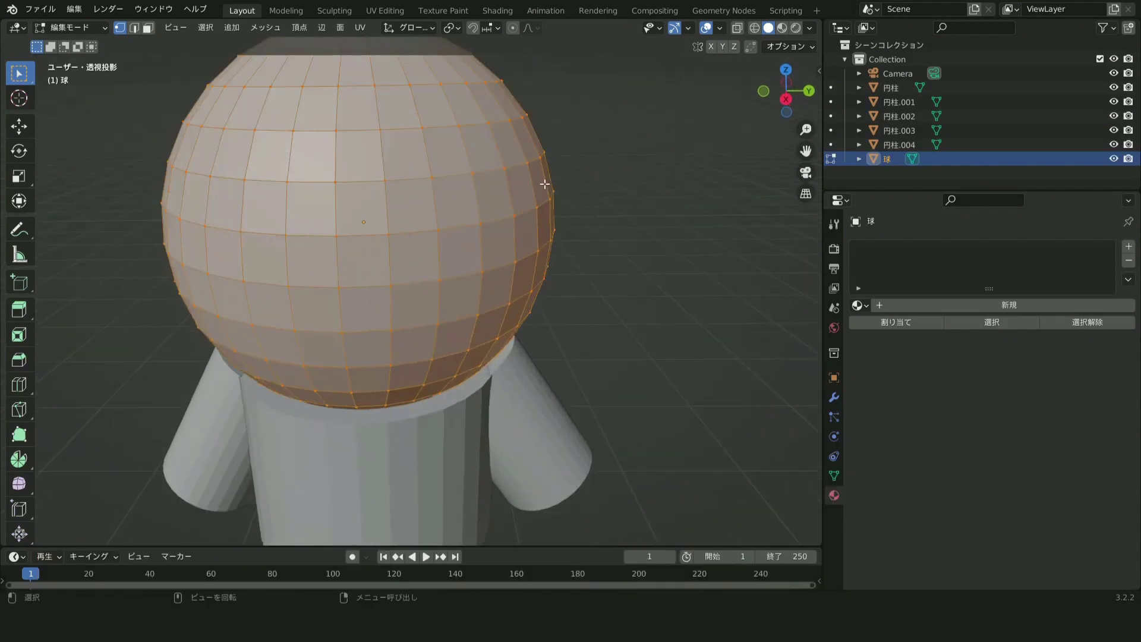
pyautogui.hotkey('alt', 'a')
pyautogui.moveTo(591, 212); pyautogui.dragTo(510, 229, button='middle')
pyautogui.scroll(2, 566, 224)
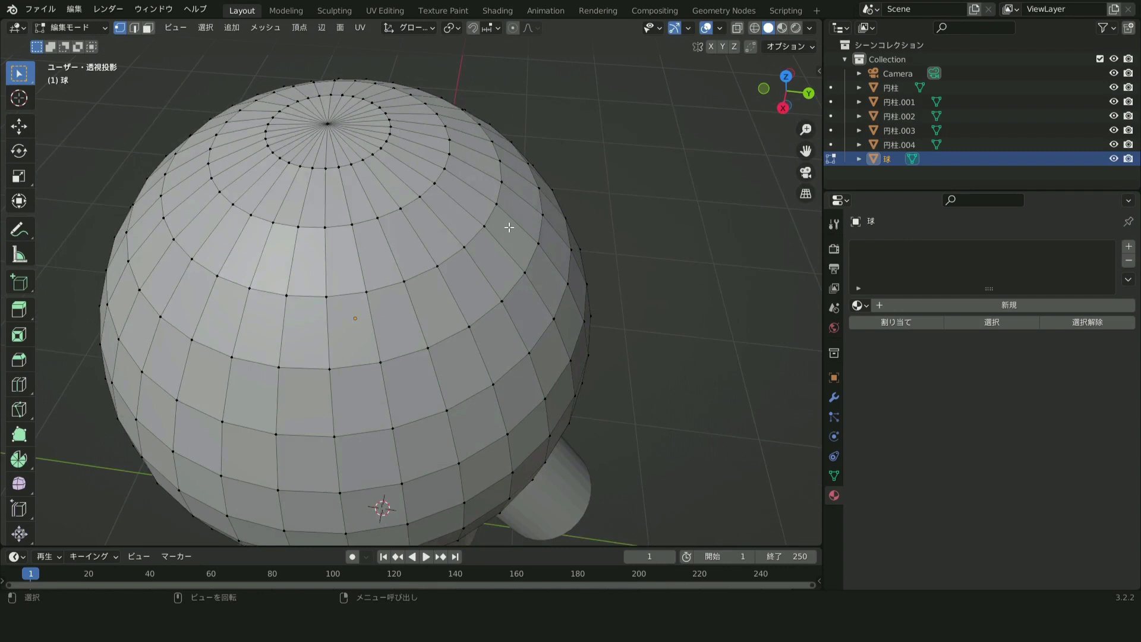
pyautogui.scroll(3, 383, 158)
pyautogui.scroll(1, 408, 211)
pyautogui.moveTo(408, 211); pyautogui.dragTo(448, 247, button='middle')
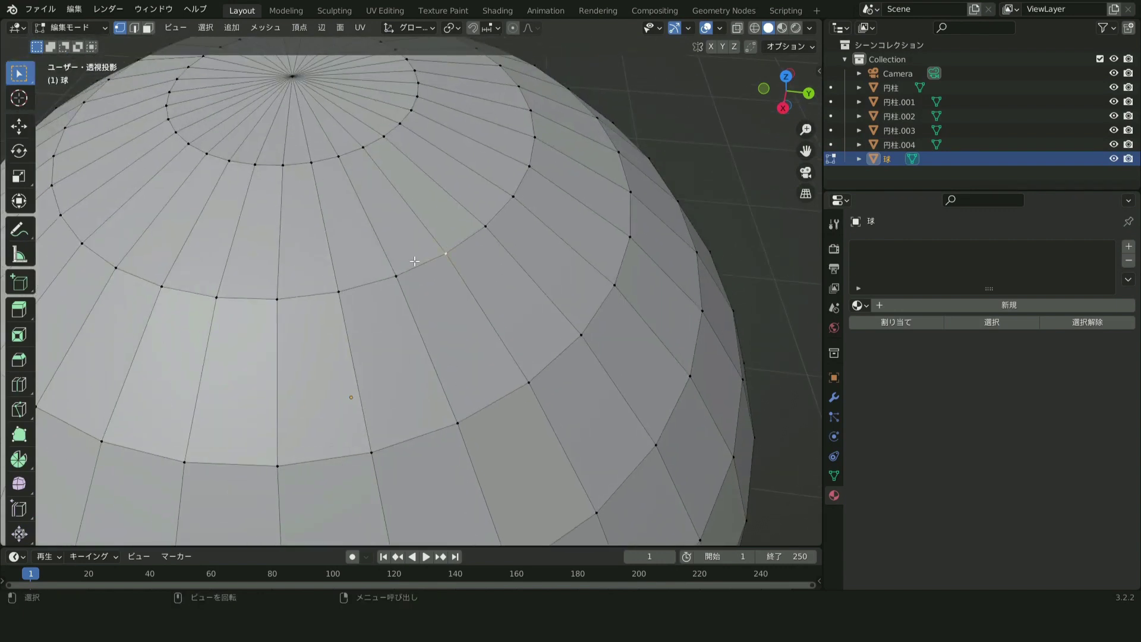
pyautogui.scroll(-3, 624, 145)
pyautogui.moveTo(561, 141)
pyautogui.mouseDown(button='middle')
pyautogui.moveTo(565, 173)
pyautogui.moveTo(618, 90)
pyautogui.mouseUp(button='middle')
# Box-select the top-pole vertices, pull them upward, then settle them back down.
pyautogui.moveTo(618, 90); pyautogui.dragTo(337, 229)
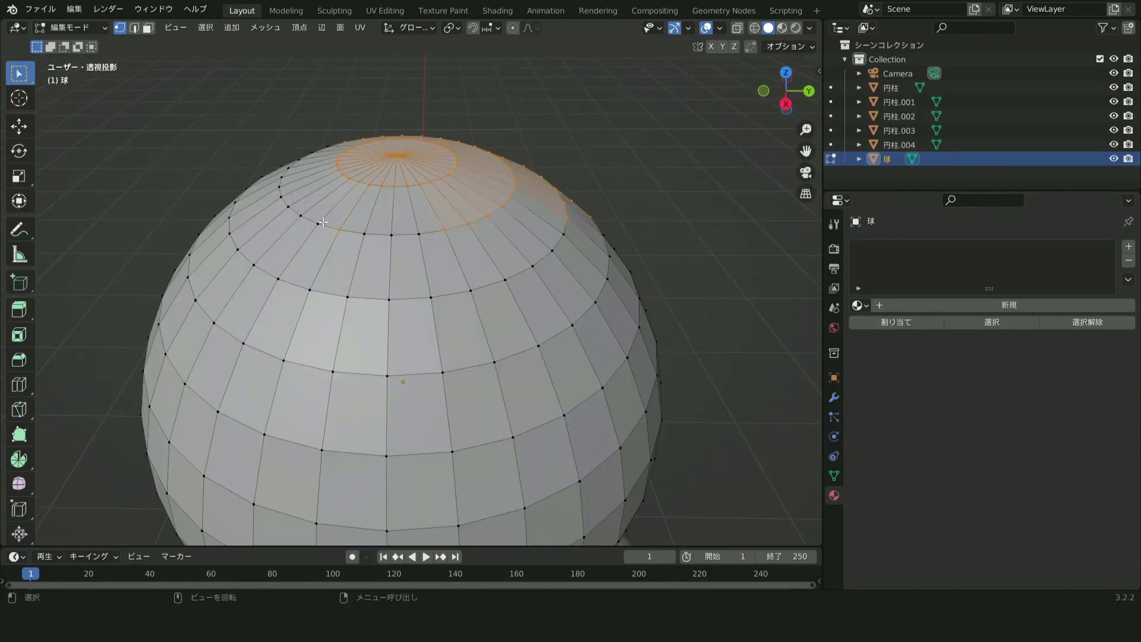
pyautogui.click(19, 125)
pyautogui.keyDown('shift'); pyautogui.moveTo(459, 118); pyautogui.dragTo(460, 200, button='middle'); pyautogui.keyUp('shift')
pyautogui.moveTo(435, 199); pyautogui.dragTo(433, 145)
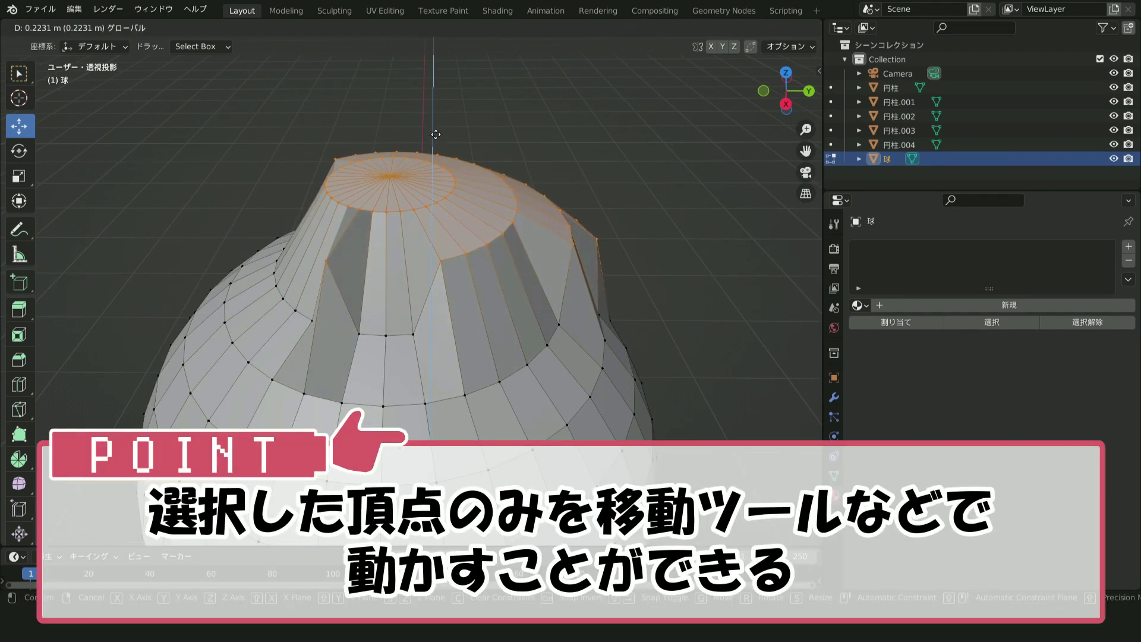
pyautogui.moveTo(433, 145); pyautogui.dragTo(433, 189)
pyautogui.moveTo(504, 170)
pyautogui.mouseDown(button='middle')
pyautogui.moveTo(548, 153)
pyautogui.moveTo(548, 182)
pyautogui.mouseUp(button='middle')
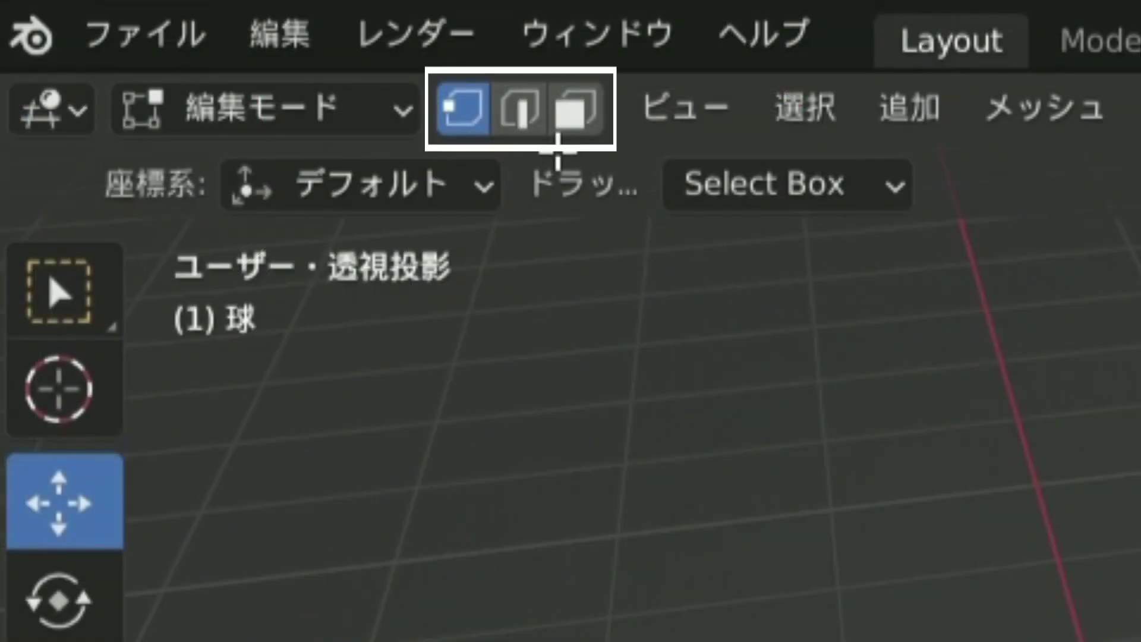
# In edge select, pull a top edge into a spike, then undo it.
pyautogui.click(523, 122)
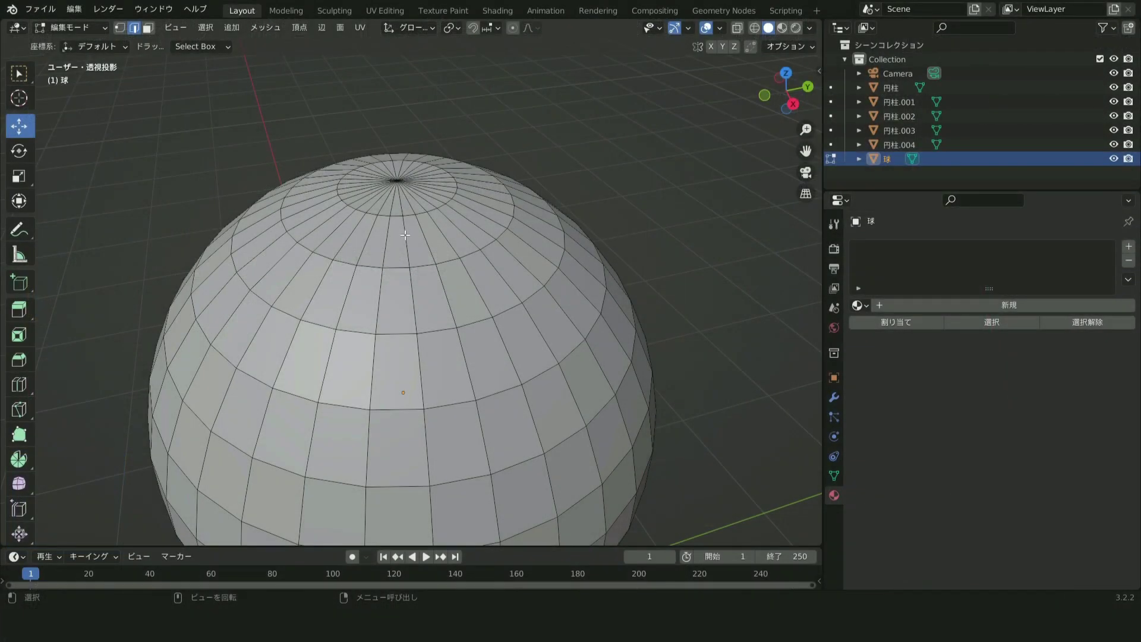
pyautogui.moveTo(534, 141); pyautogui.dragTo(382, 190)
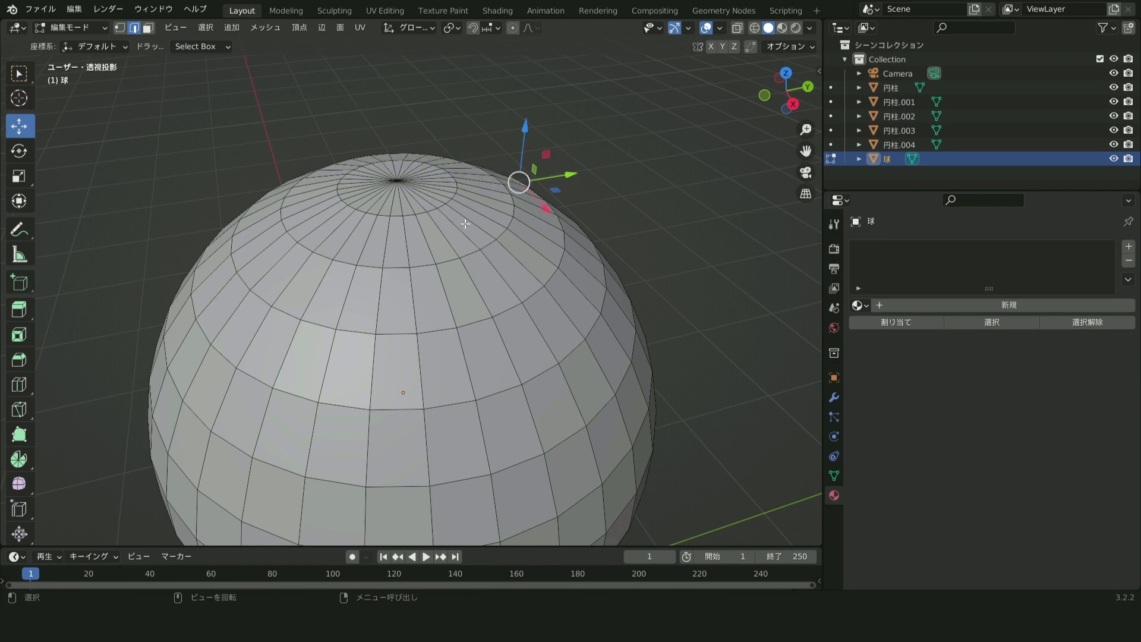
pyautogui.moveTo(446, 160); pyautogui.dragTo(445, 145)
pyautogui.click(452, 178)
pyautogui.moveTo(541, 176)
pyautogui.mouseDown(button='middle')
pyautogui.moveTo(492, 154)
pyautogui.moveTo(543, 173)
pyautogui.mouseUp(button='middle')
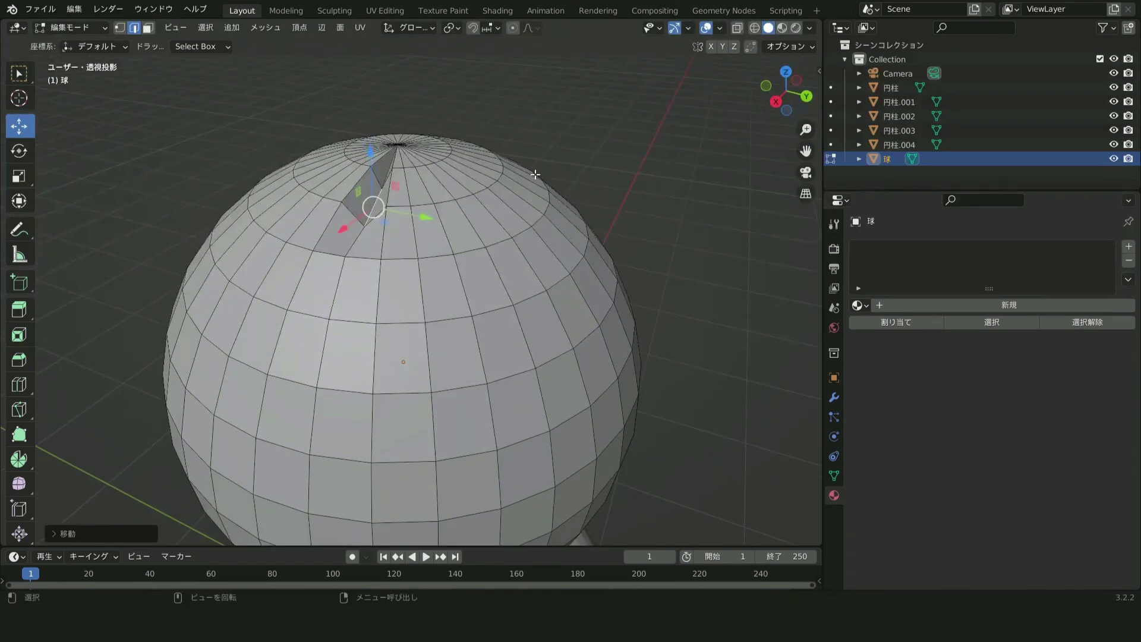
pyautogui.hotkey('ctrl', 'z')
# In face select, nudge a single top face, then delete it to leave a hole.
pyautogui.press('3')
pyautogui.click(371, 235)
pyautogui.moveTo(404, 226); pyautogui.dragTo(328, 152, button='middle')
pyautogui.moveTo(329, 141); pyautogui.dragTo(405, 170)
pyautogui.keyDown('shift'); pyautogui.moveTo(408, 176); pyautogui.dragTo(416, 151, button='middle'); pyautogui.keyUp('shift')
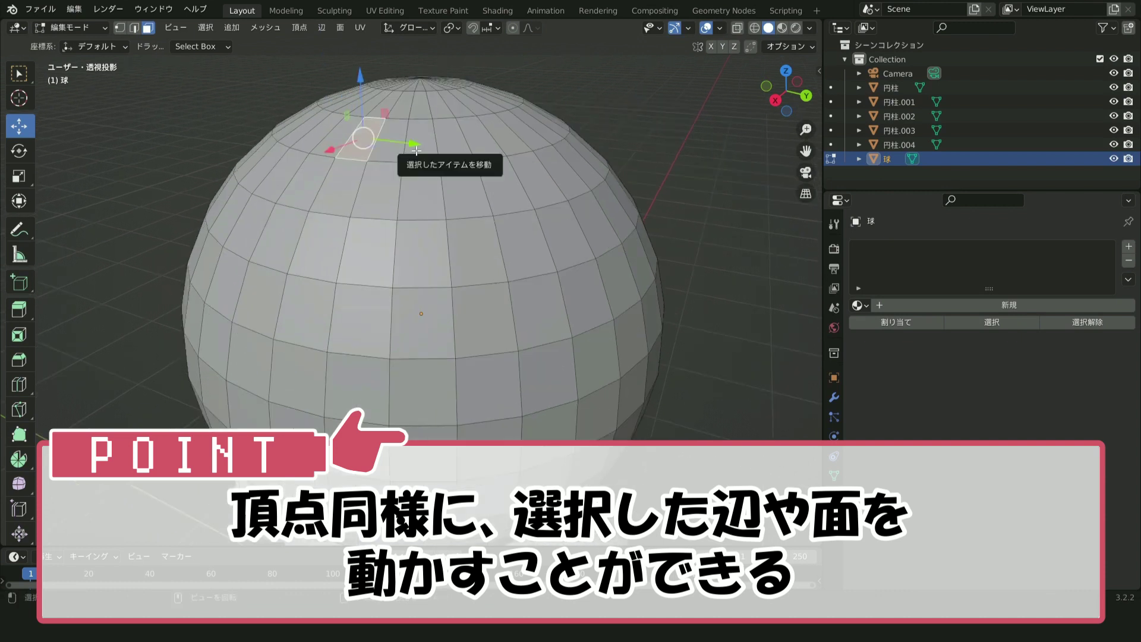
pyautogui.press('x')
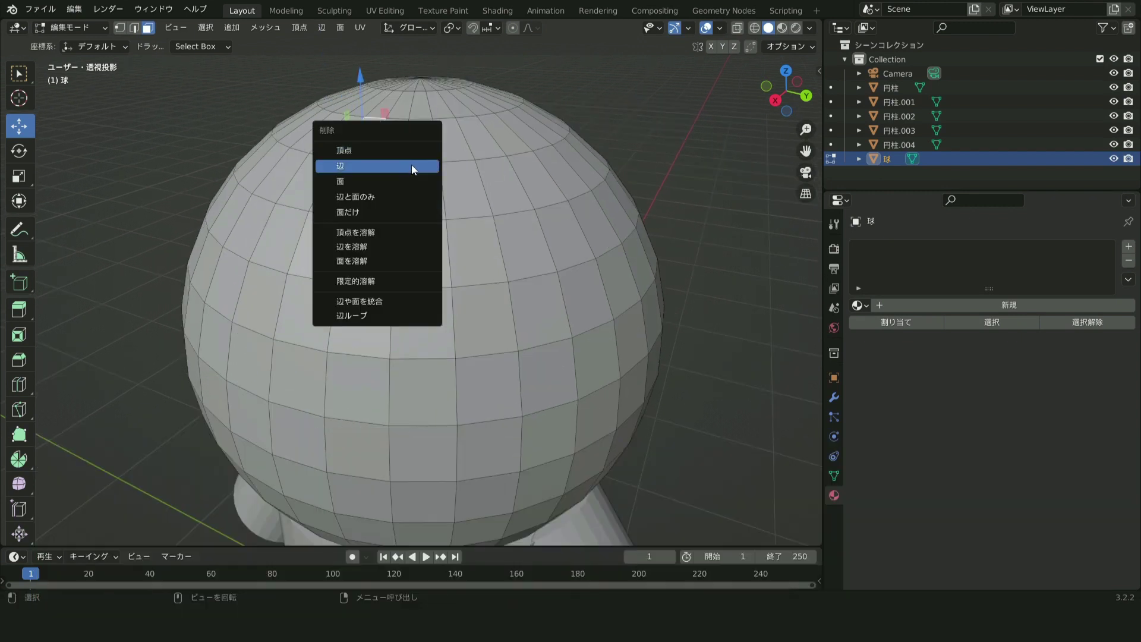
pyautogui.click(404, 180)
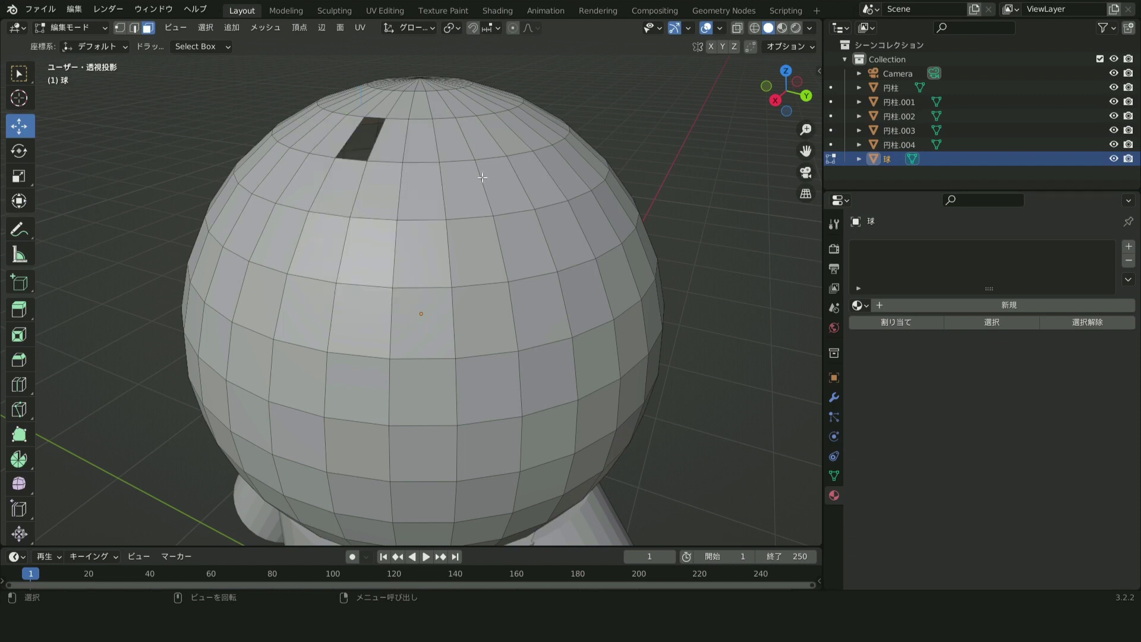
# Inspect the hole from several angles and return to Object Mode.
pyautogui.moveTo(403, 180); pyautogui.dragTo(399, 263, button='middle')
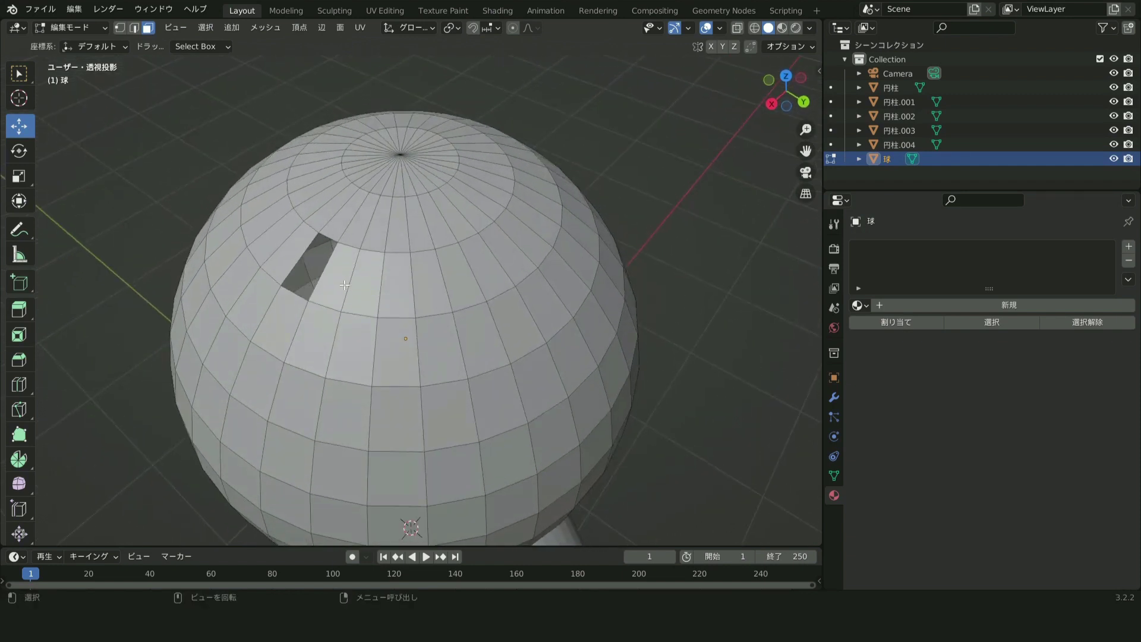
pyautogui.scroll(-3, 469, 297)
pyautogui.moveTo(468, 296); pyautogui.dragTo(468, 238, button='middle')
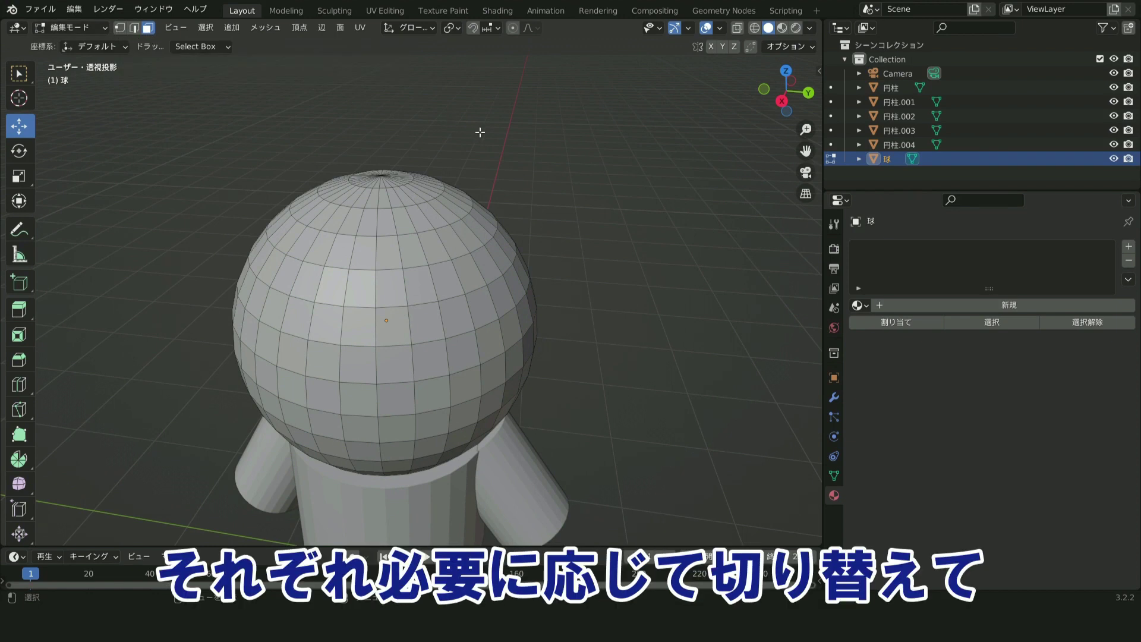
pyautogui.scroll(-3, 481, 130)
pyautogui.moveTo(523, 155); pyautogui.dragTo(504, 149, button='middle')
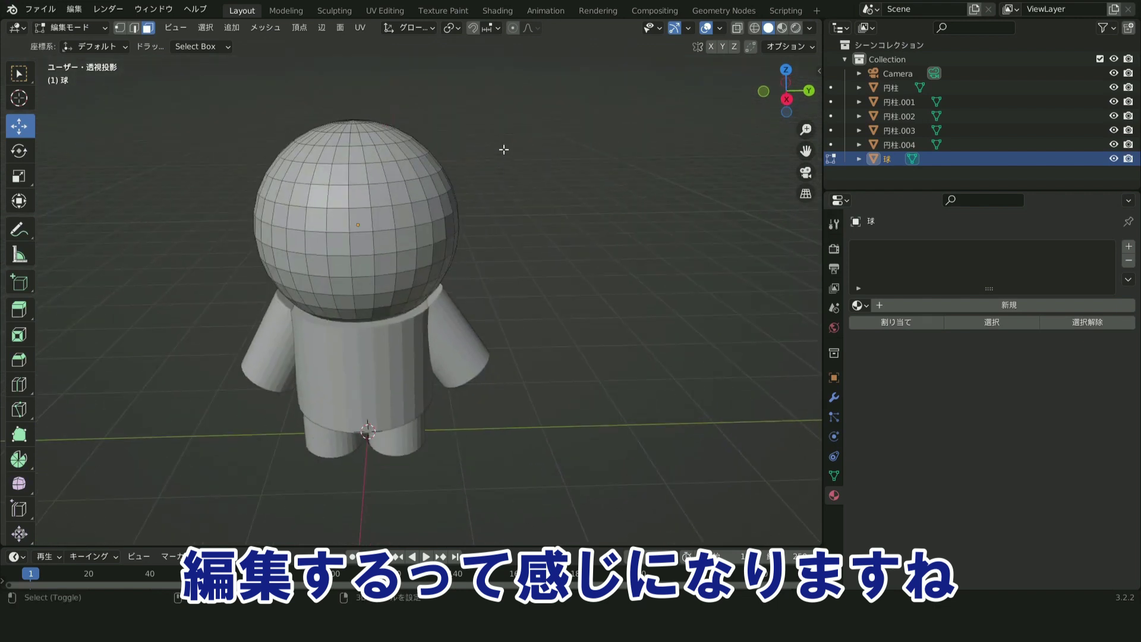
pyautogui.press('Tab')
pyautogui.moveTo(519, 227)
pyautogui.mouseDown(button='middle')
pyautogui.moveTo(551, 209)
pyautogui.moveTo(554, 230)
pyautogui.moveTo(515, 262)
pyautogui.mouseUp(button='middle')
pyautogui.scroll(-2, 554, 230)
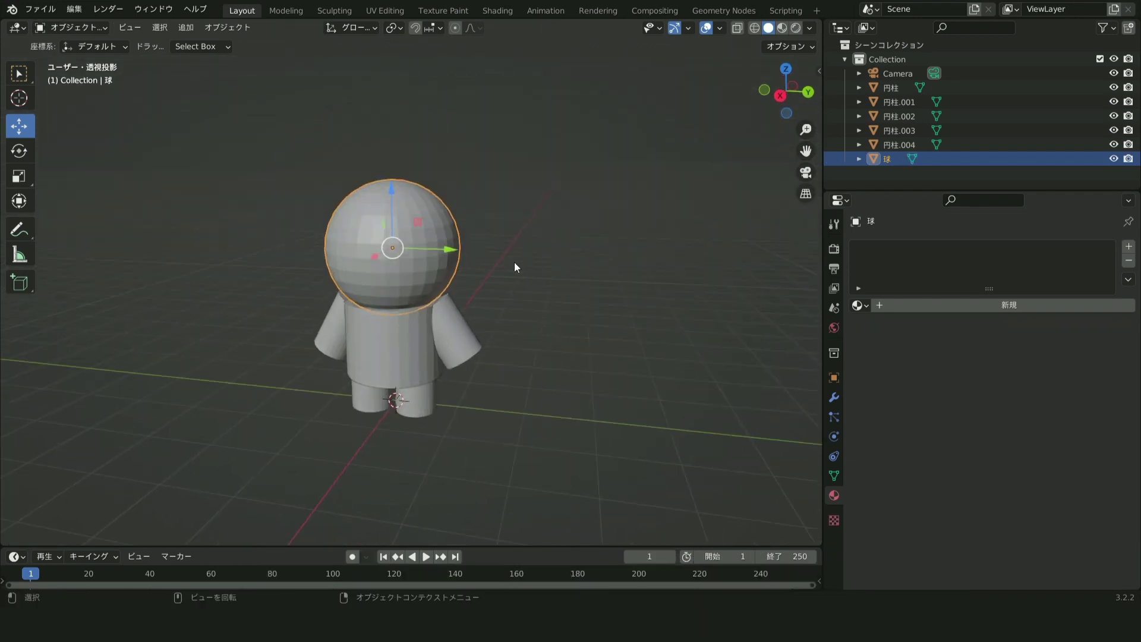
# Add a new UV sphere and move it above the head.
pyautogui.hotkey('shift', 'a')
pyautogui.click(590, 304)
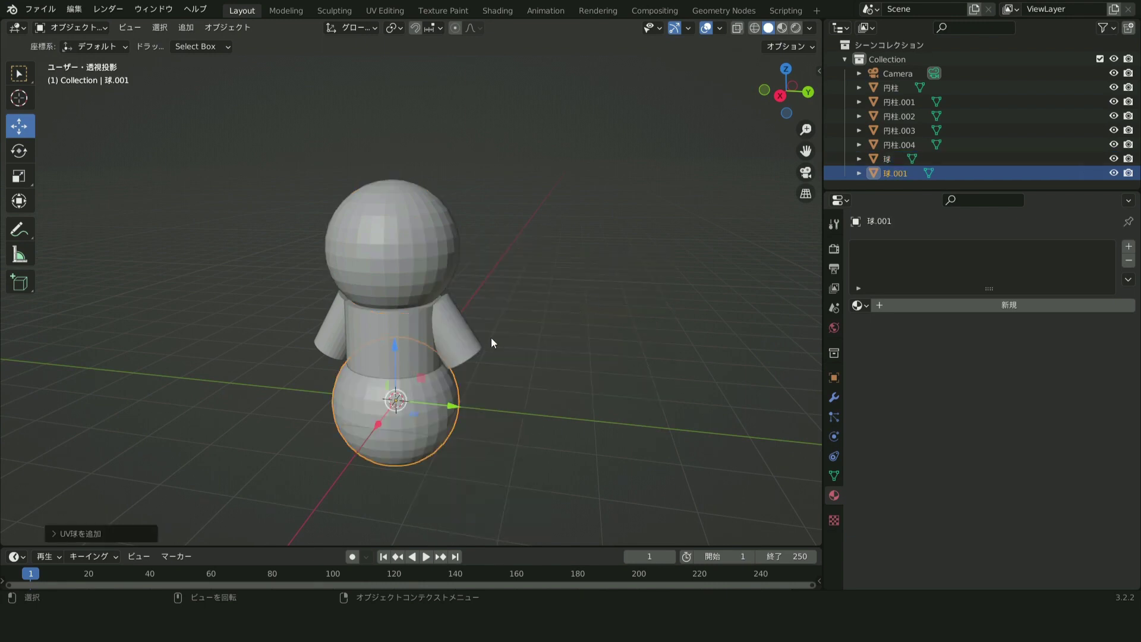
pyautogui.moveTo(407, 348); pyautogui.dragTo(407, 53)
pyautogui.moveTo(407, 54); pyautogui.dragTo(393, 36, button='middle')
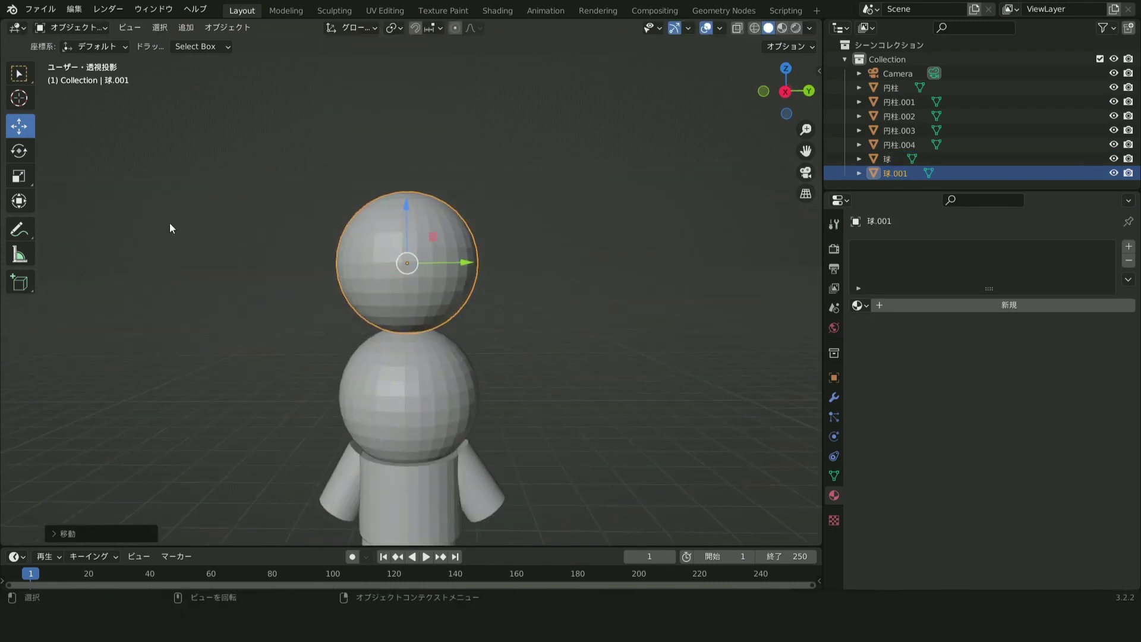
# Scale the sphere thin, tilt it into an ear, and enter Edit Mode.
pyautogui.click(19, 176)
pyautogui.moveTo(326, 214); pyautogui.dragTo(466, 310)
pyautogui.moveTo(466, 311)
pyautogui.mouseDown(button='middle')
pyautogui.moveTo(440, 300)
pyautogui.moveTo(471, 274)
pyautogui.mouseUp(button='middle')
pyautogui.press('r')
pyautogui.click(484, 209)
pyautogui.moveTo(484, 209)
pyautogui.mouseDown(button='middle')
pyautogui.moveTo(578, 255)
pyautogui.moveTo(479, 306)
pyautogui.mouseUp(button='middle')
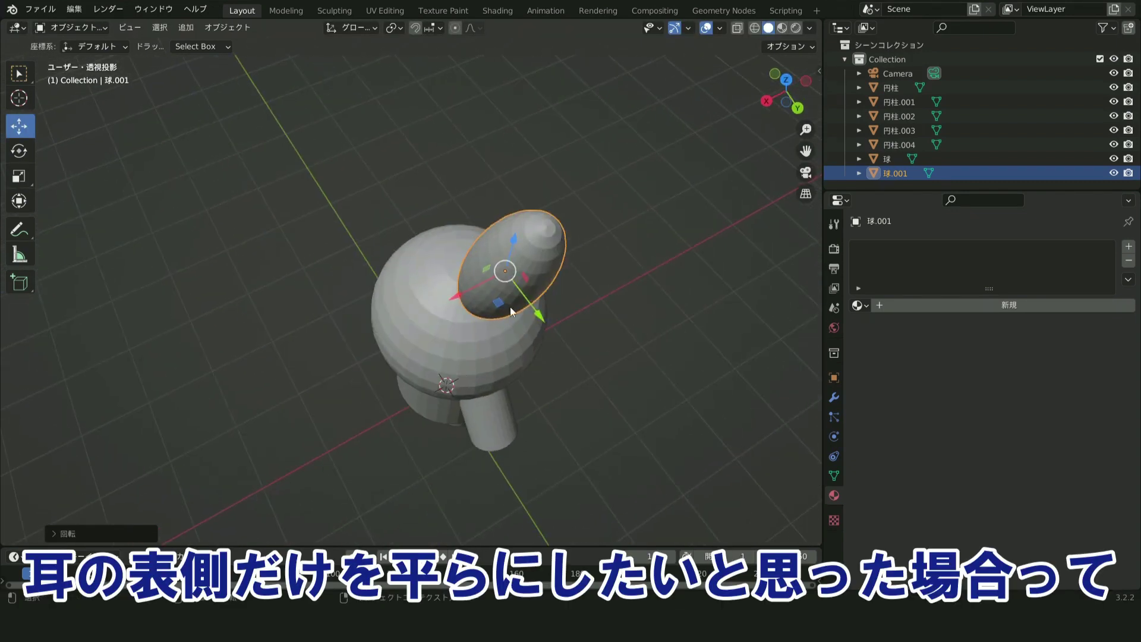
pyautogui.moveTo(598, 282); pyautogui.dragTo(591, 279, button='middle')
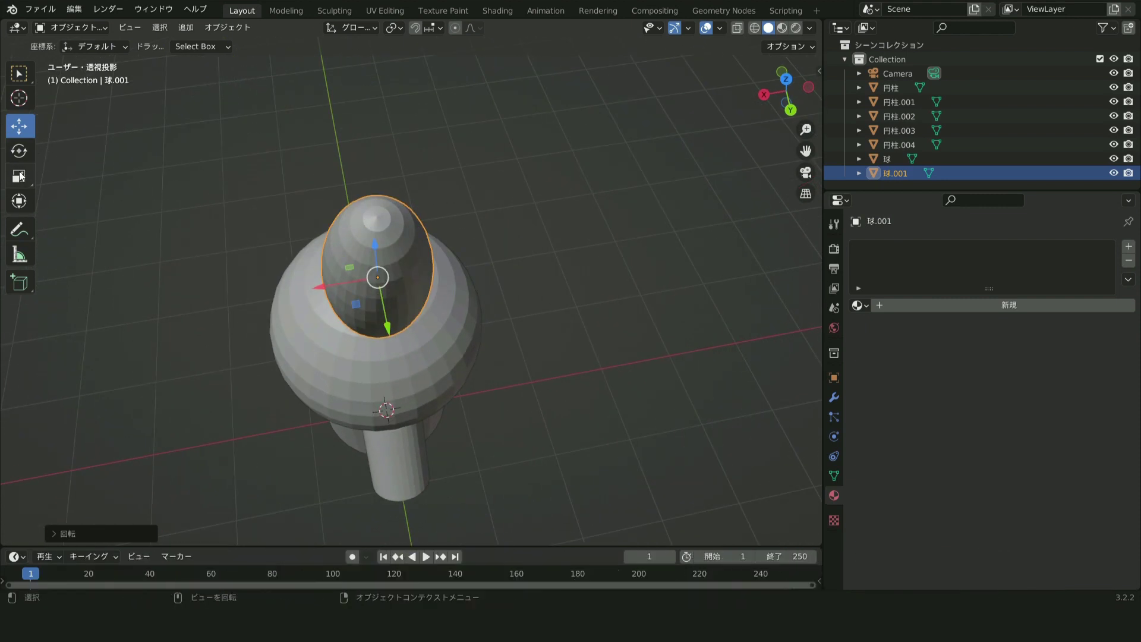
pyautogui.press('Tab')
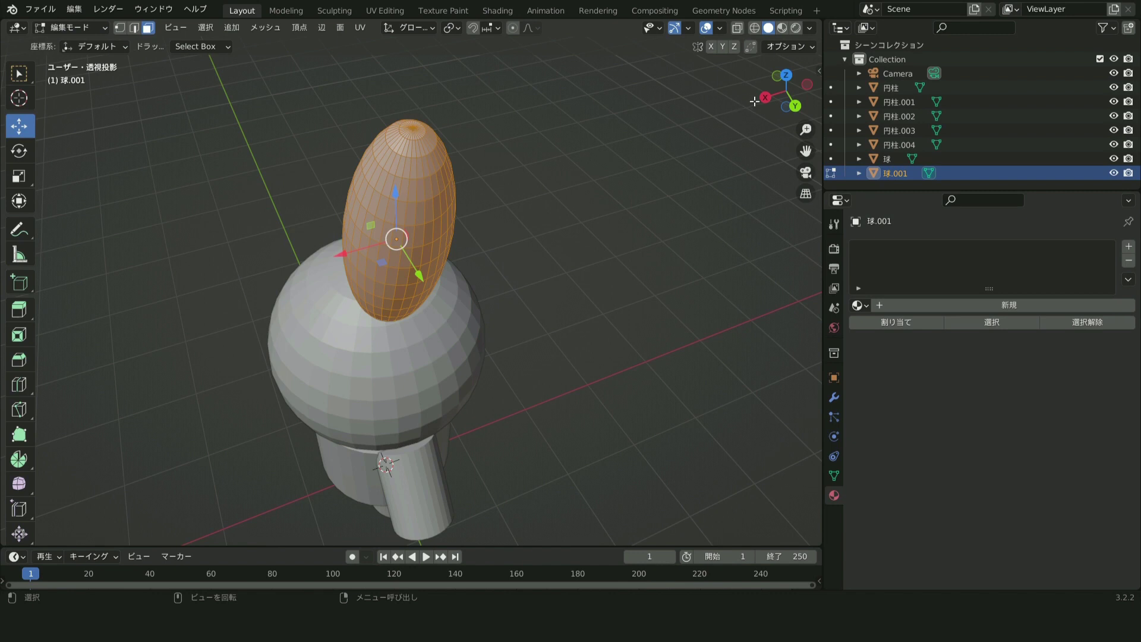
# Switch to top view with wireframe shading and clear the ear's selection.
pyautogui.moveTo(592, 107); pyautogui.dragTo(461, 352)
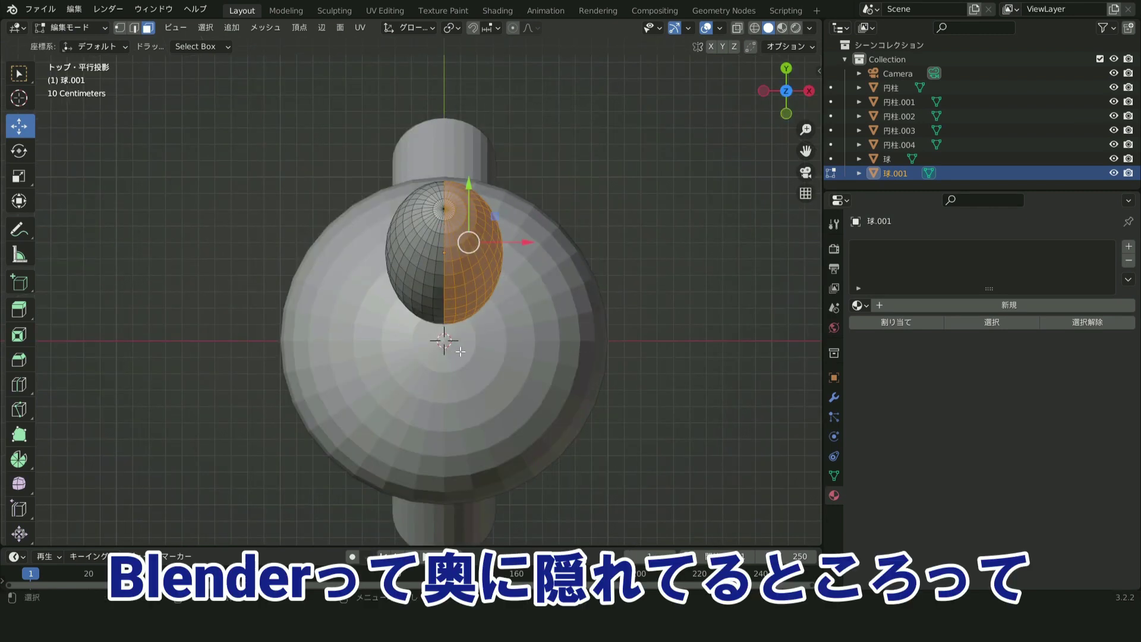
pyautogui.moveTo(565, 145); pyautogui.dragTo(478, 347)
pyautogui.moveTo(538, 359); pyautogui.dragTo(499, 244, button='middle')
pyautogui.moveTo(802, 96); pyautogui.dragTo(797, 83)
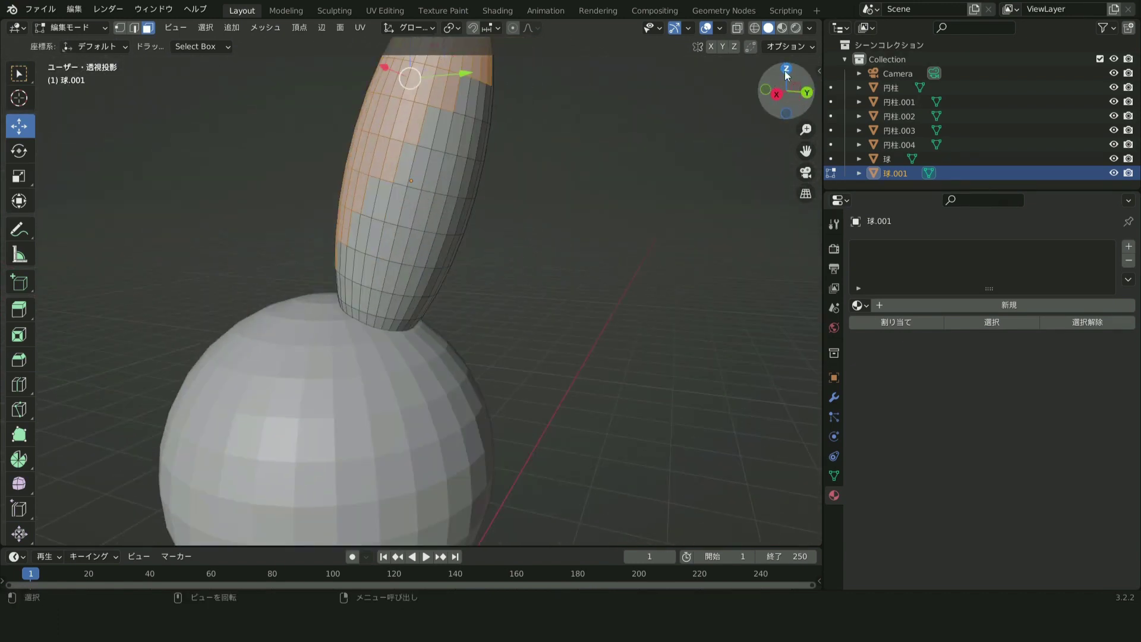
pyautogui.click(786, 70)
pyautogui.hotkey('alt', 'a')
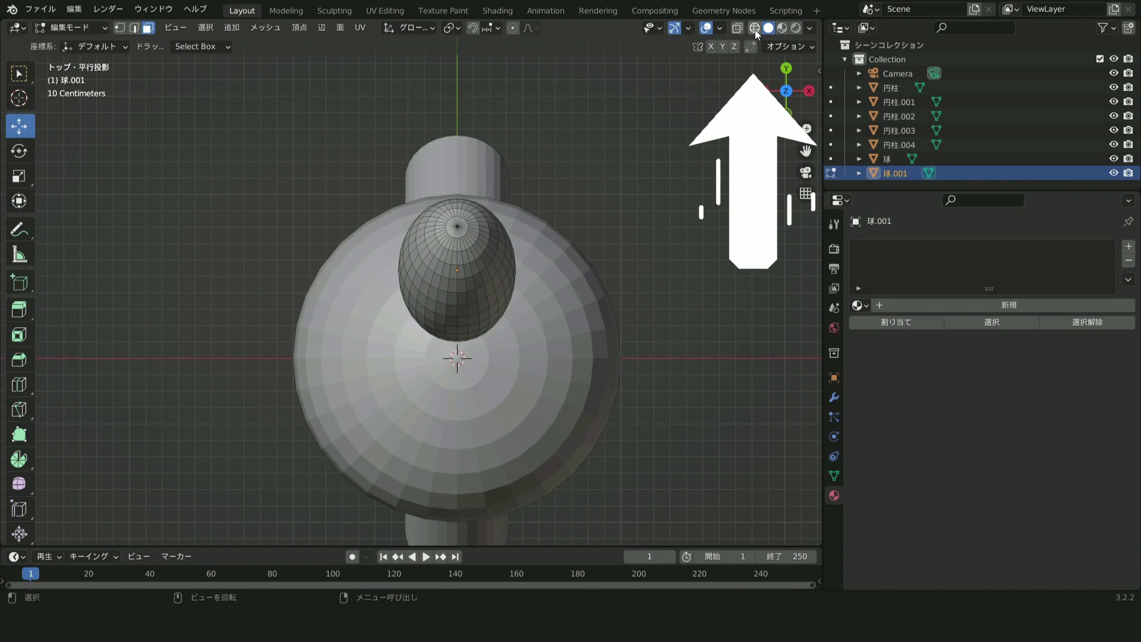
pyautogui.click(754, 28)
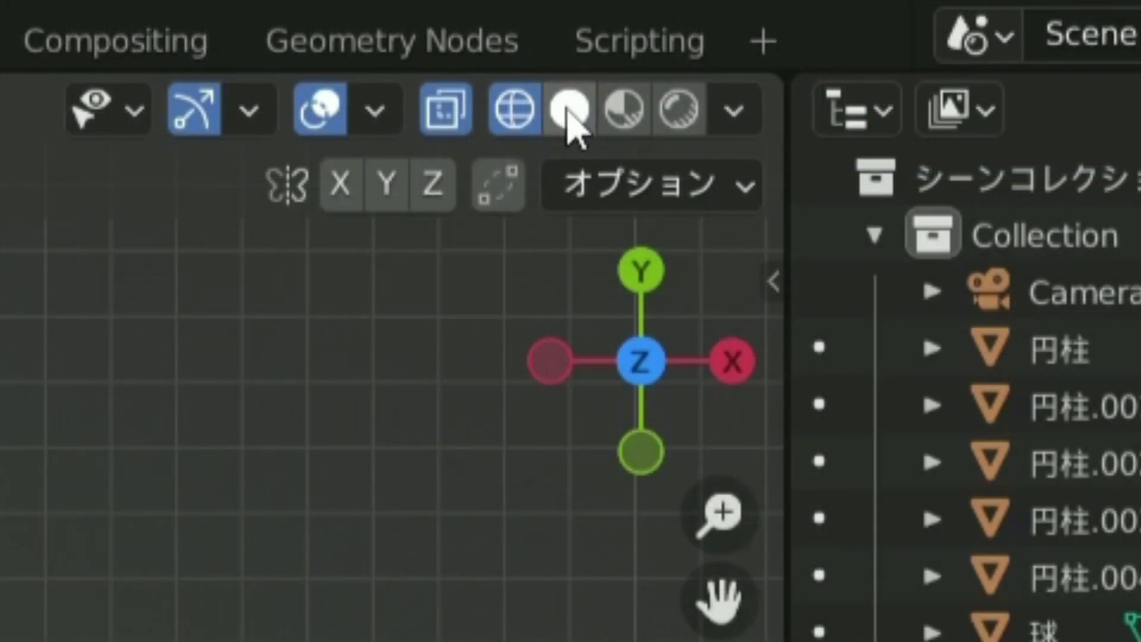
# Box-select the ear sphere's right half, delete those faces, and return to solid shading.
pyautogui.press('b')
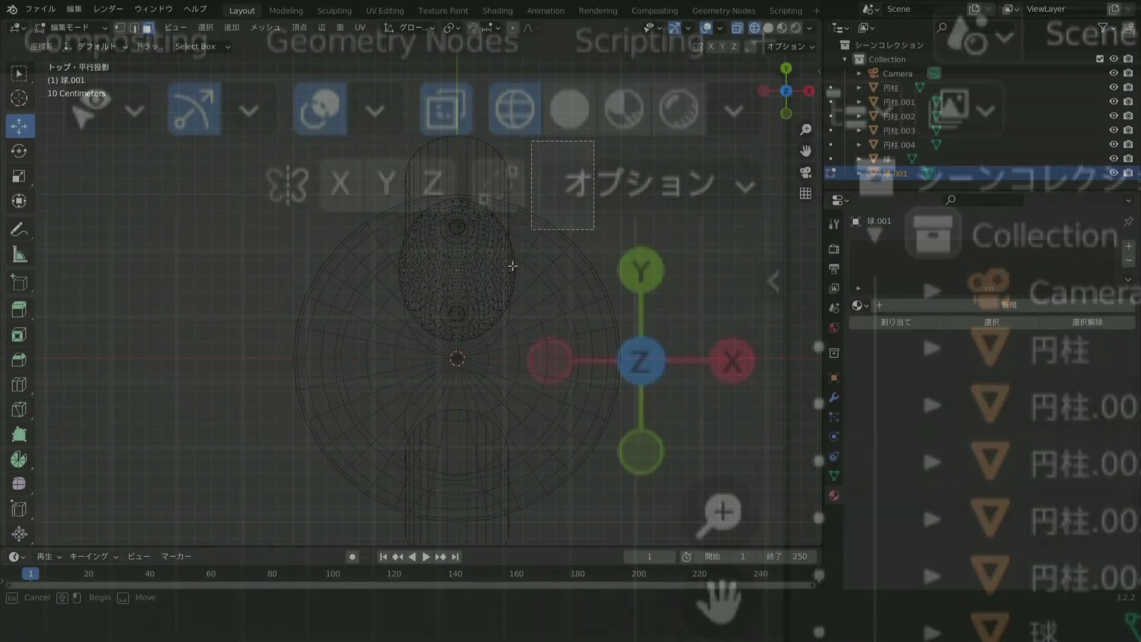
pyautogui.moveTo(594, 141); pyautogui.dragTo(467, 339)
pyautogui.scroll(4, 538, 283)
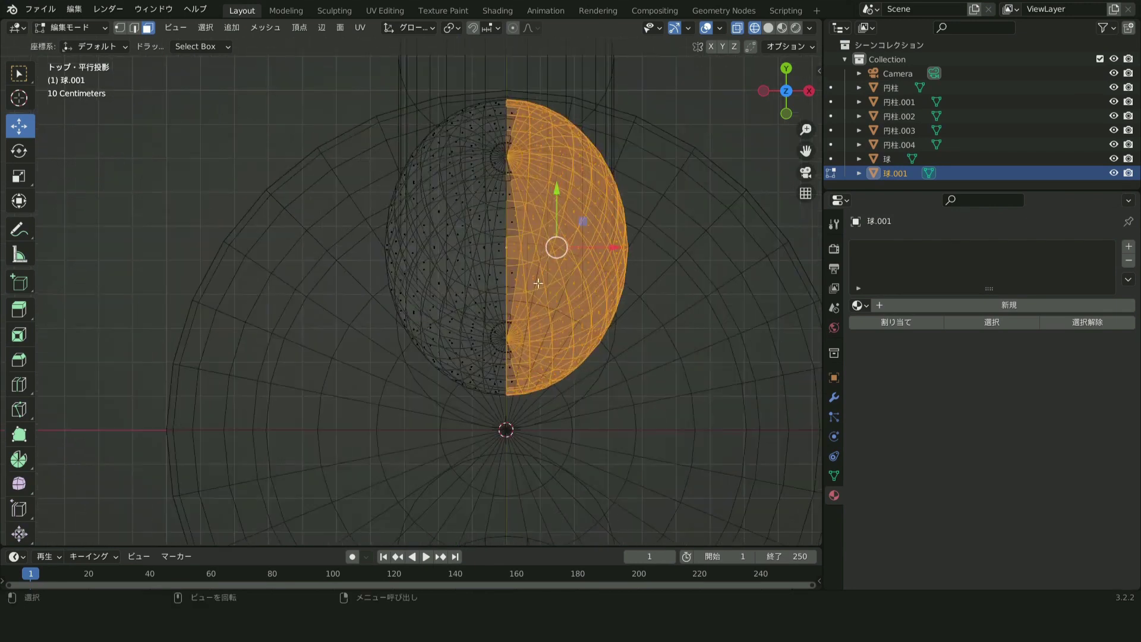
pyautogui.keyDown('shift'); pyautogui.moveTo(632, 128); pyautogui.dragTo(614, 143, button='middle'); pyautogui.keyUp('shift')
pyautogui.moveTo(681, 102); pyautogui.dragTo(466, 442)
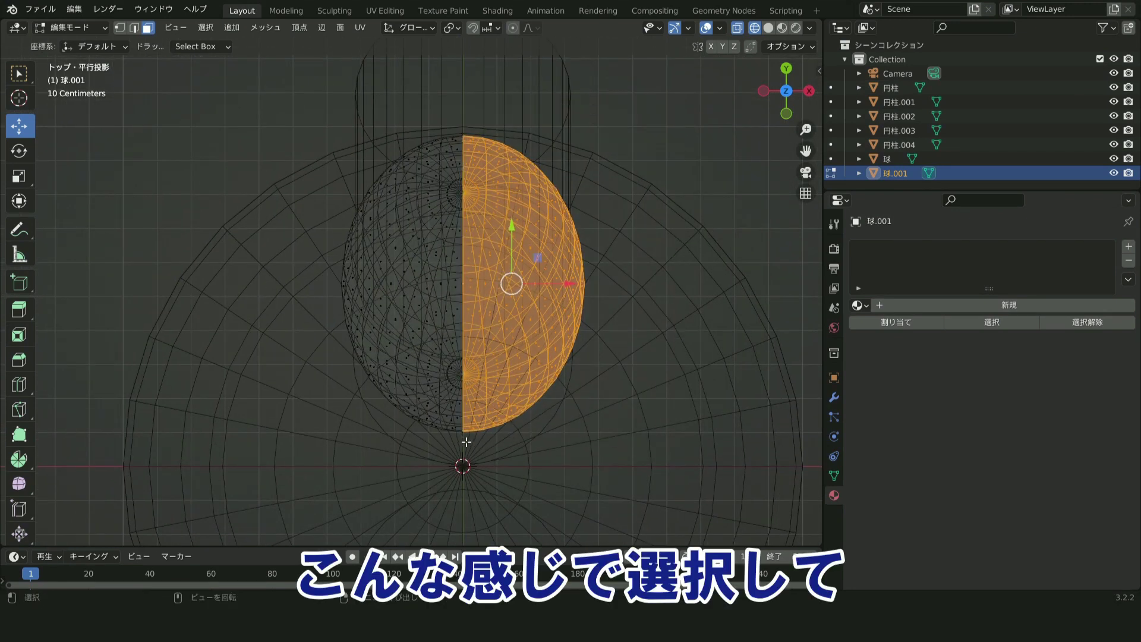
pyautogui.press('x')
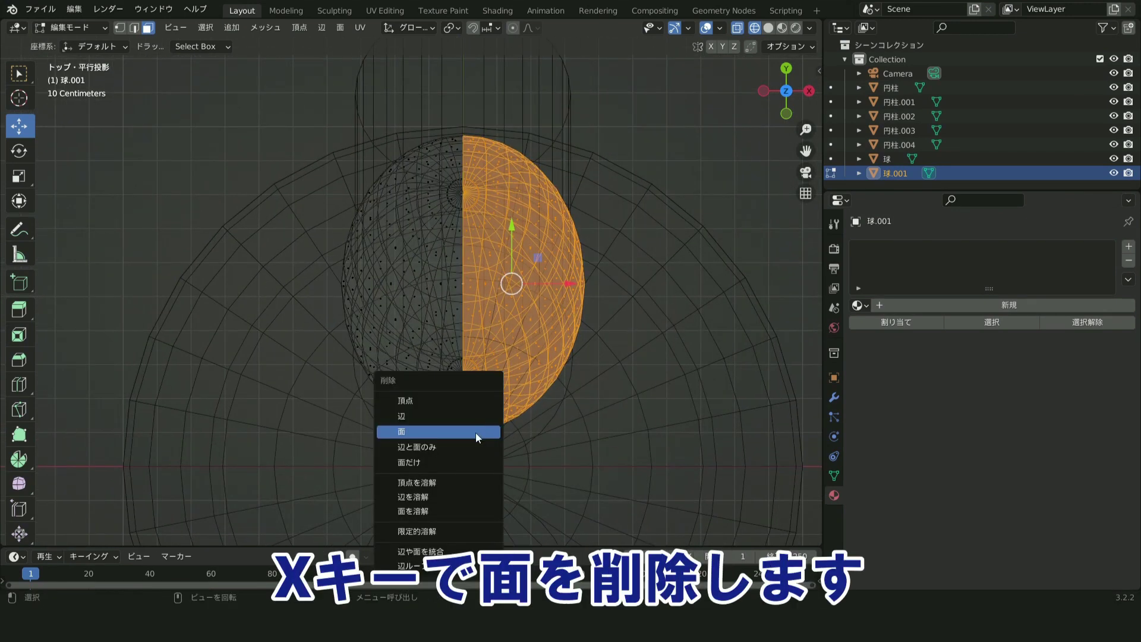
pyautogui.click(474, 434)
pyautogui.moveTo(543, 303); pyautogui.dragTo(502, 227, button='middle')
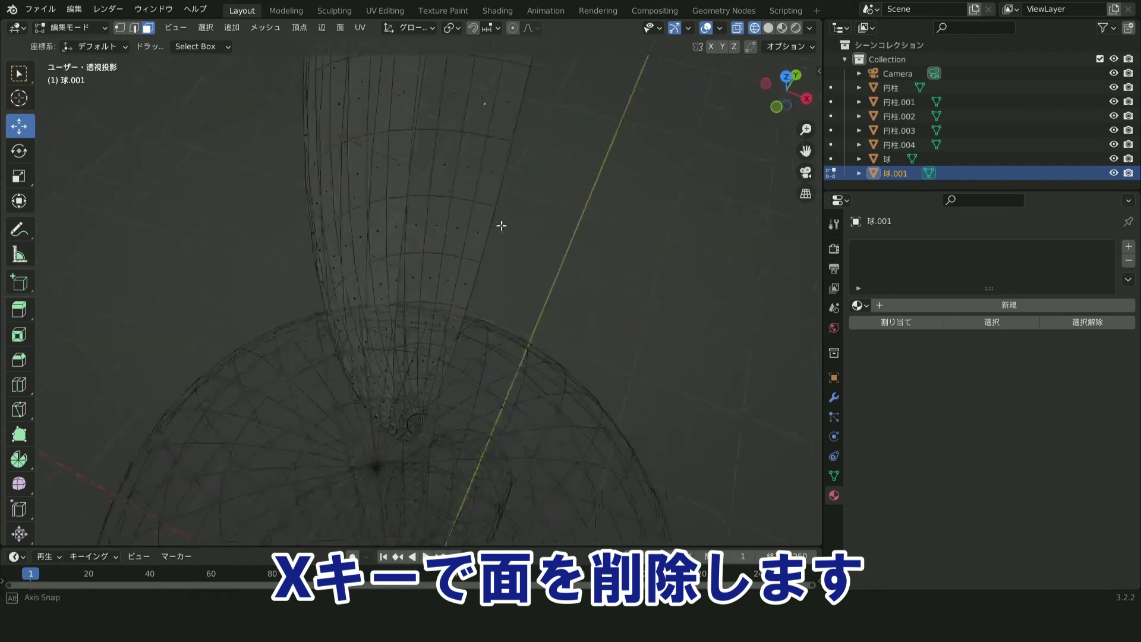
pyautogui.click(769, 30)
pyautogui.scroll(-2, 627, 272)
pyautogui.moveTo(627, 273)
pyautogui.mouseDown(button='middle')
pyautogui.moveTo(573, 212)
pyautogui.moveTo(596, 306)
pyautogui.moveTo(529, 297)
pyautogui.mouseUp(button='middle')
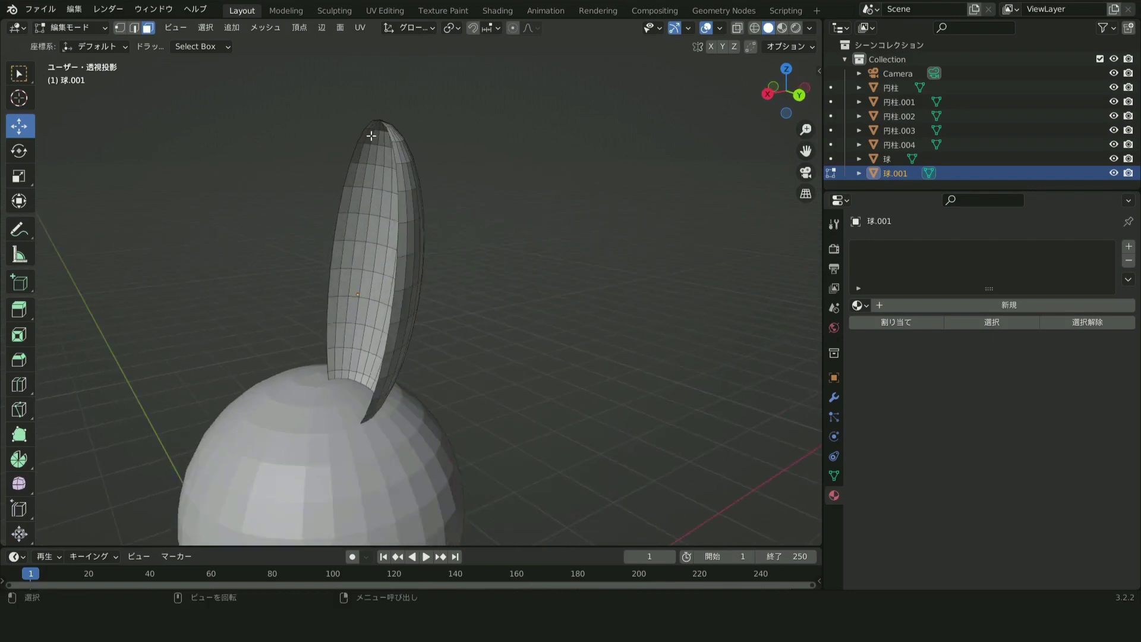
# In edge select mode, select the whole edge loop around the ear's open rim.
pyautogui.scroll(2, 535, 323)
pyautogui.scroll(5, 570, 230)
pyautogui.moveTo(570, 230)
pyautogui.mouseDown(button='middle')
pyautogui.moveTo(535, 310)
pyautogui.moveTo(188, 194)
pyautogui.mouseUp(button='middle')
pyautogui.scroll(-3, 188, 194)
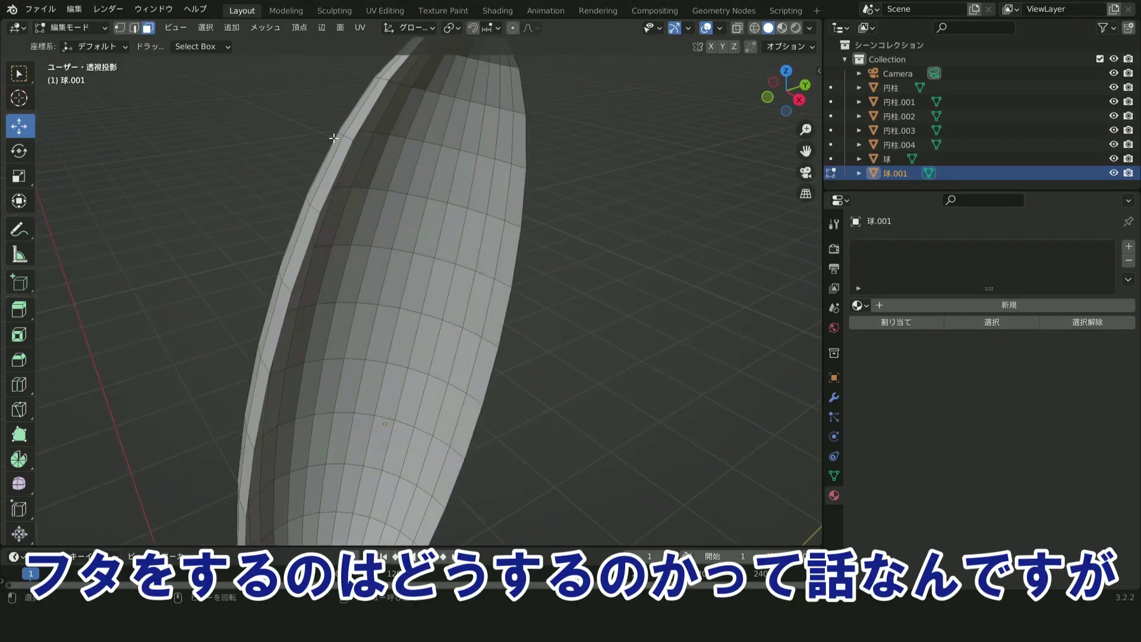
pyautogui.moveTo(349, 133); pyautogui.dragTo(415, 69, button='middle')
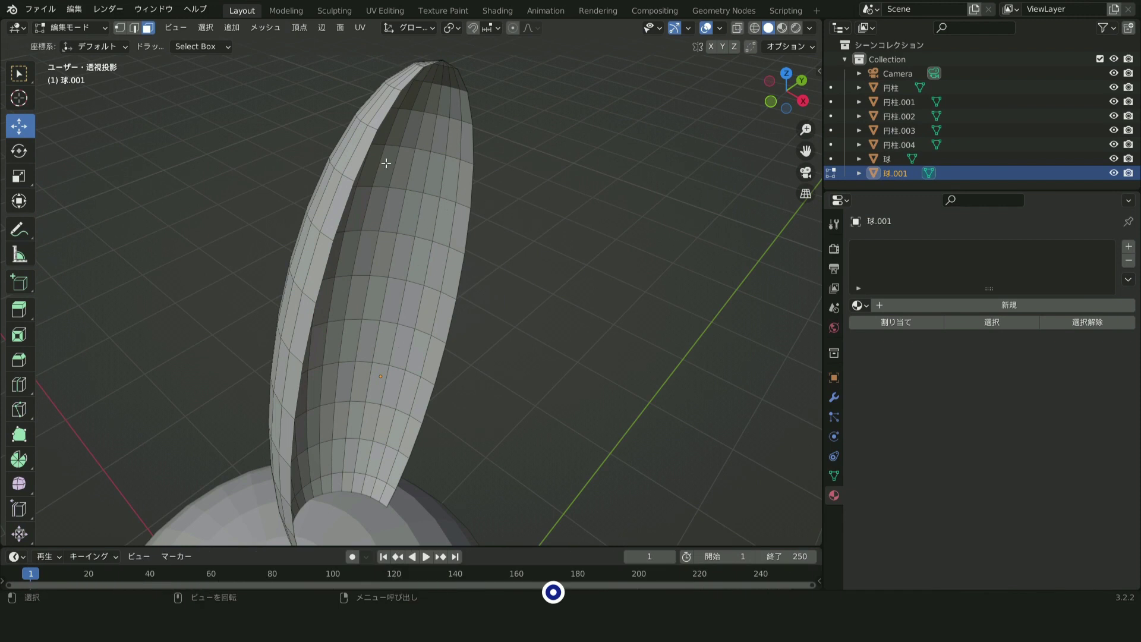
pyautogui.click(369, 154)
pyautogui.click(134, 27)
pyautogui.click(513, 178)
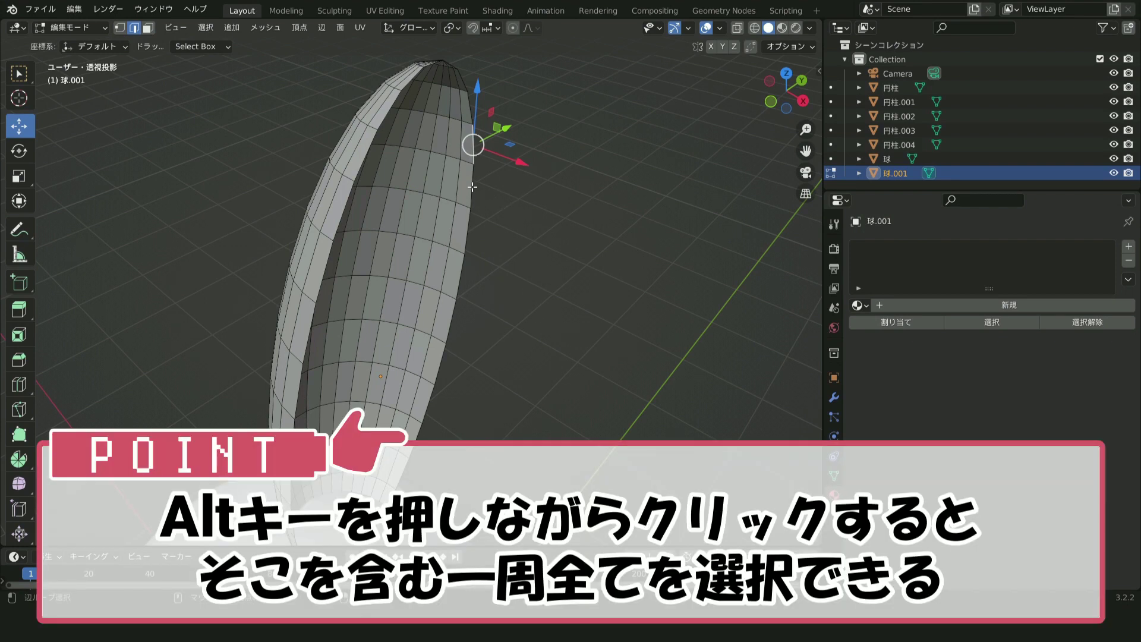
pyautogui.keyDown('alt'); pyautogui.click(471, 188); pyautogui.keyUp('alt')
# Fill the rim loop with a flat cap face and return to Object Mode.
pyautogui.moveTo(445, 203); pyautogui.dragTo(351, 296, button='middle')
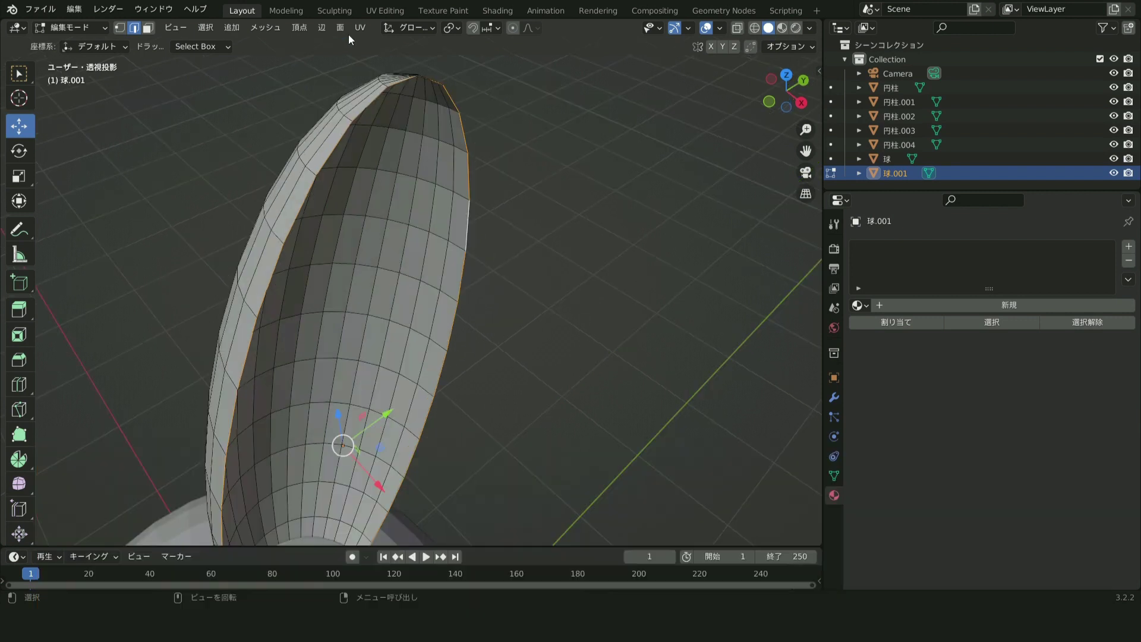
pyautogui.click(344, 32)
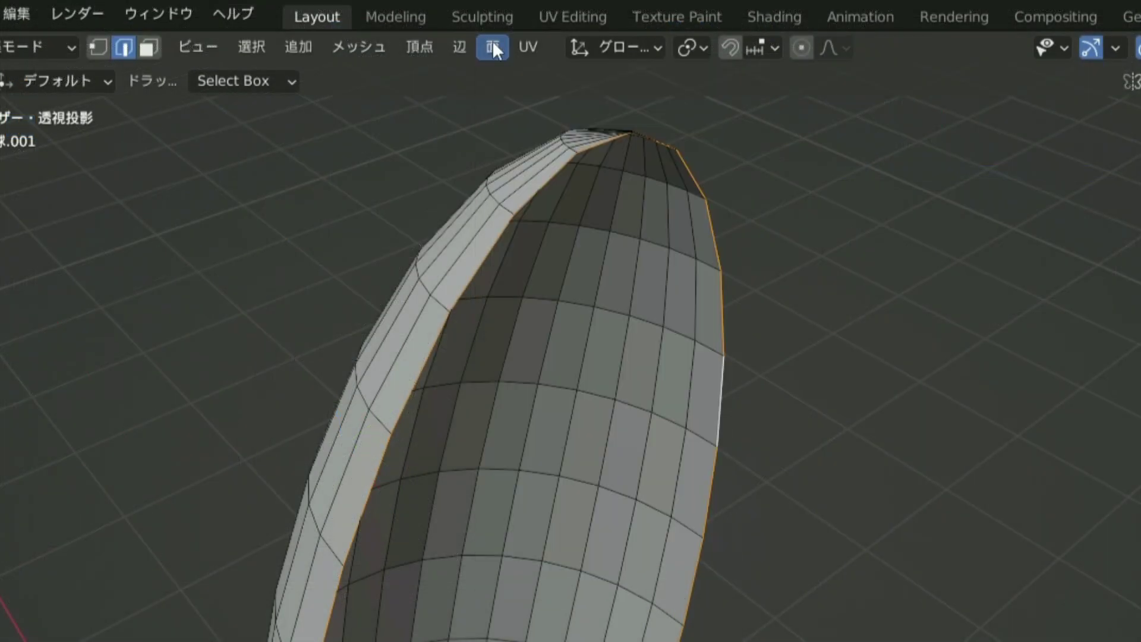
pyautogui.click(494, 43)
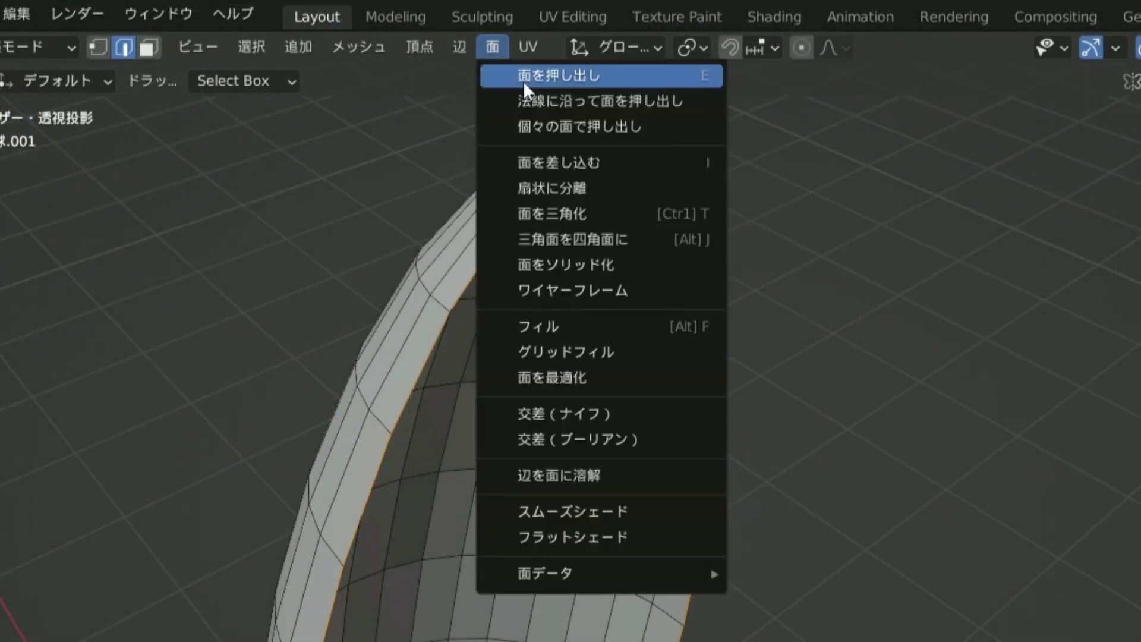
pyautogui.click(583, 326)
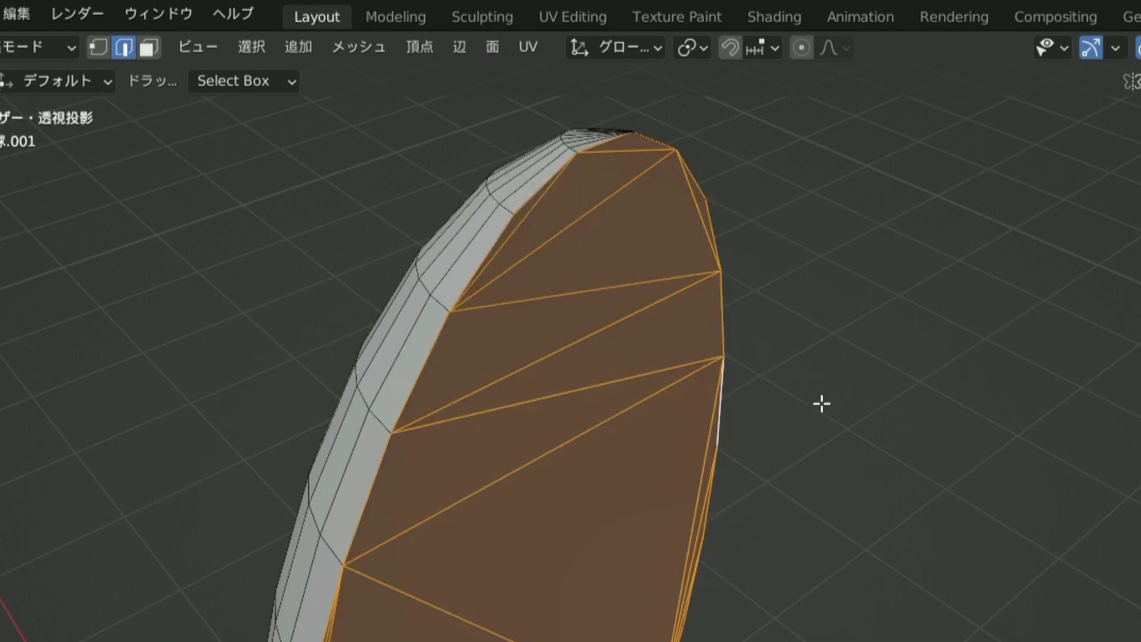
pyautogui.moveTo(527, 238); pyautogui.dragTo(497, 186, button='middle')
pyautogui.click(527, 208)
pyautogui.moveTo(542, 239)
pyautogui.mouseDown(button='middle')
pyautogui.moveTo(463, 277)
pyautogui.moveTo(500, 244)
pyautogui.moveTo(454, 256)
pyautogui.mouseUp(button='middle')
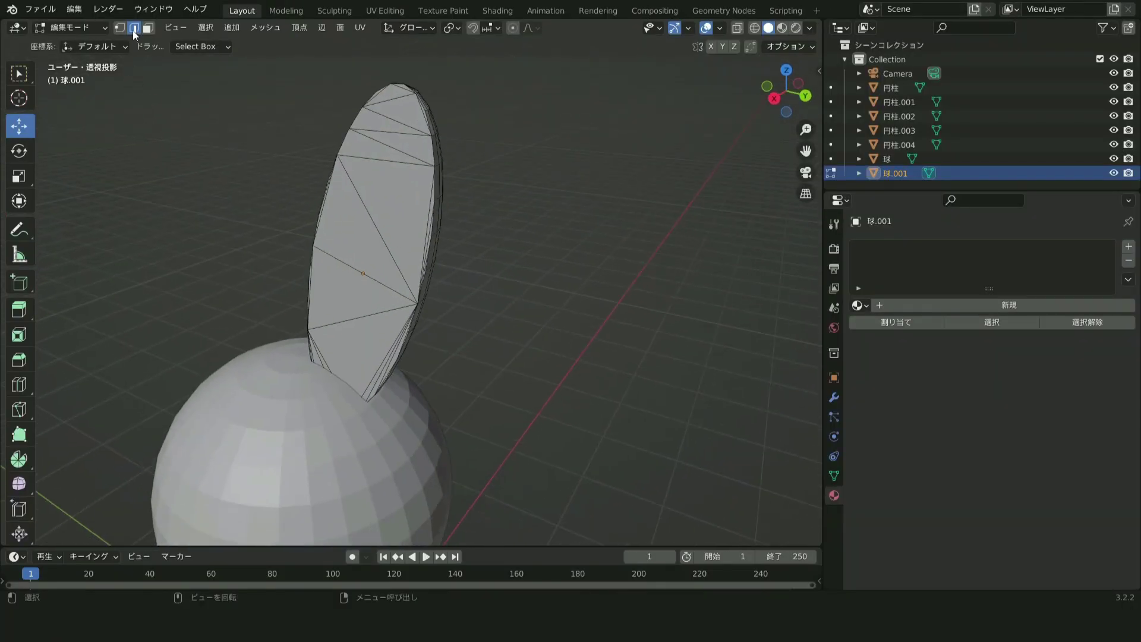
pyautogui.press('Tab')
# Put the body cylinder into Edit Mode in face select with nothing selected.
pyautogui.click(280, 158)
pyautogui.moveTo(280, 158)
pyautogui.mouseDown(button='middle')
pyautogui.moveTo(538, 295)
pyautogui.moveTo(790, 258)
pyautogui.moveTo(581, 266)
pyautogui.moveTo(604, 262)
pyautogui.mouseUp(button='middle')
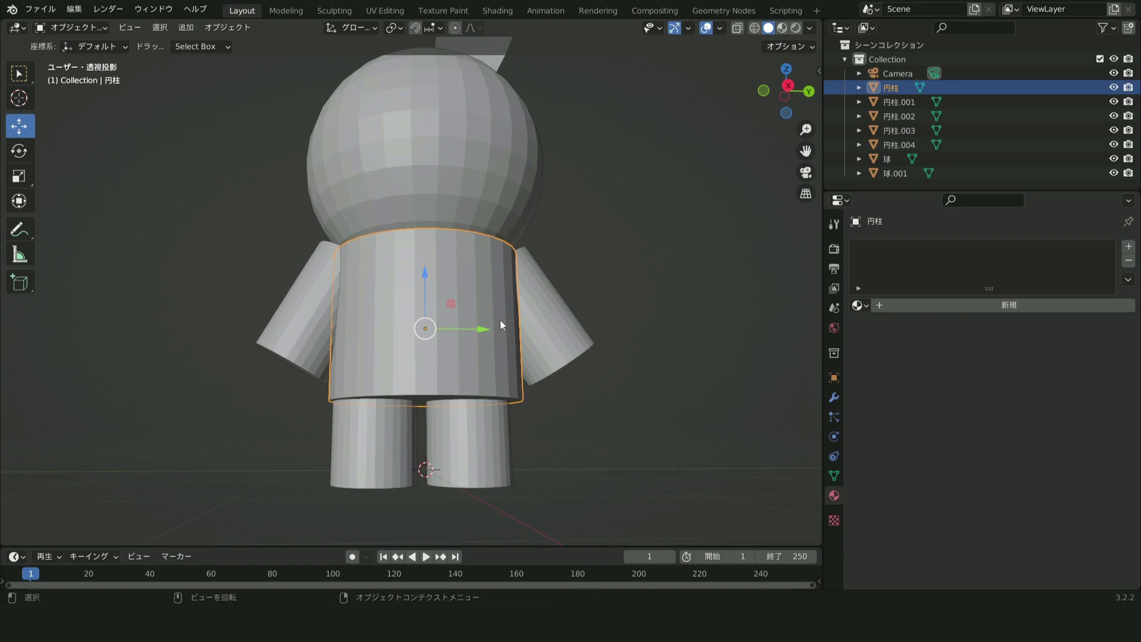
pyautogui.moveTo(530, 337); pyautogui.dragTo(515, 269, button='middle')
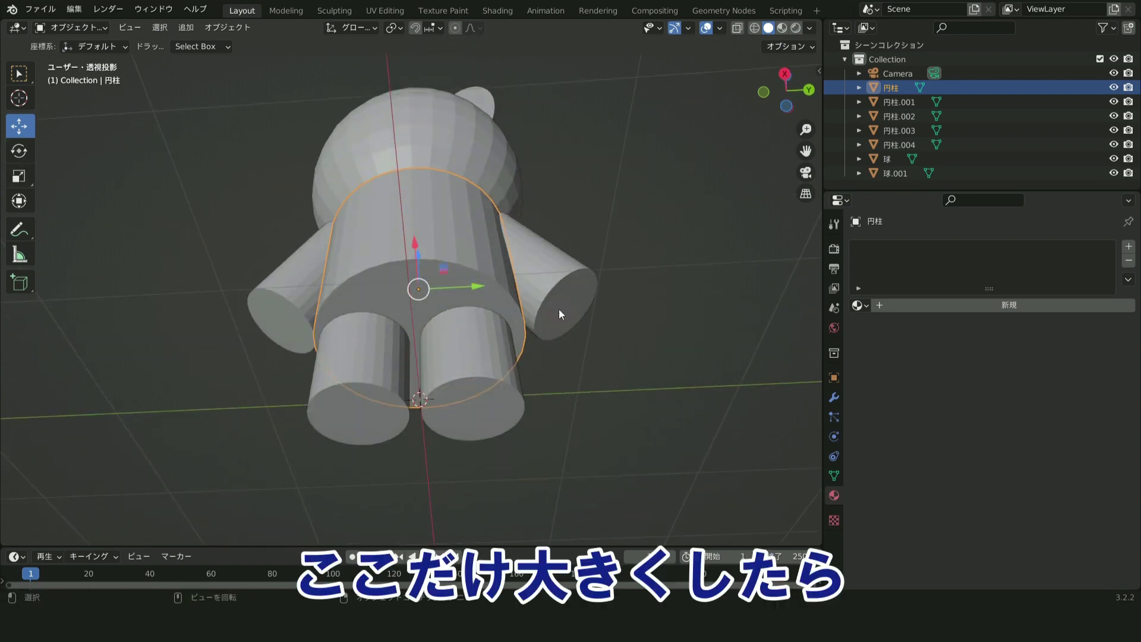
pyautogui.moveTo(559, 310)
pyautogui.mouseDown(button='middle')
pyautogui.moveTo(554, 426)
pyautogui.moveTo(565, 333)
pyautogui.mouseUp(button='middle')
pyautogui.click(71, 27)
pyautogui.click(87, 54)
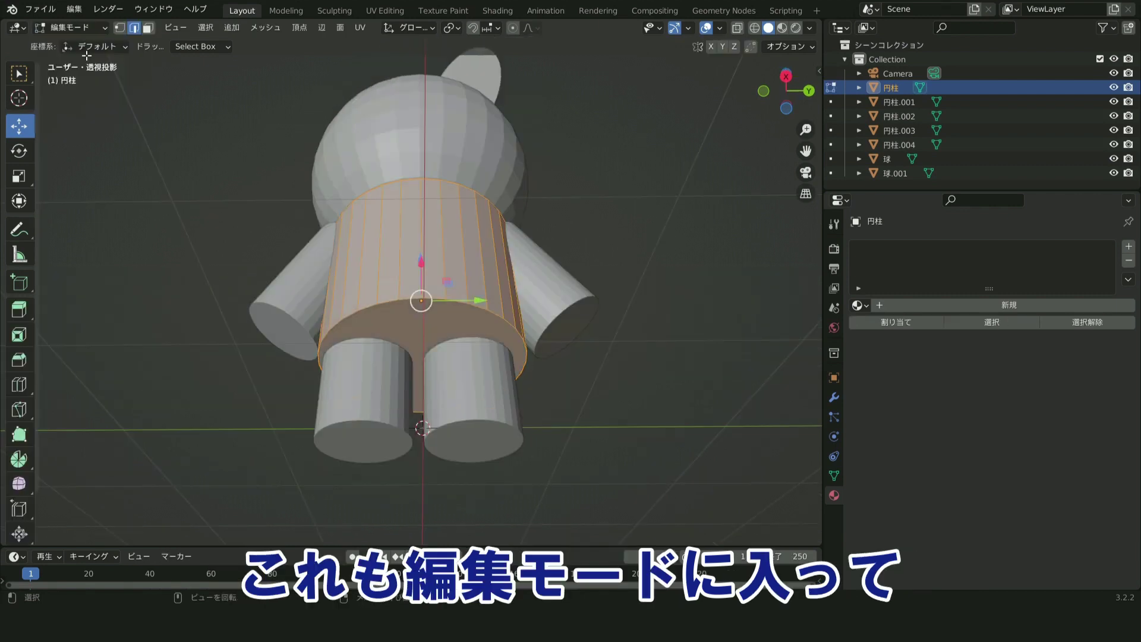
pyautogui.click(153, 55)
pyautogui.click(148, 27)
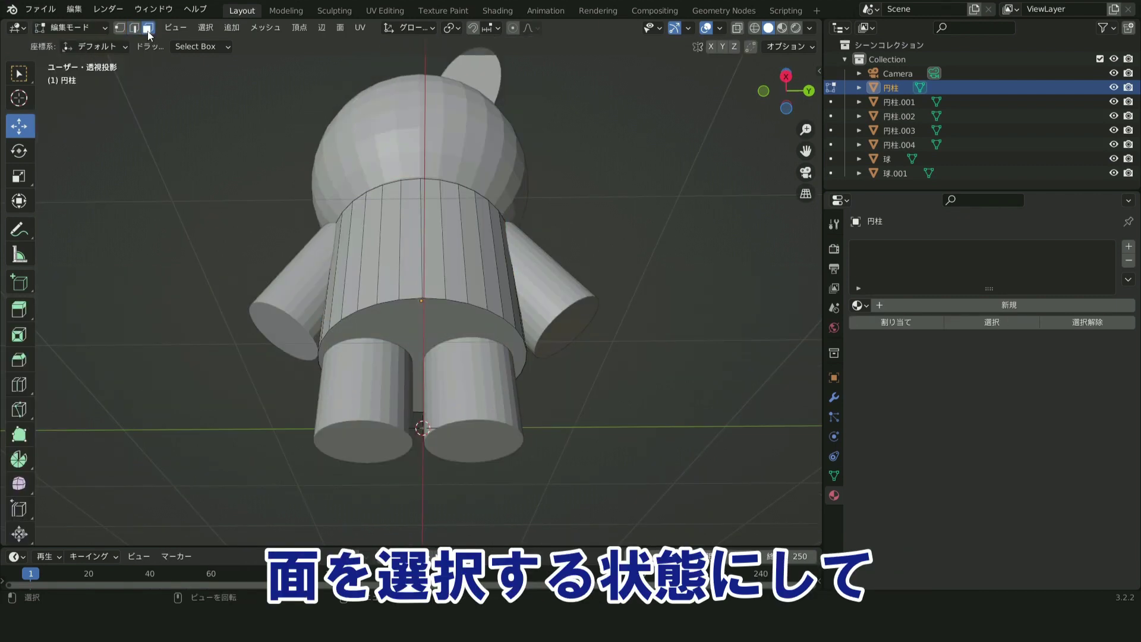
# Select the body's bottom face and scale it up about 1.22 times.
pyautogui.moveTo(177, 130); pyautogui.dragTo(190, 133, button='middle')
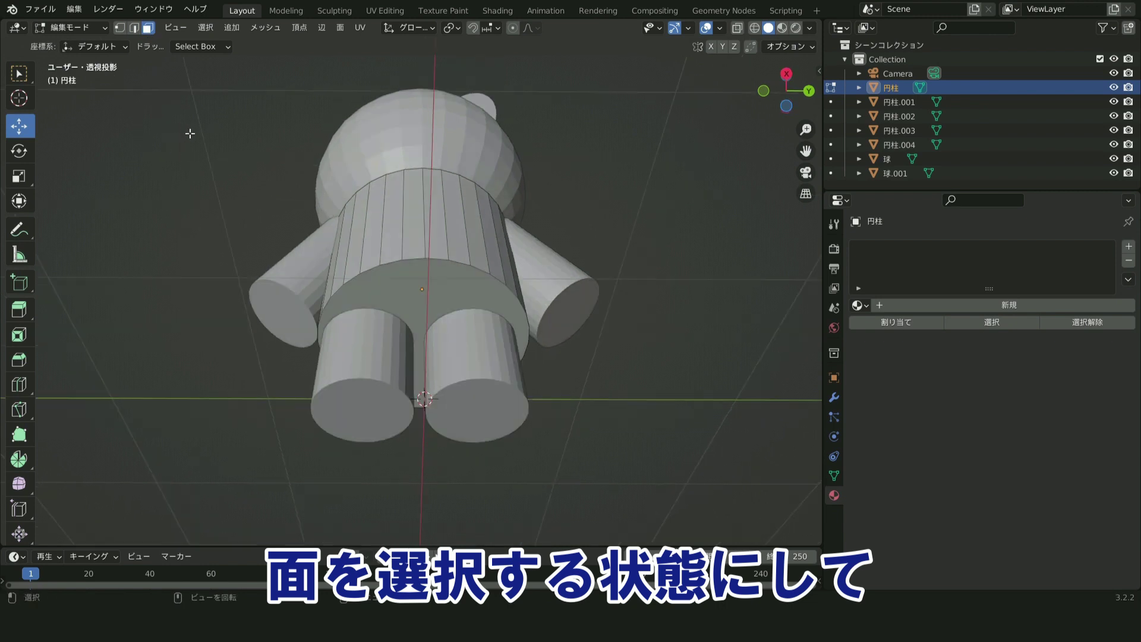
pyautogui.click(403, 296)
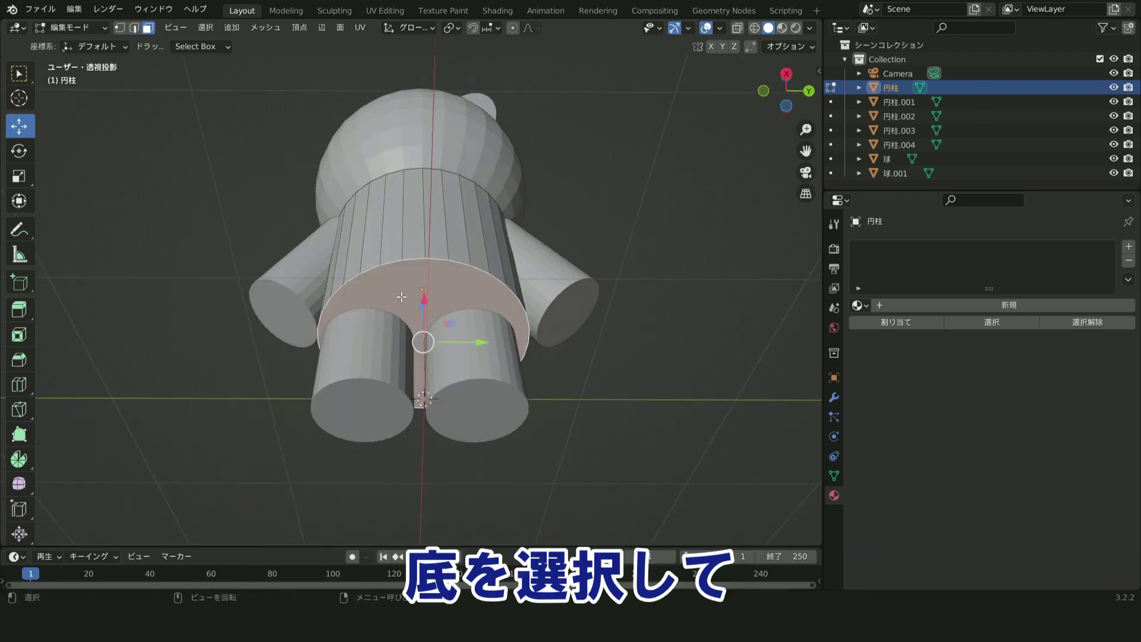
pyautogui.click(19, 176)
pyautogui.moveTo(476, 324); pyautogui.dragTo(505, 306)
pyautogui.moveTo(609, 226)
pyautogui.mouseDown(button='middle')
pyautogui.moveTo(619, 324)
pyautogui.moveTo(614, 303)
pyautogui.mouseUp(button='middle')
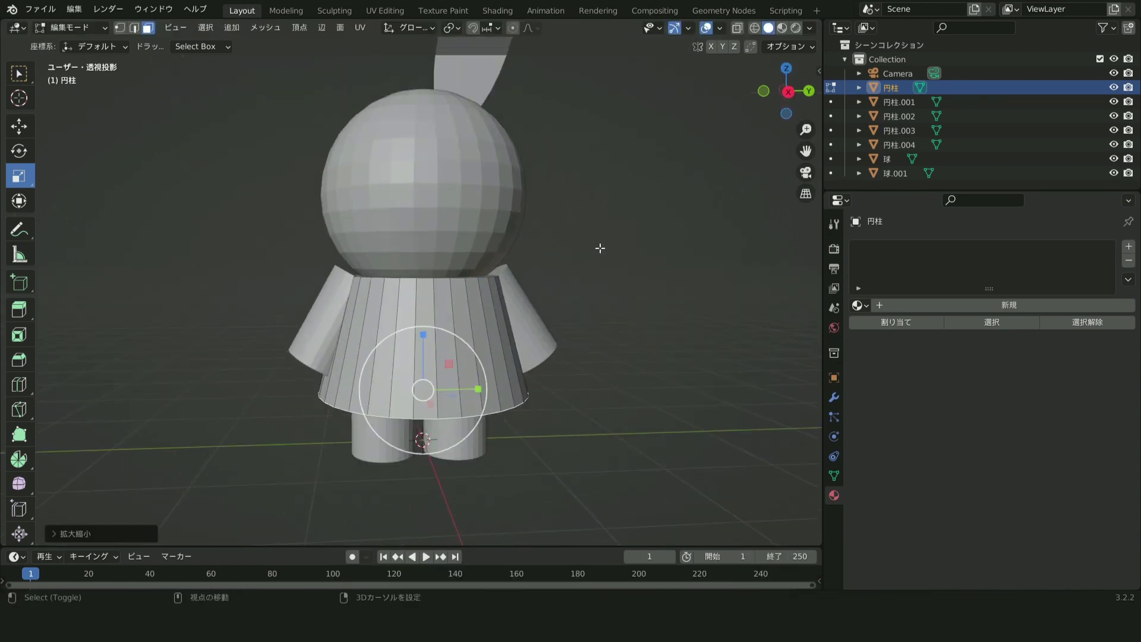
pyautogui.keyDown('shift'); pyautogui.moveTo(600, 248); pyautogui.dragTo(581, 364, button='middle'); pyautogui.keyUp('shift')
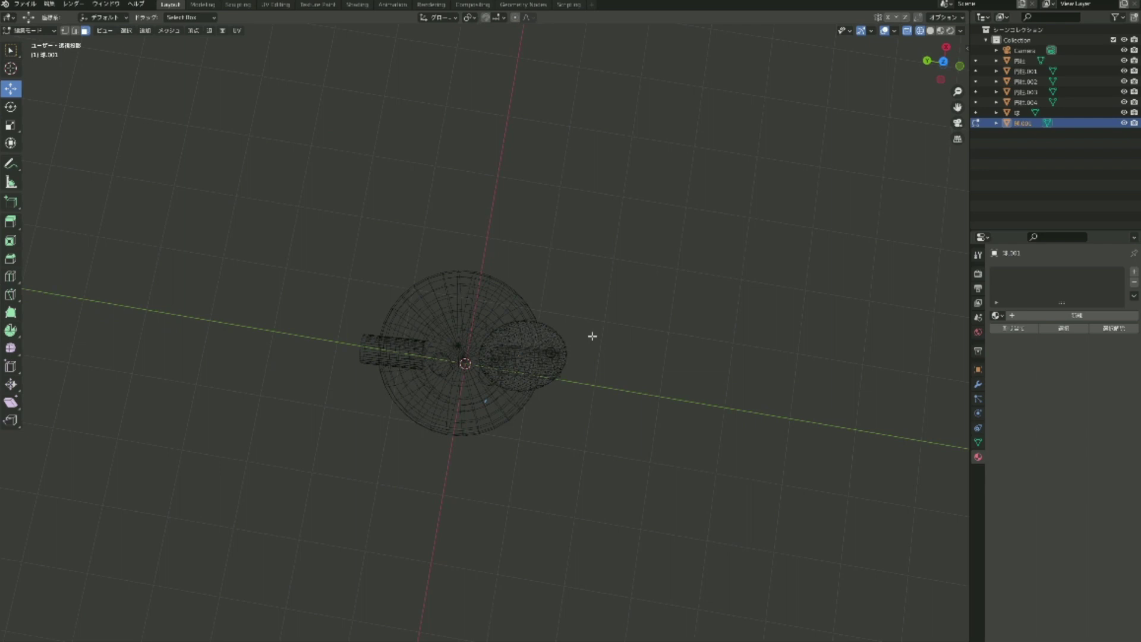
pyautogui.moveTo(591, 331)
pyautogui.mouseDown(button='middle')
pyautogui.moveTo(527, 314)
pyautogui.moveTo(522, 323)
pyautogui.moveTo(616, 329)
pyautogui.moveTo(612, 272)
pyautogui.moveTo(601, 323)
pyautogui.moveTo(581, 324)
pyautogui.moveTo(592, 322)
pyautogui.mouseUp(button='middle')
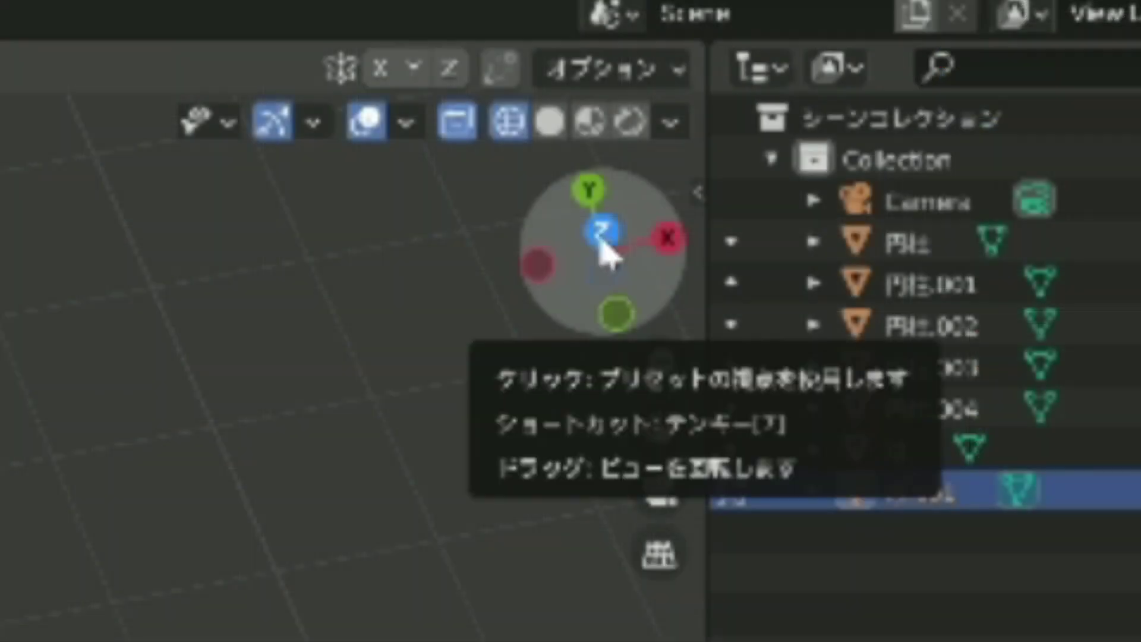
# From top view, box-select the left half of the ear sphere 球.001's mesh.
pyautogui.click(601, 241)
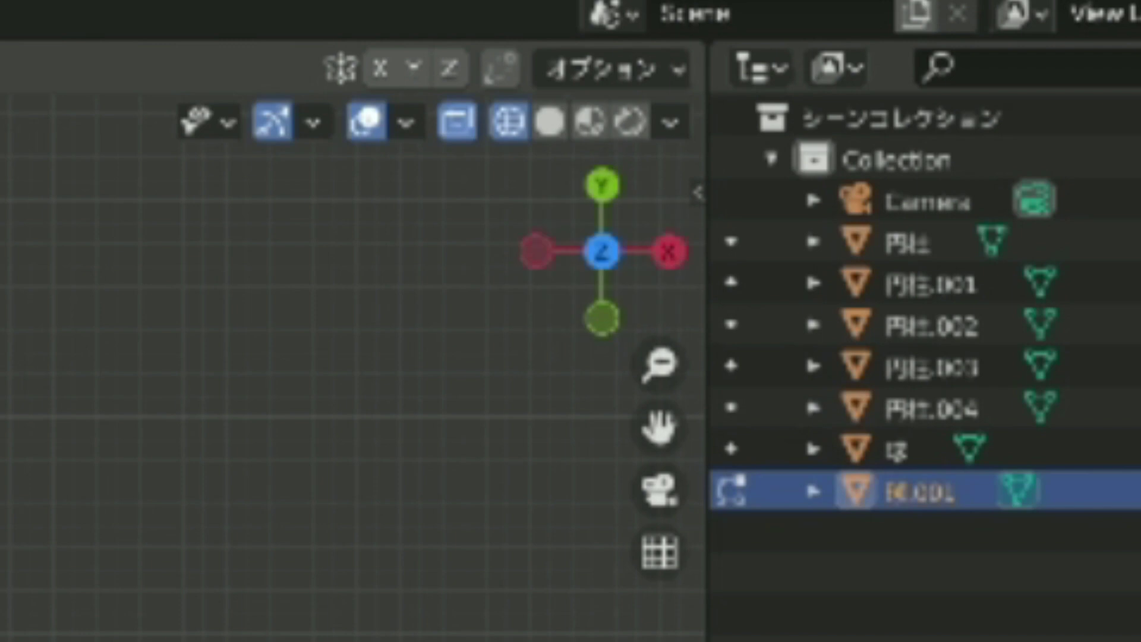
pyautogui.scroll(3, 456, 445)
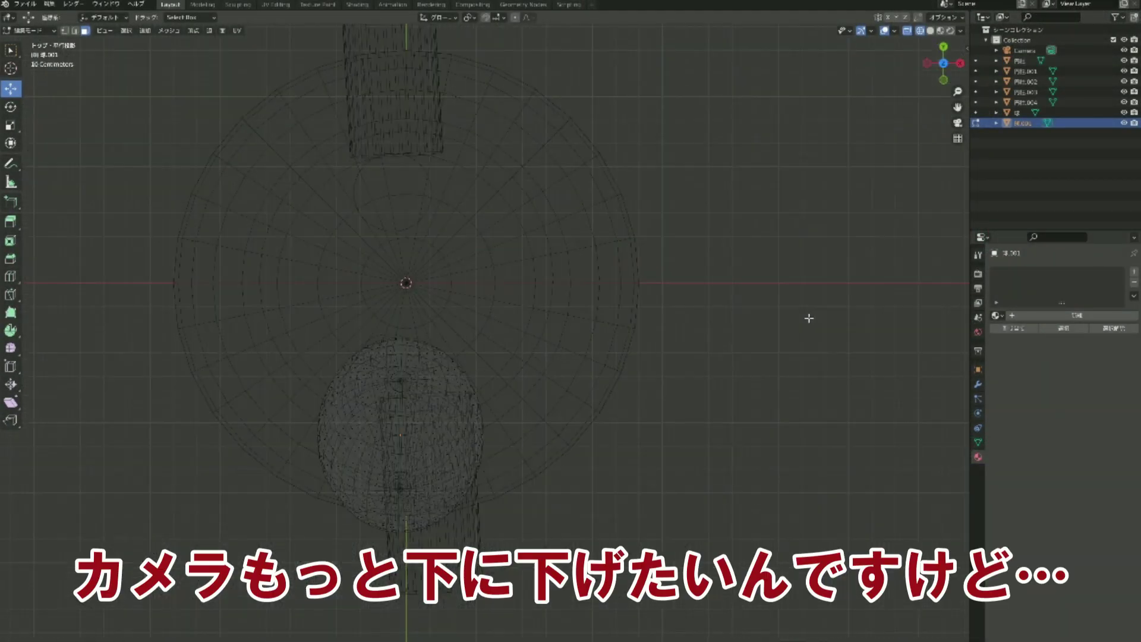
pyautogui.scroll(1, 809, 319)
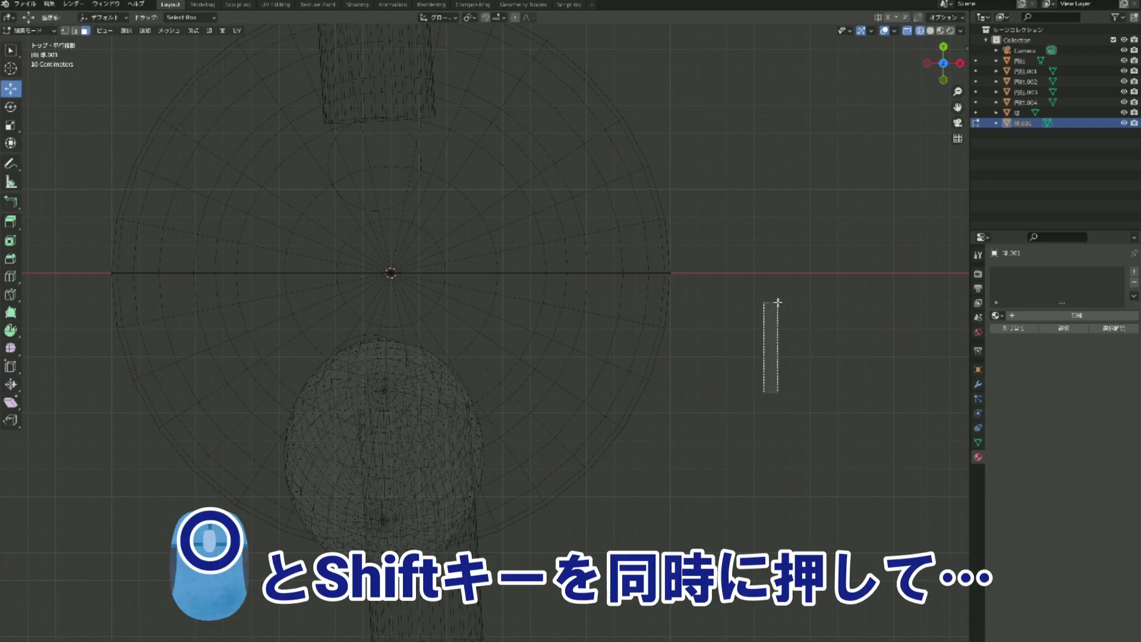
pyautogui.keyDown('shift'); pyautogui.moveTo(776, 389); pyautogui.dragTo(789, 262, button='middle'); pyautogui.keyUp('shift')
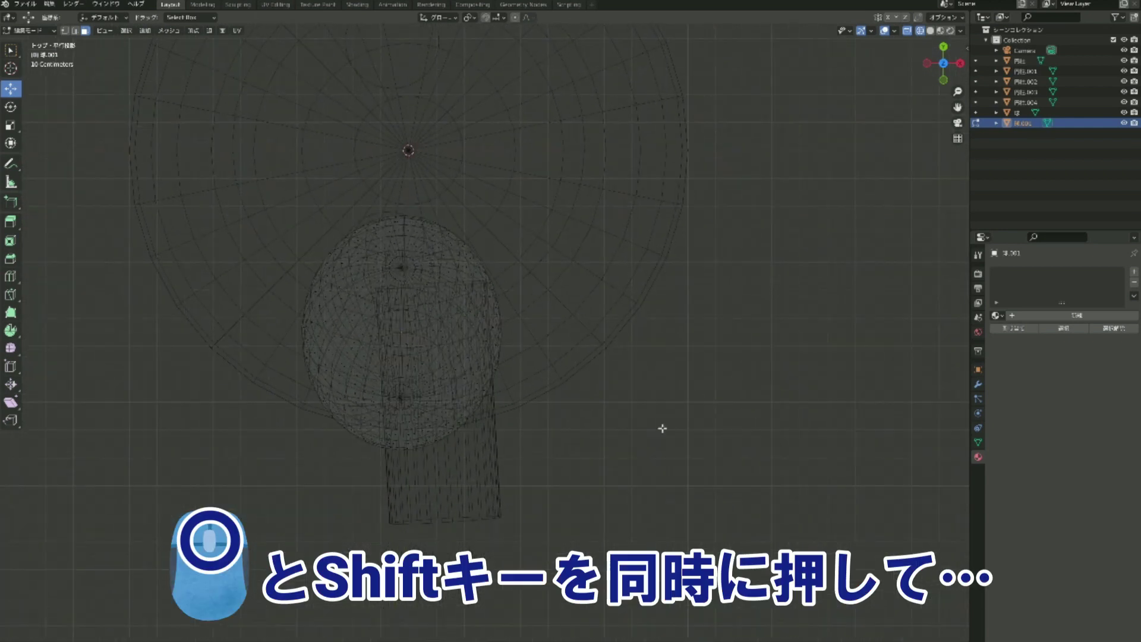
pyautogui.scroll(4, 493, 468)
pyautogui.moveTo(64, 73); pyautogui.dragTo(314, 552)
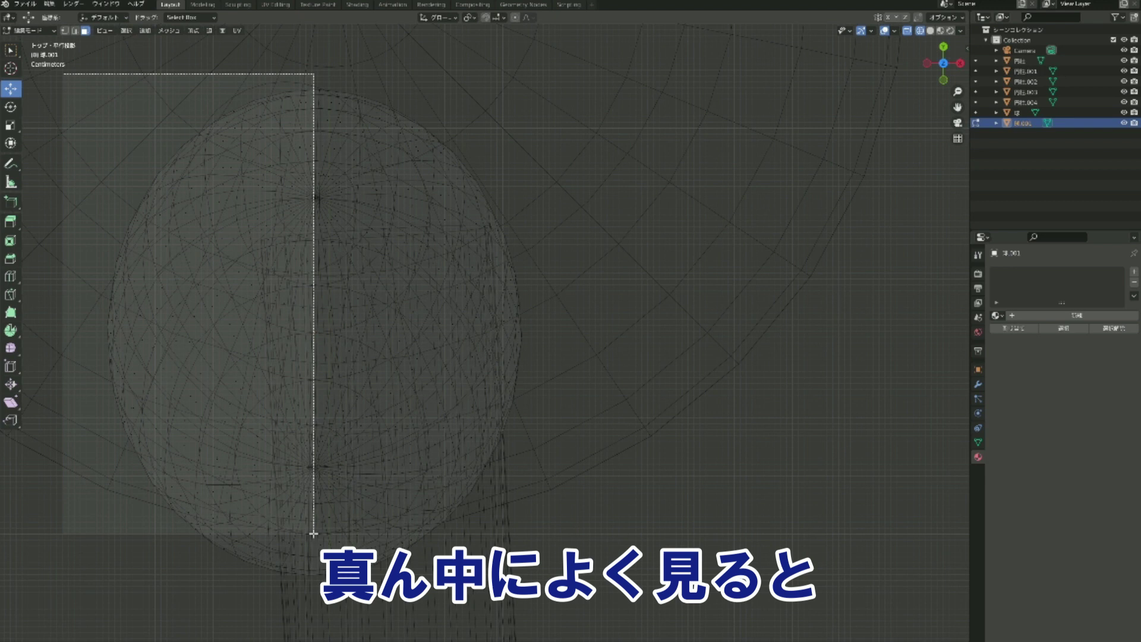
pyautogui.moveTo(314, 553); pyautogui.dragTo(317, 586)
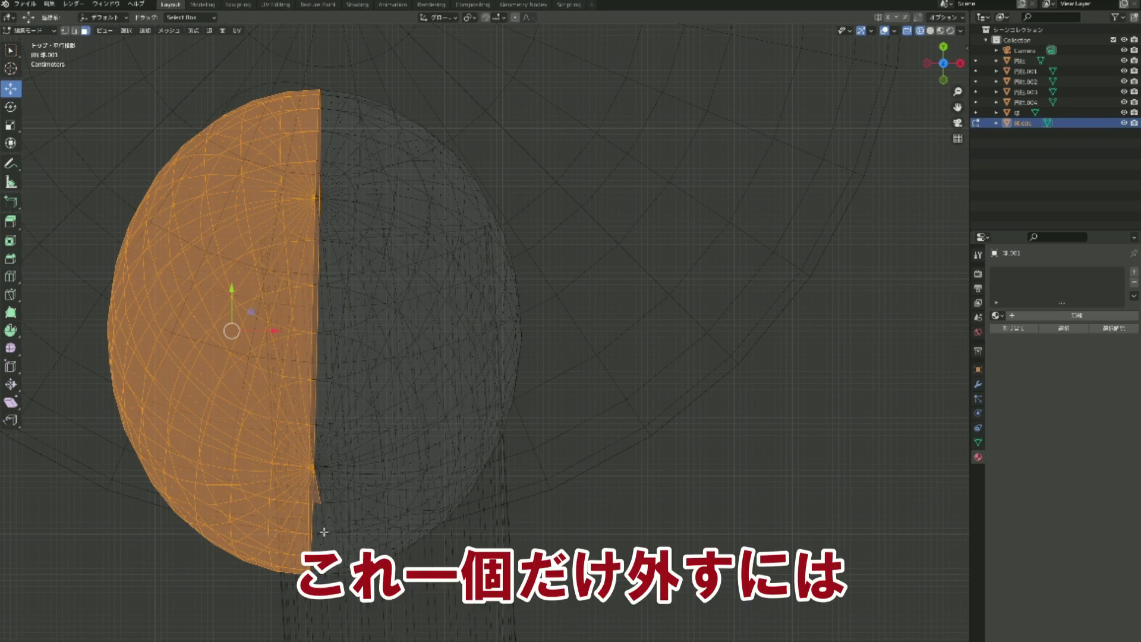
pyautogui.moveTo(364, 604); pyautogui.dragTo(324, 491, button='middle')
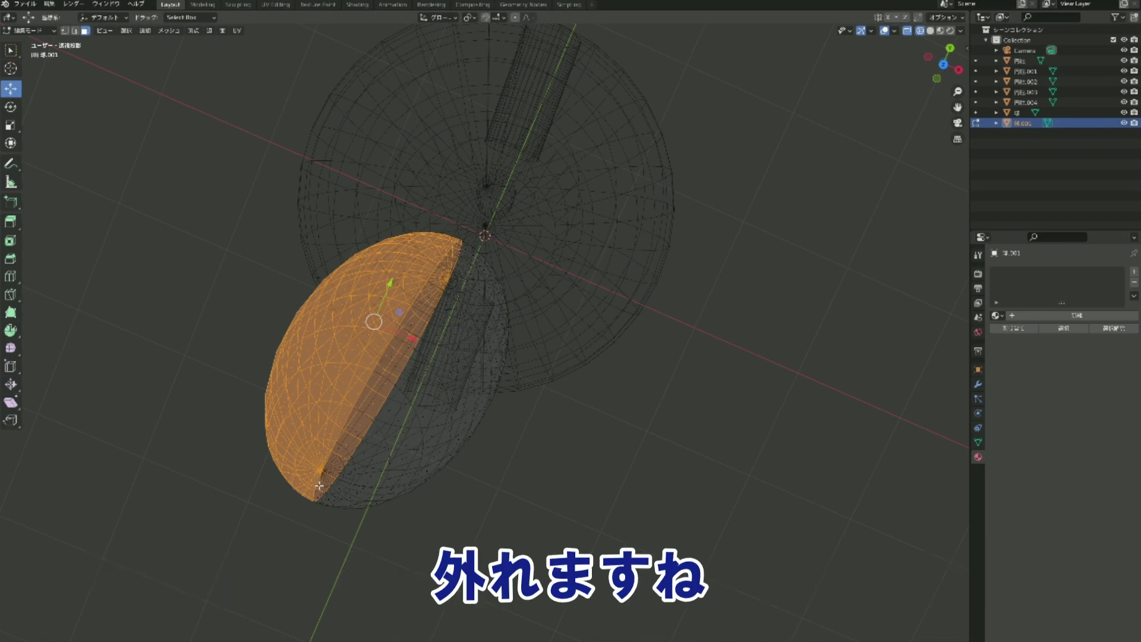
pyautogui.scroll(-5, 320, 485)
pyautogui.moveTo(319, 485); pyautogui.dragTo(631, 459, button='middle')
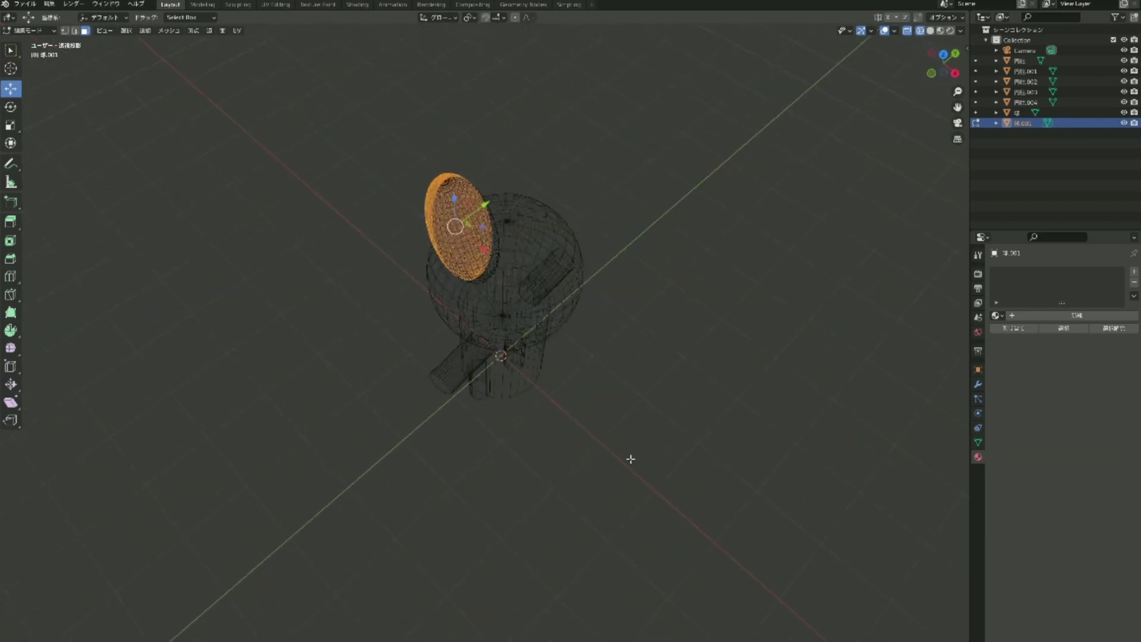
# Delete the selected left-half faces of the ear sphere.
pyautogui.press('x')
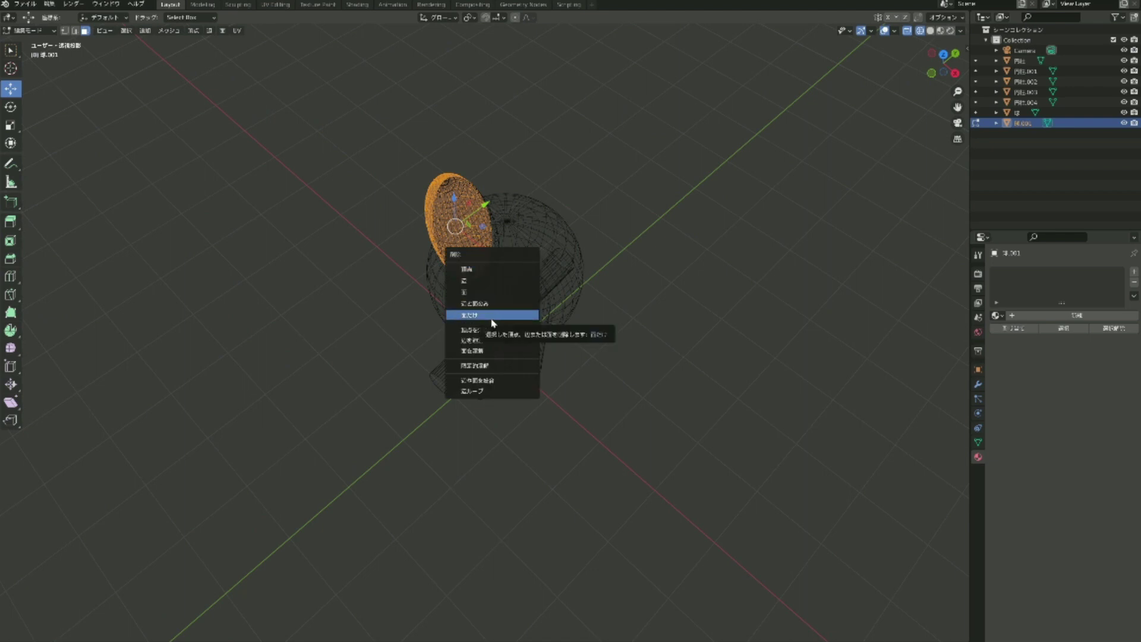
pyautogui.click(481, 292)
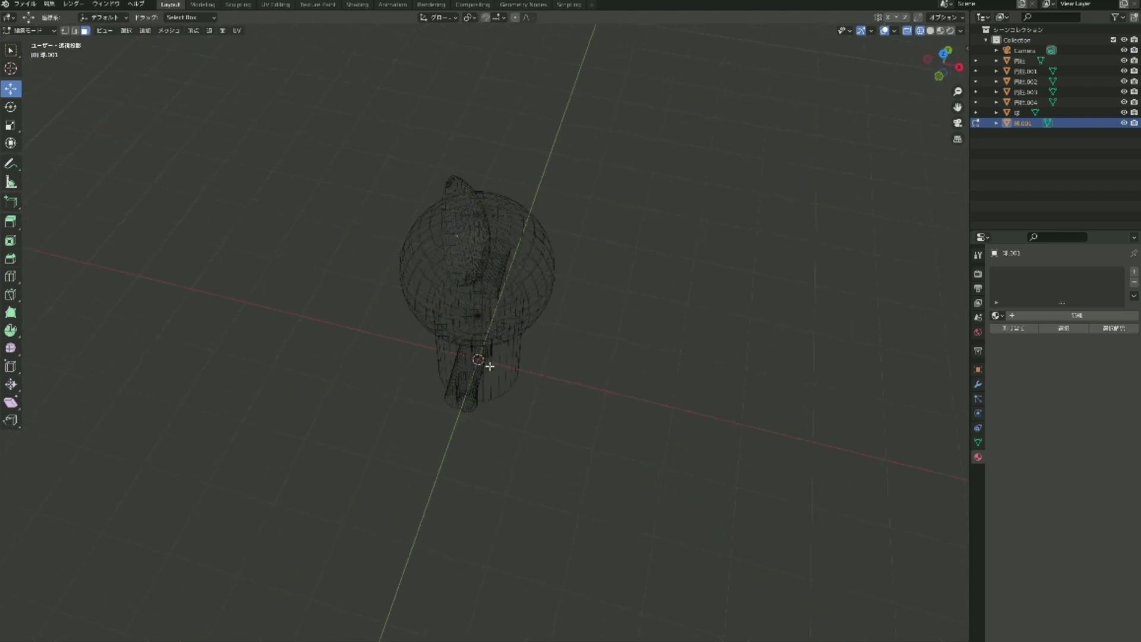
pyautogui.moveTo(450, 371)
pyautogui.mouseDown(button='middle')
pyautogui.moveTo(490, 235)
pyautogui.moveTo(489, 273)
pyautogui.mouseUp(button='middle')
pyautogui.scroll(5, 491, 236)
pyautogui.scroll(-3, 489, 272)
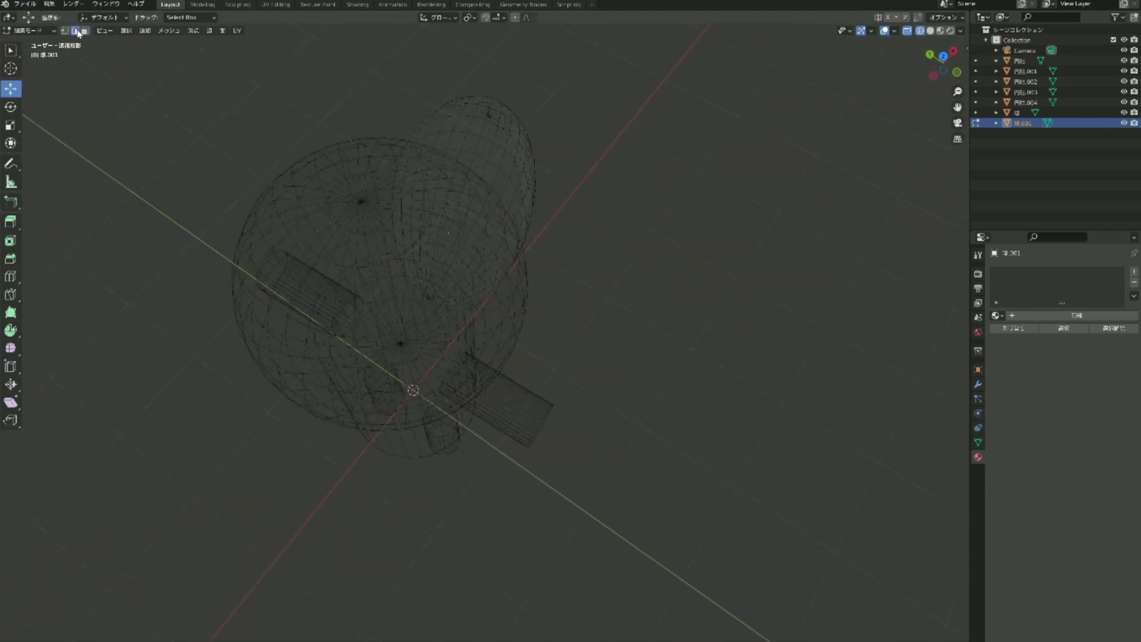
# Fill the ear's outline loop with a face, then duplicate the ear as 球.002.
pyautogui.keyDown('alt'); pyautogui.click(522, 192); pyautogui.keyUp('alt')
pyautogui.rightClick(495, 289)
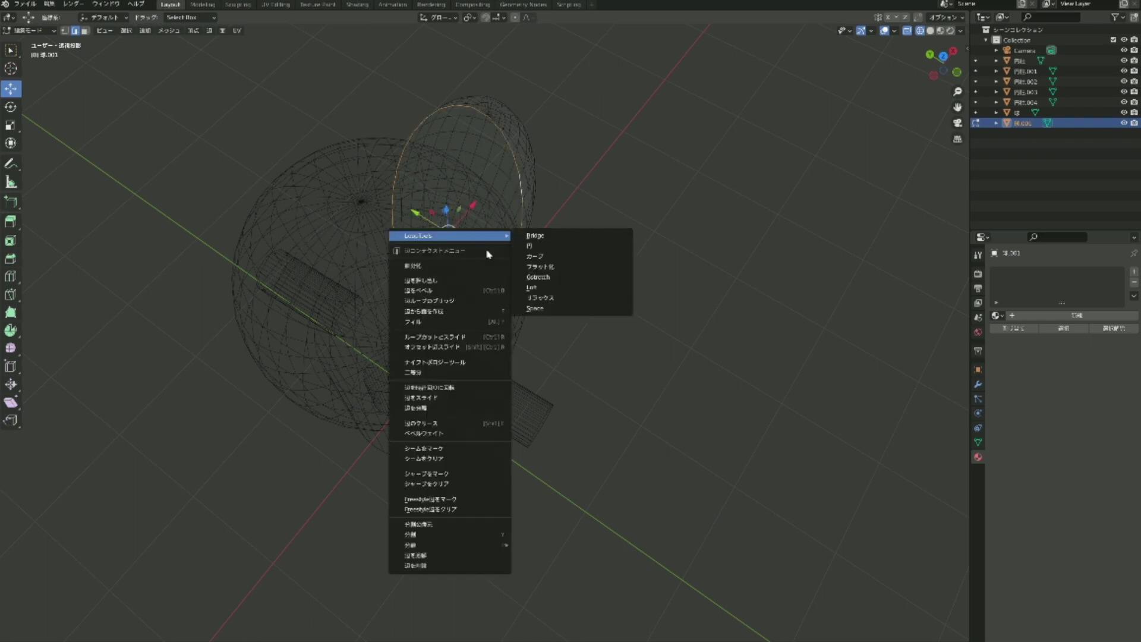
pyautogui.click(474, 302)
pyautogui.moveTo(476, 301)
pyautogui.mouseDown(button='middle')
pyautogui.moveTo(588, 202)
pyautogui.moveTo(484, 268)
pyautogui.moveTo(428, 224)
pyautogui.moveTo(382, 222)
pyautogui.mouseUp(button='middle')
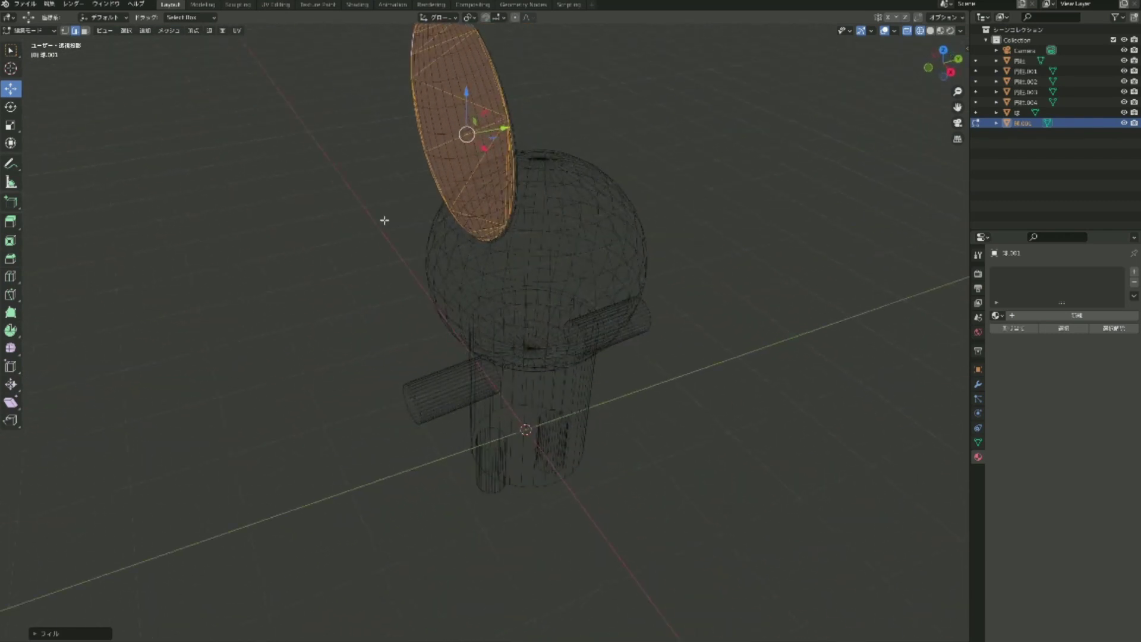
pyautogui.press('Tab')
pyautogui.hotkey('shift', 'd')
pyautogui.rightClick(431, 232)
# Return to solid shading in Object Mode and select the bunny's body cylinder in front view.
pyautogui.click(544, 265)
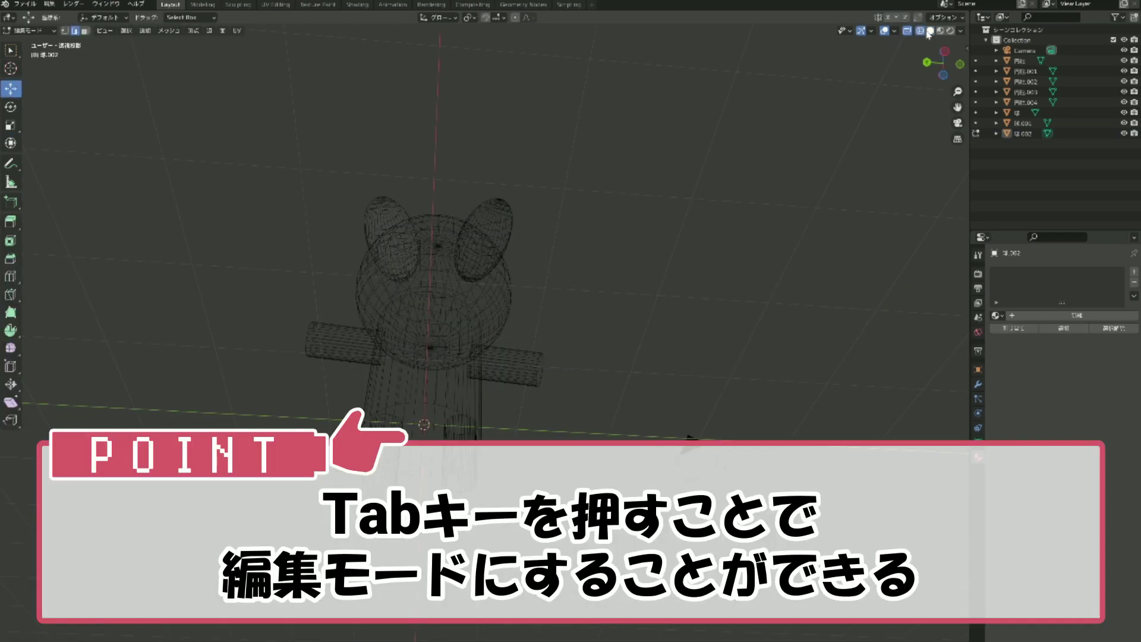
pyautogui.click(930, 31)
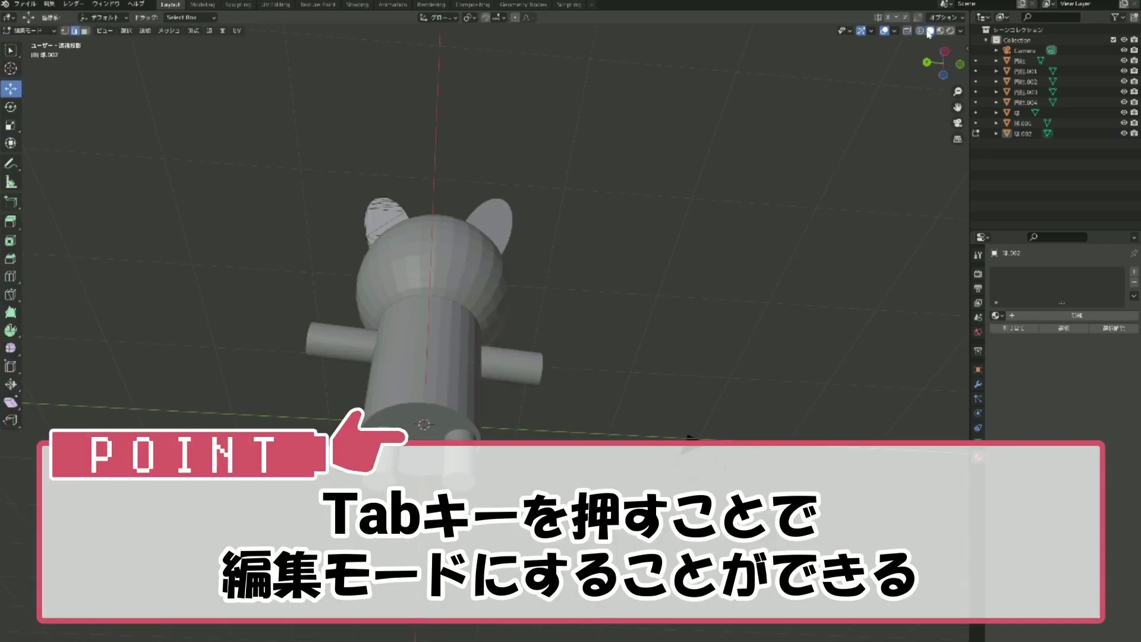
pyautogui.click(51, 31)
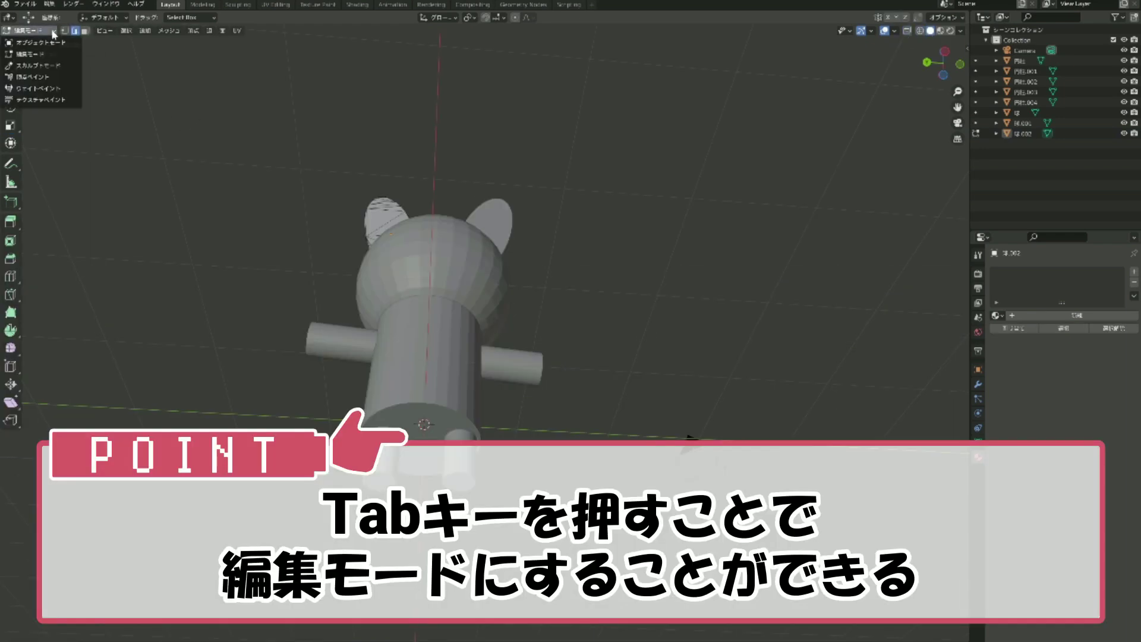
pyautogui.press('Tab')
pyautogui.press('KP_1')
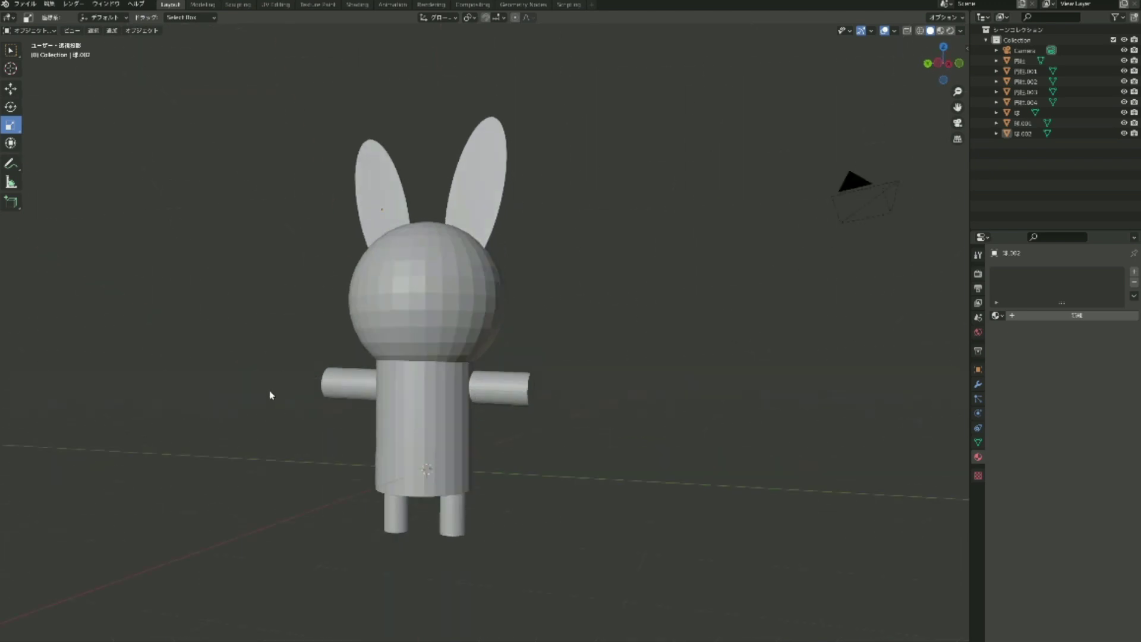
pyautogui.moveTo(271, 394); pyautogui.dragTo(433, 450, button='middle')
pyautogui.click(492, 370)
pyautogui.press('KP_1')
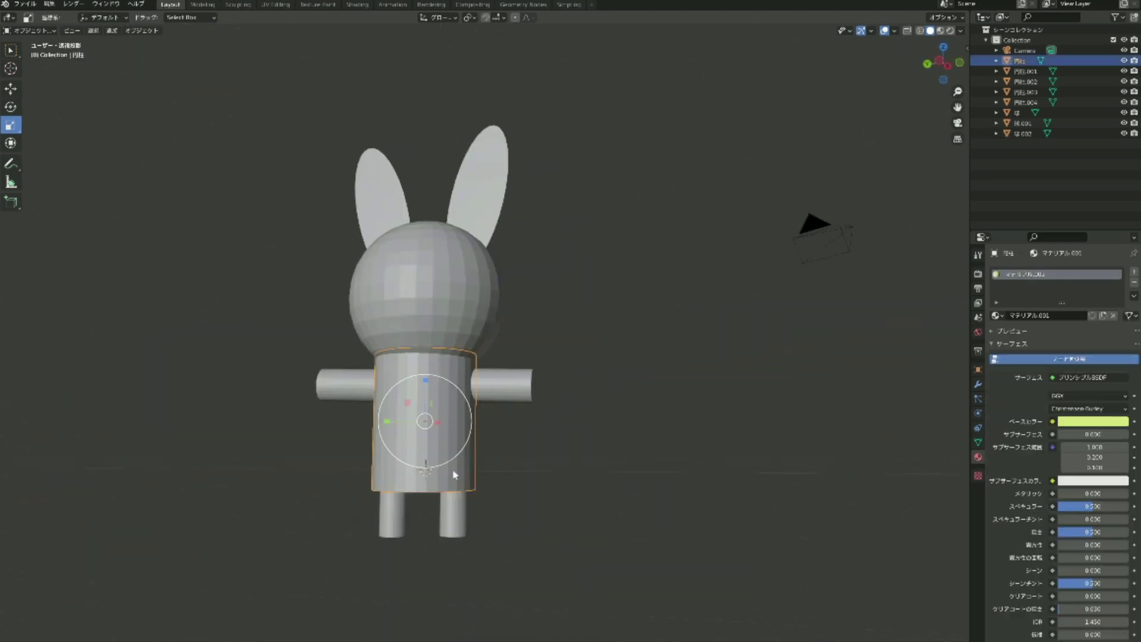
pyautogui.moveTo(501, 463); pyautogui.dragTo(285, 325, button='middle')
# Enter Edit Mode on the body, clear its selection, and cycle vertex/edge/face modes, ending on faces.
pyautogui.press('Tab')
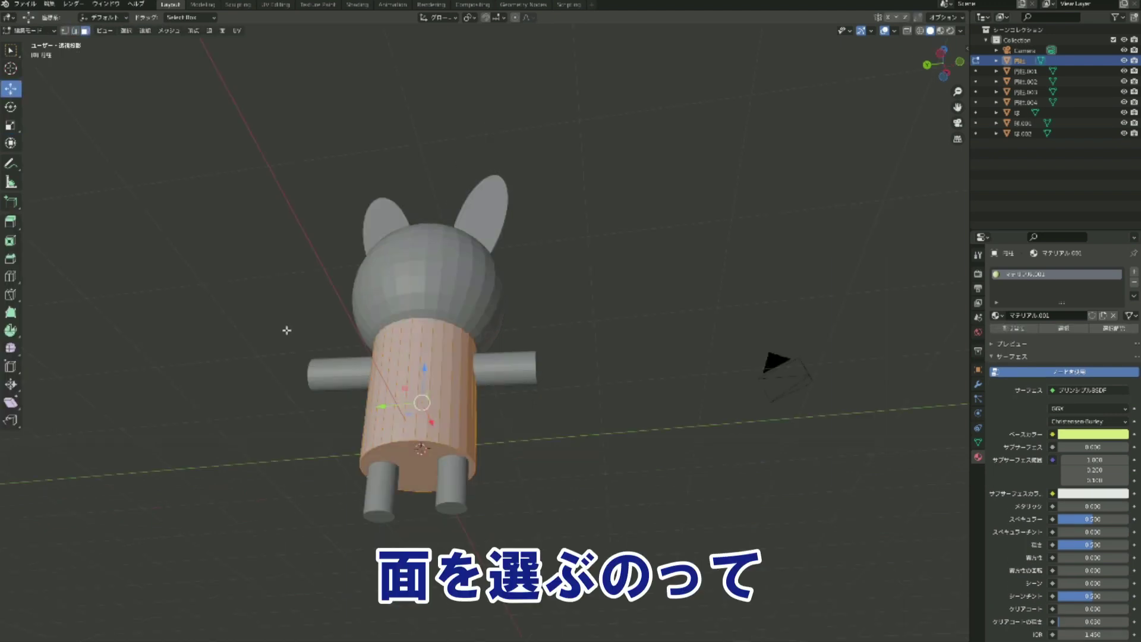
pyautogui.hotkey('alt', 'a')
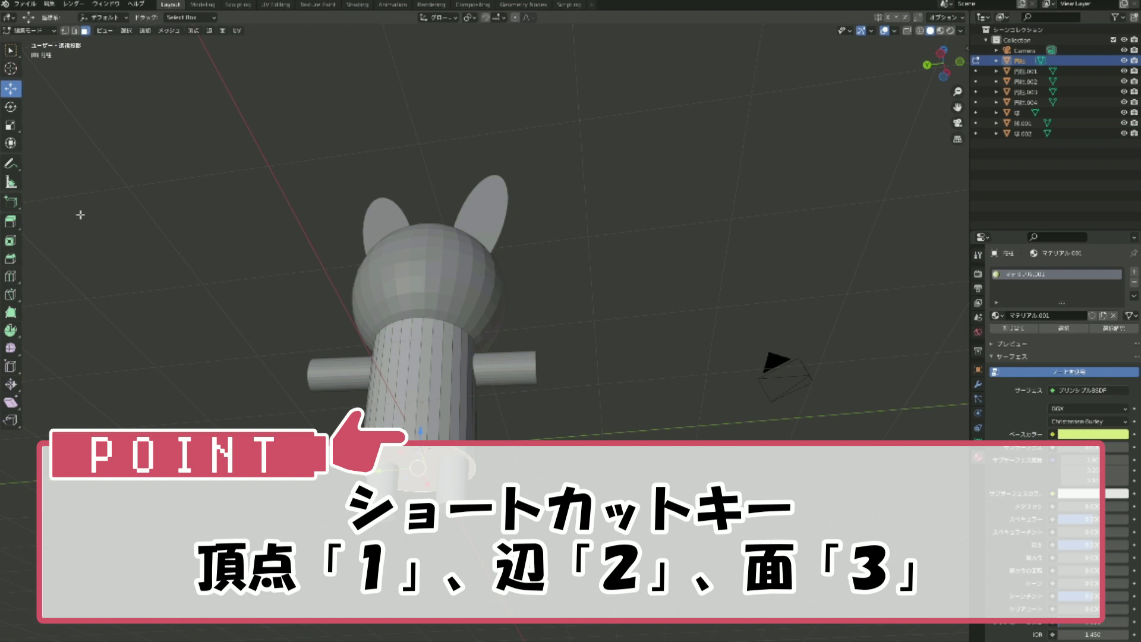
pyautogui.press('1')
pyautogui.press('2')
pyautogui.press('3')
pyautogui.press('1')
pyautogui.press('2')
pyautogui.press('3')
pyautogui.press('1')
pyautogui.press('2')
pyautogui.press('3')
pyautogui.press('2')
pyautogui.press('3')
pyautogui.press('2')
pyautogui.press('3')
# Scale the body's bottom face up to about 1.47 so it flares like a skirt.
pyautogui.moveTo(523, 458); pyautogui.dragTo(517, 431, button='middle')
pyautogui.moveTo(421, 377)
pyautogui.mouseDown(button='middle')
pyautogui.moveTo(349, 482)
pyautogui.moveTo(347, 469)
pyautogui.mouseUp(button='middle')
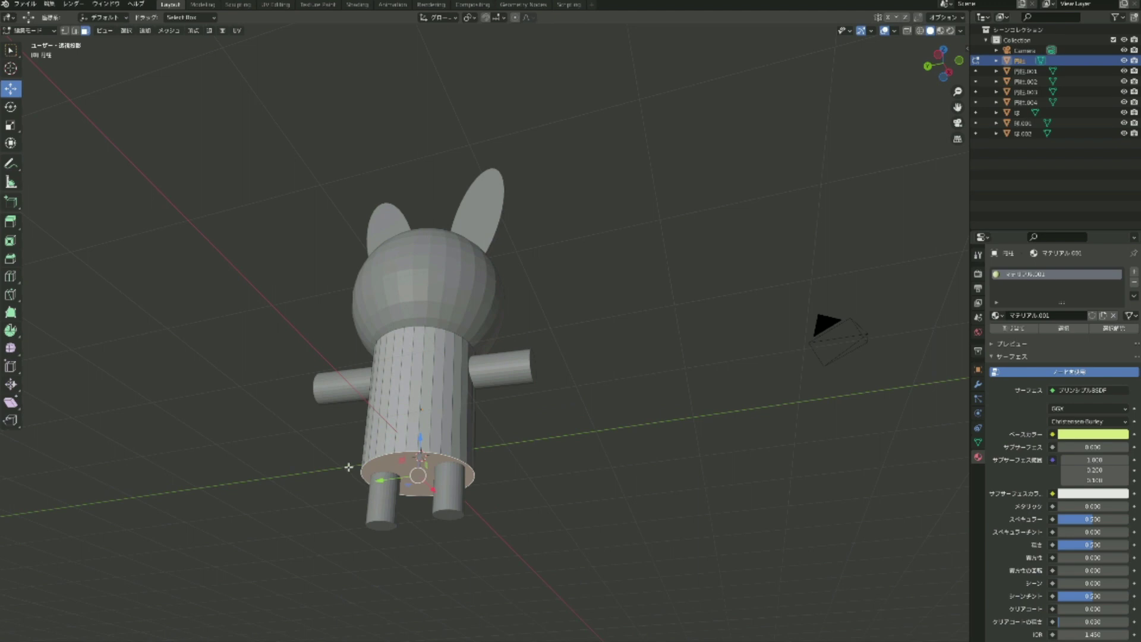
pyautogui.press('s')
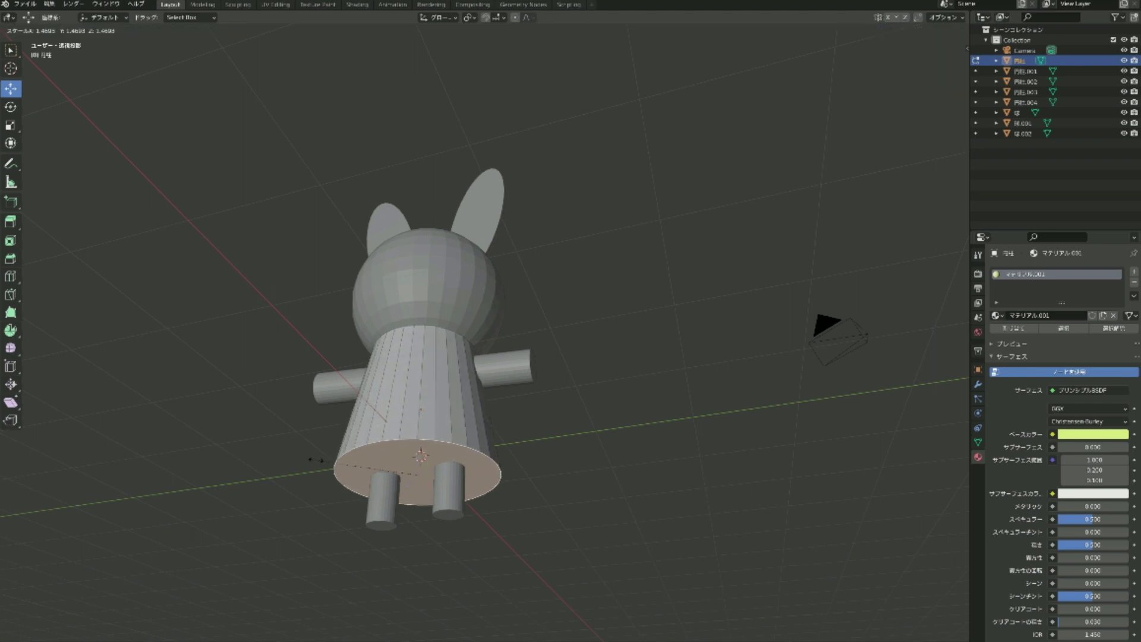
pyautogui.click(316, 460)
pyautogui.moveTo(621, 474)
pyautogui.mouseDown(button='middle')
pyautogui.moveTo(459, 505)
pyautogui.moveTo(376, 423)
pyautogui.moveTo(469, 404)
pyautogui.moveTo(591, 133)
pyautogui.moveTo(540, 133)
pyautogui.mouseUp(button='middle')
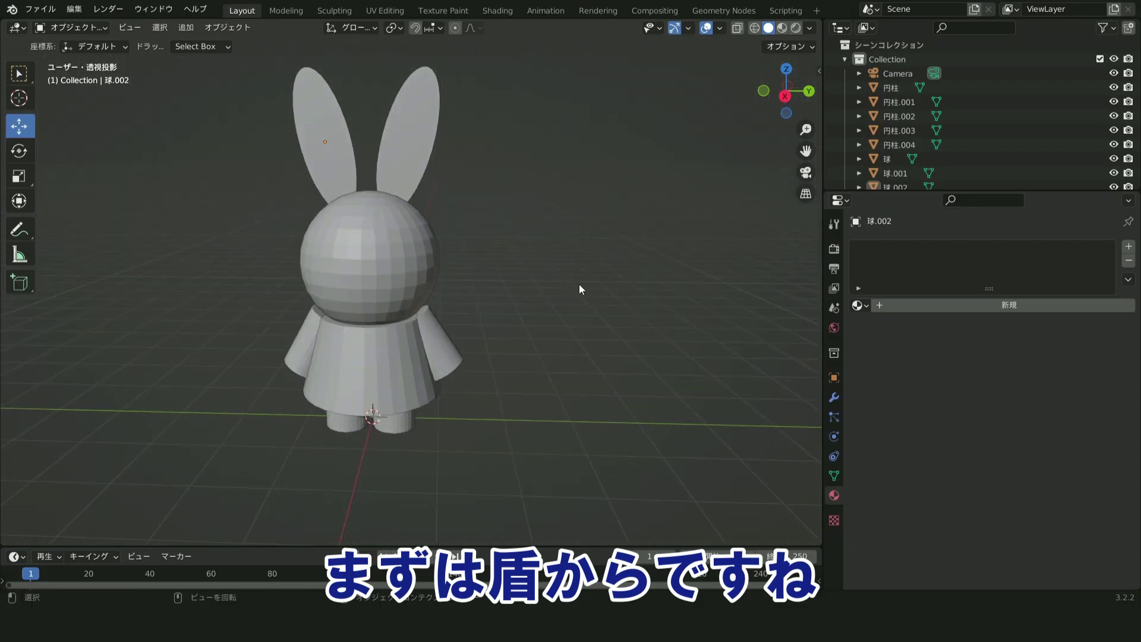
# Switch to a side orthographic view and move the new cube beside the bunny.
pyautogui.scroll(-3, 579, 284)
pyautogui.click(786, 96)
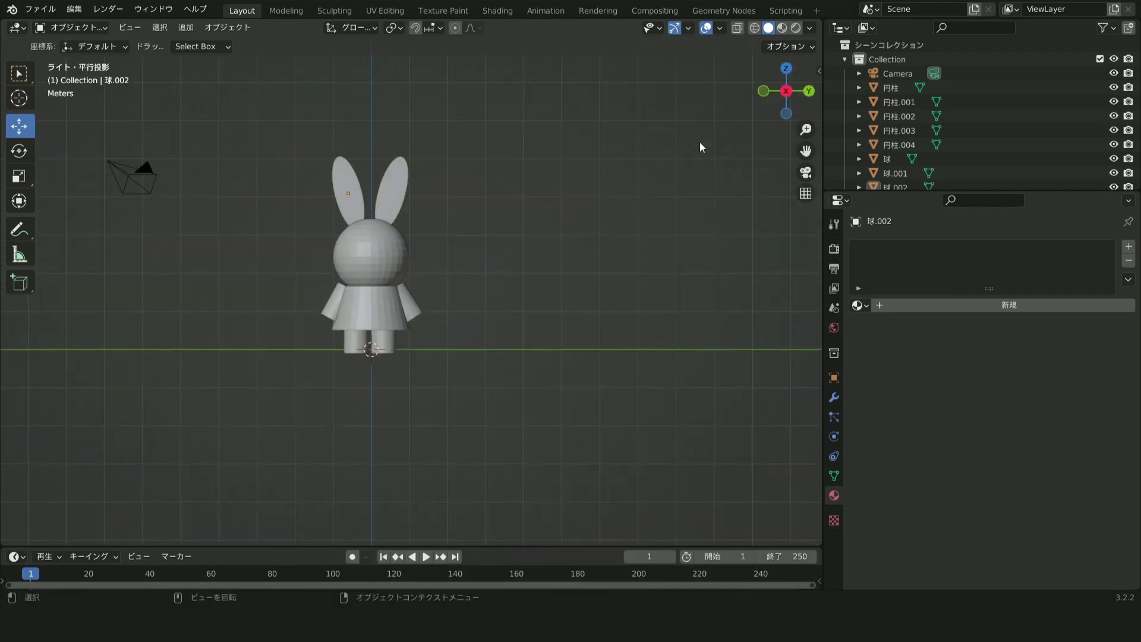
pyautogui.scroll(2, 553, 220)
pyautogui.keyDown('shift'); pyautogui.moveTo(535, 215); pyautogui.dragTo(519, 234, button='middle'); pyautogui.keyUp('shift')
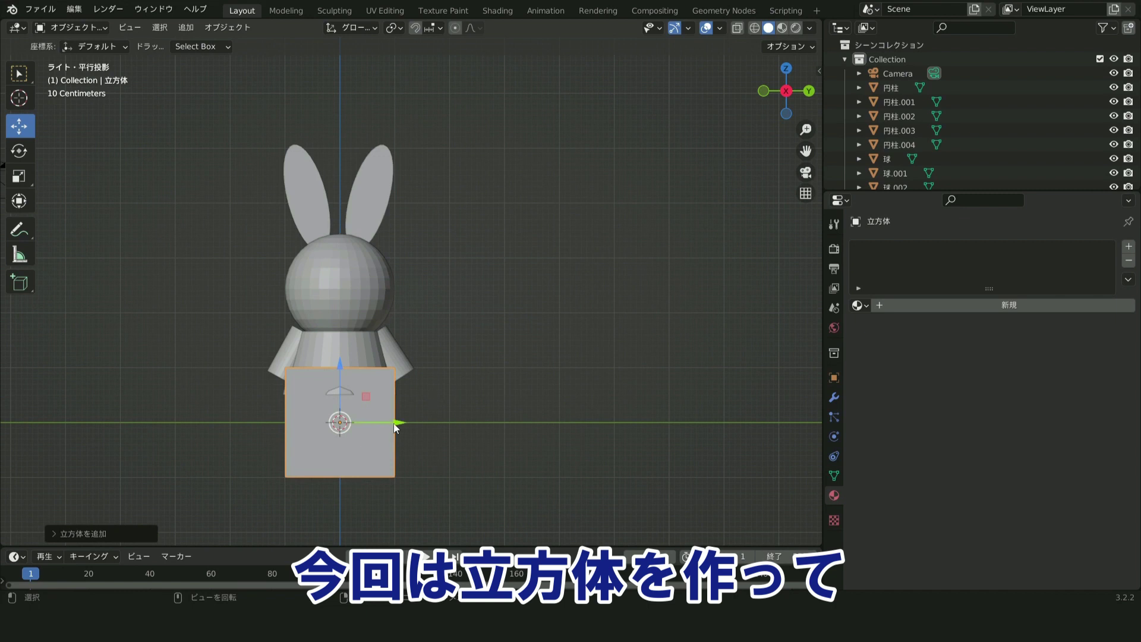
pyautogui.moveTo(395, 428); pyautogui.dragTo(586, 424)
pyautogui.moveTo(619, 369); pyautogui.dragTo(535, 333, button='middle')
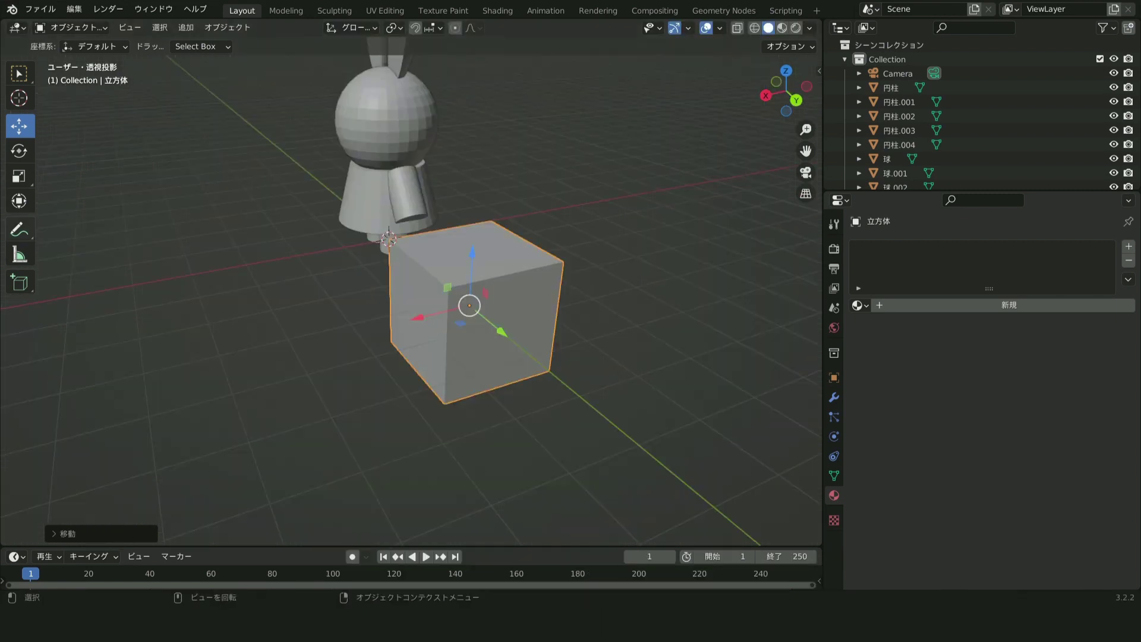
# Flatten the cube into a thin slab with the Scale tool and open it for mesh editing.
pyautogui.click(18, 177)
pyautogui.moveTo(423, 318); pyautogui.dragTo(462, 308)
pyautogui.click(462, 308)
pyautogui.scroll(-2, 374, 224)
pyautogui.scroll(-1, 323, 253)
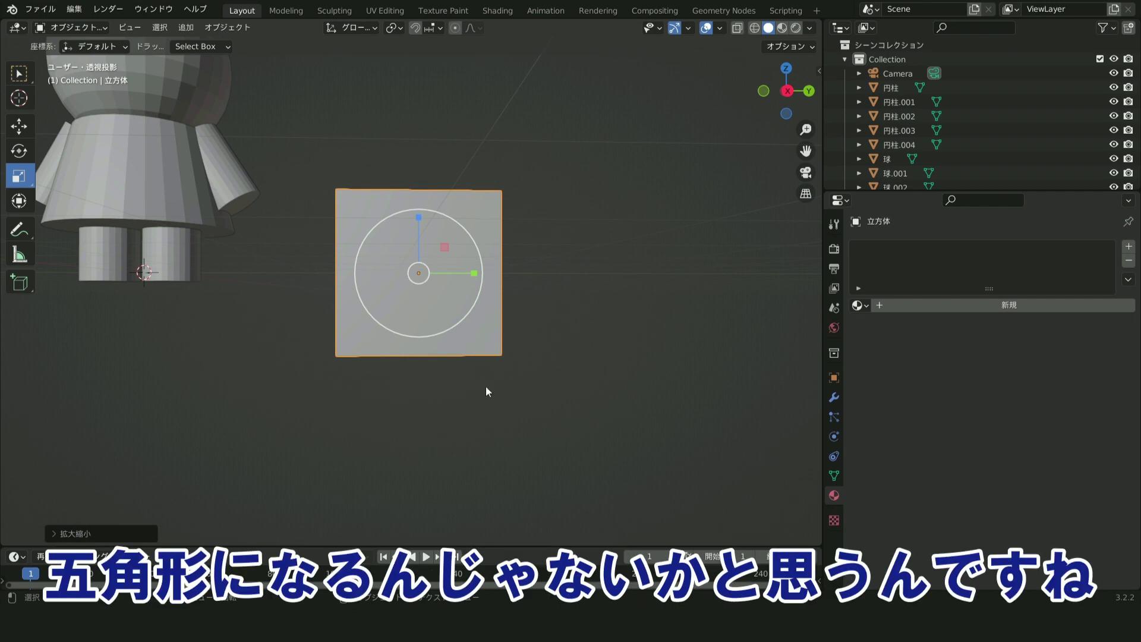
pyautogui.moveTo(493, 379)
pyautogui.keyDown('shift'); pyautogui.mouseDown(button='middle')
pyautogui.moveTo(523, 377)
pyautogui.moveTo(535, 443)
pyautogui.mouseUp(button='middle'); pyautogui.keyUp('shift')
pyautogui.press('Tab')
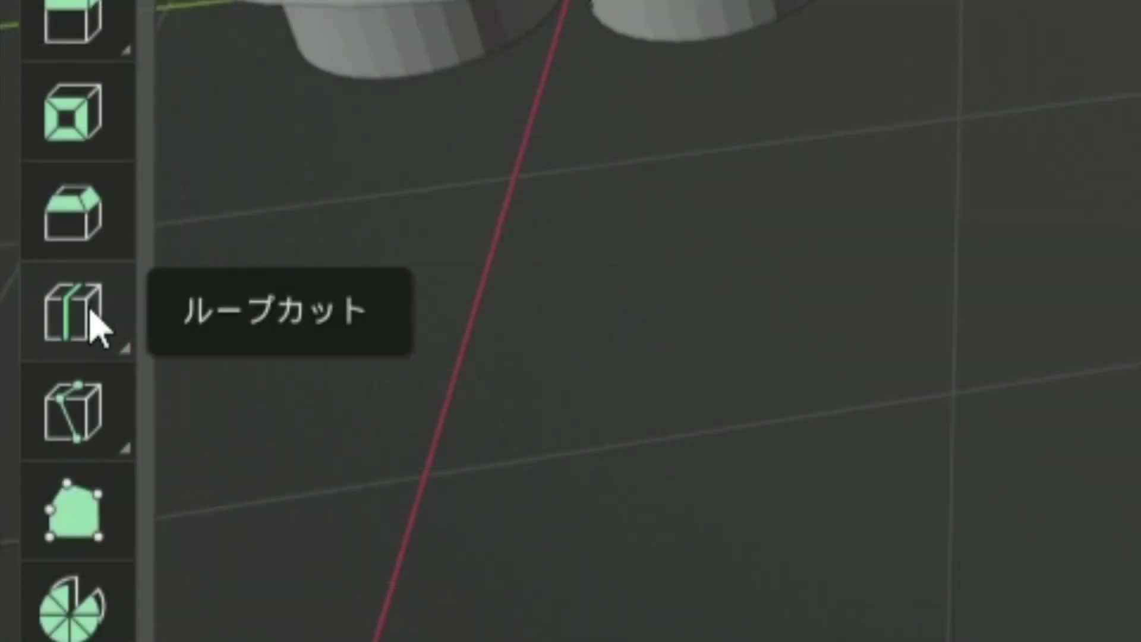
# Add a vertical loop cut down the middle of the slab.
pyautogui.click(95, 330)
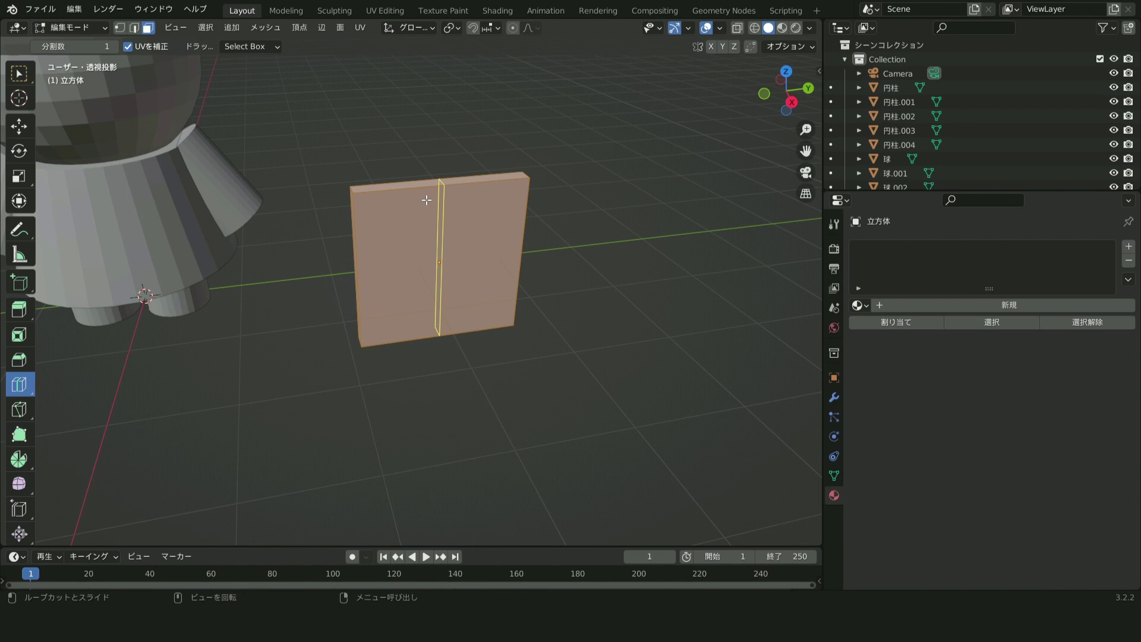
pyautogui.click(441, 187)
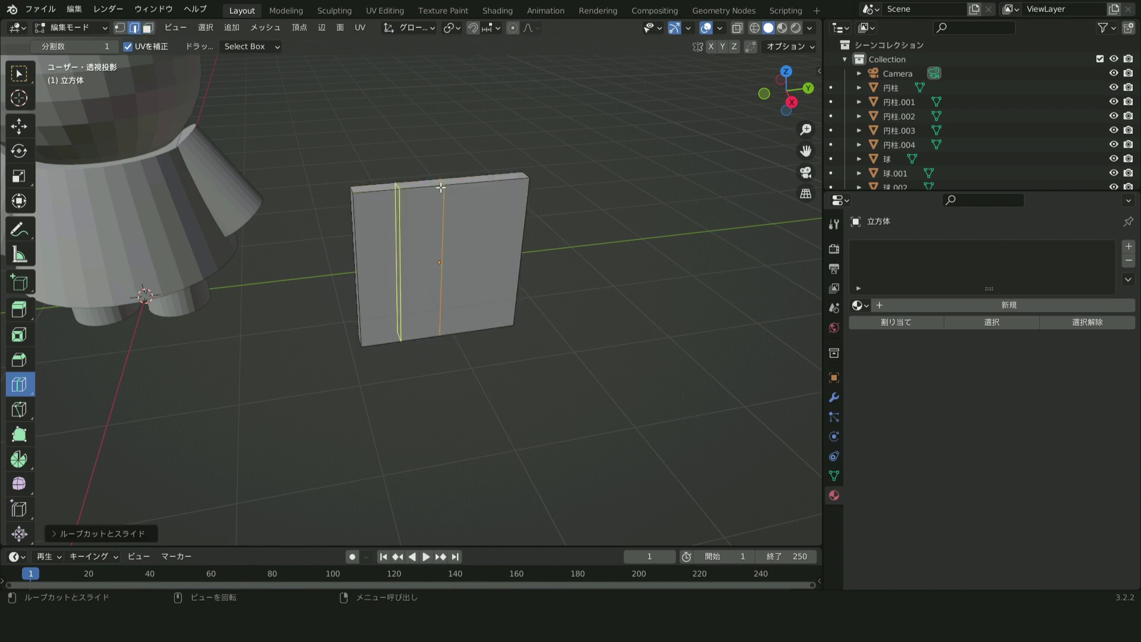
pyautogui.moveTo(558, 217); pyautogui.dragTo(625, 247, button='middle')
pyautogui.scroll(5, 657, 275)
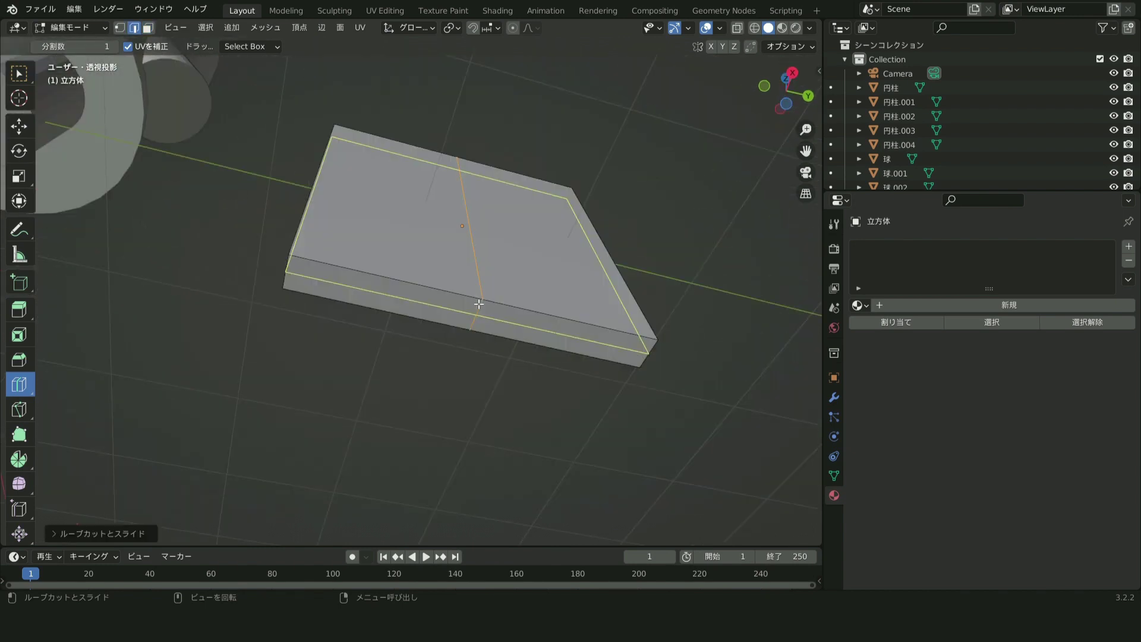
# Pull the slab's bottom middle edge down about 1.09 m into a pointed shield tip.
pyautogui.click(19, 125)
pyautogui.press('1')
pyautogui.click(482, 300)
pyautogui.press('2')
pyautogui.click(477, 313)
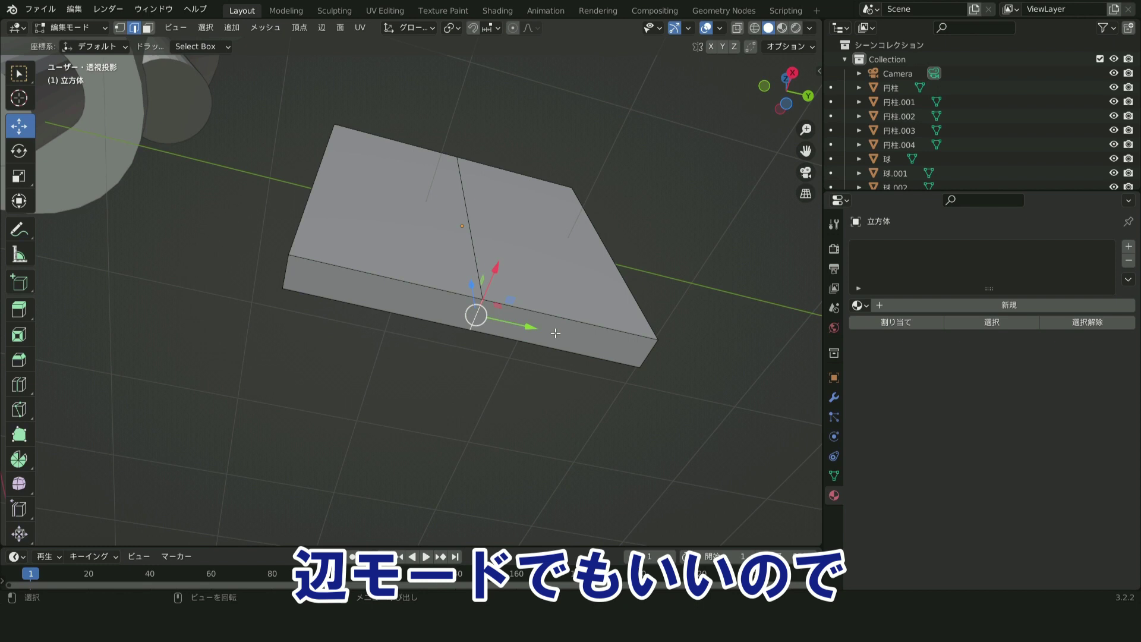
pyautogui.moveTo(477, 313); pyautogui.dragTo(559, 374, button='middle')
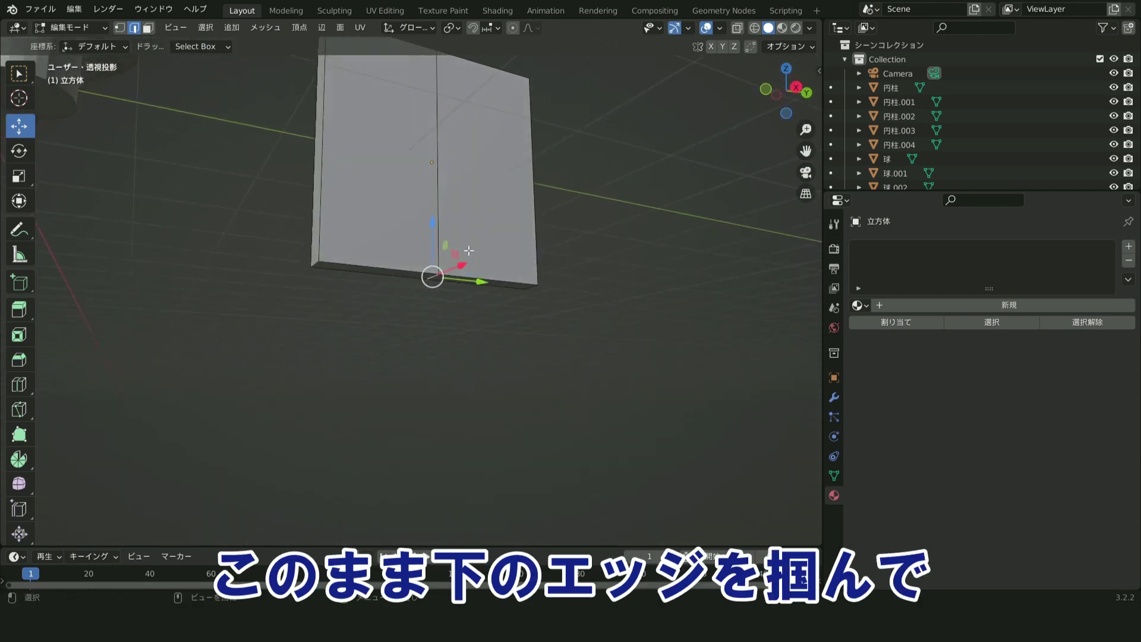
pyautogui.moveTo(427, 220); pyautogui.dragTo(428, 333)
pyautogui.moveTo(428, 332)
pyautogui.mouseDown(button='middle')
pyautogui.moveTo(624, 334)
pyautogui.moveTo(563, 283)
pyautogui.moveTo(576, 339)
pyautogui.moveTo(632, 369)
pyautogui.moveTo(576, 330)
pyautogui.moveTo(581, 359)
pyautogui.moveTo(607, 298)
pyautogui.mouseUp(button='middle')
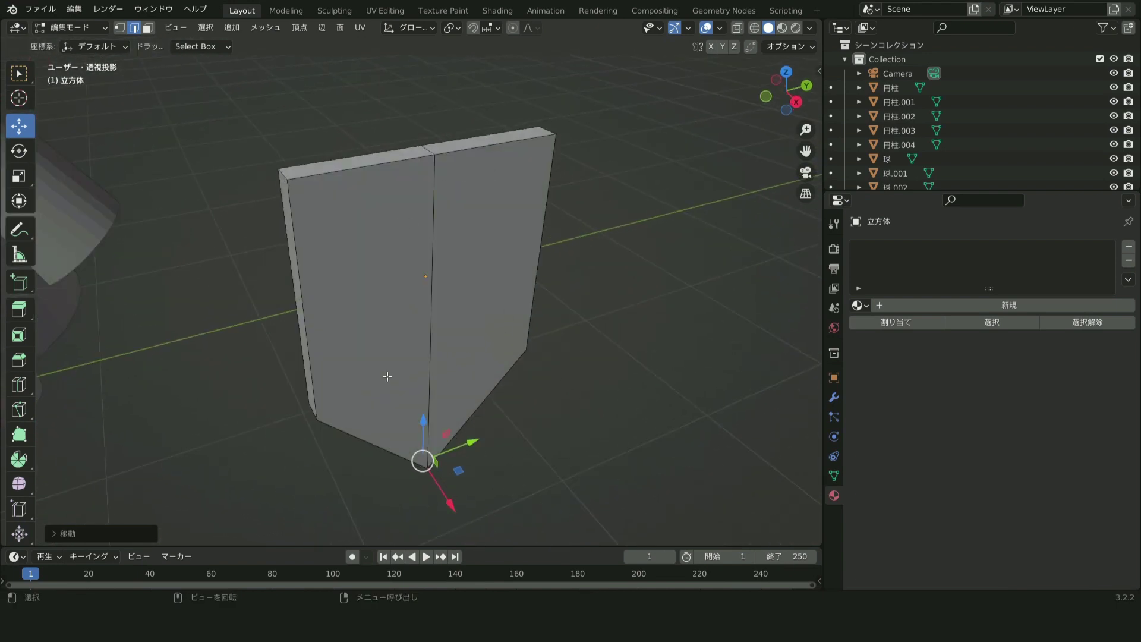
# Select both front faces of the shield and inset them to leave a narrow border rim.
pyautogui.click(637, 269)
pyautogui.click(148, 28)
pyautogui.click(367, 209)
pyautogui.keyDown('shift'); pyautogui.click(474, 217); pyautogui.keyUp('shift')
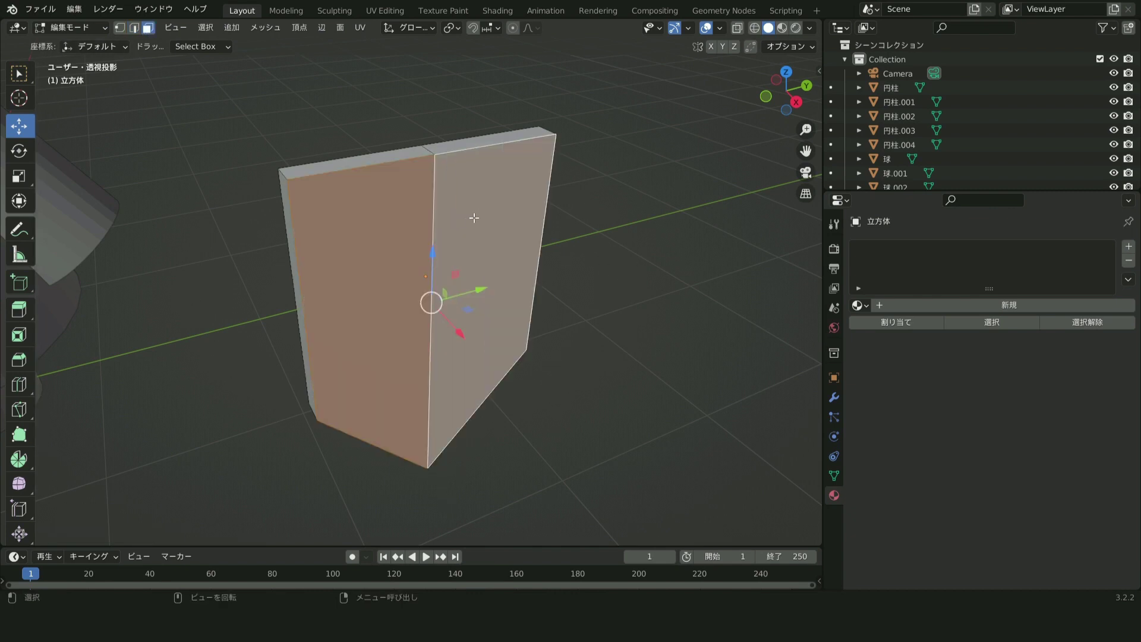
pyautogui.click(21, 336)
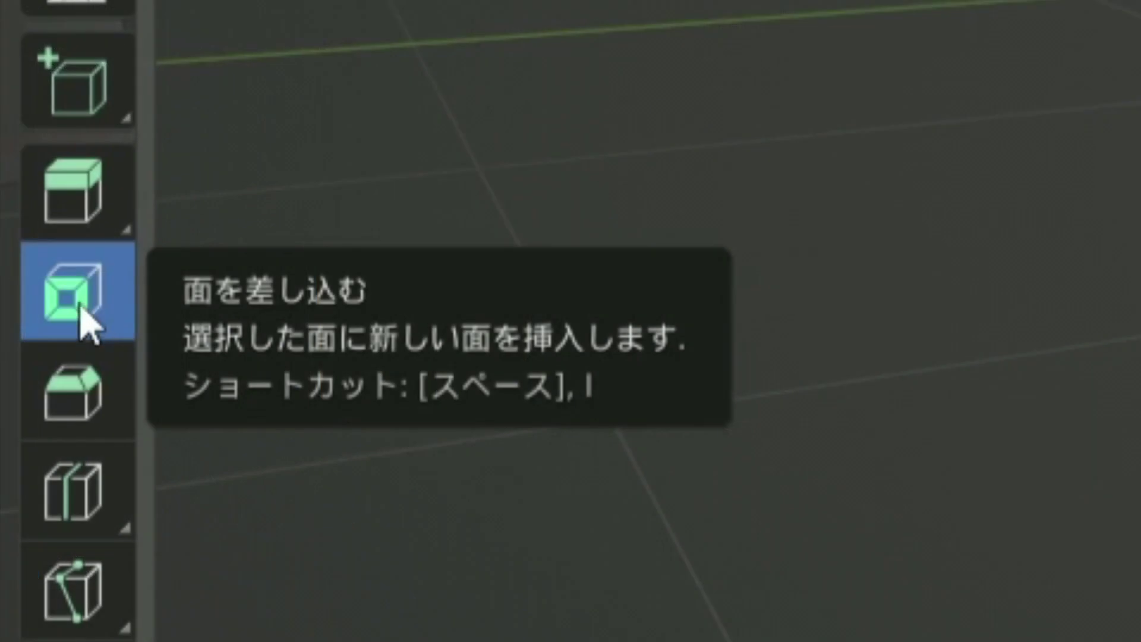
pyautogui.press('i')
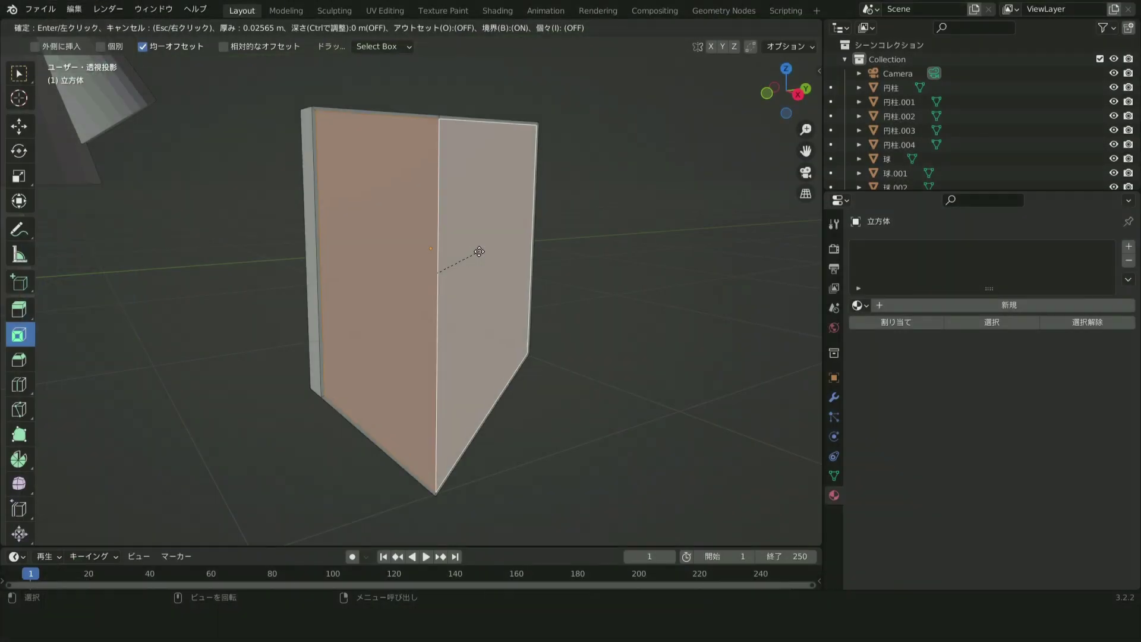
pyautogui.click(469, 258)
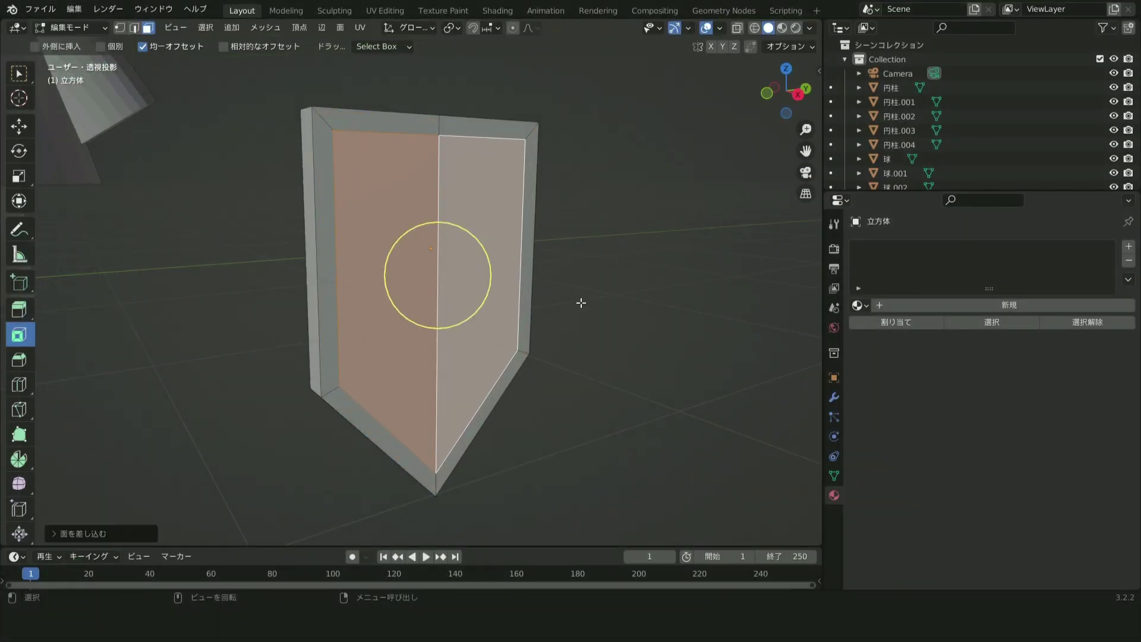
# Orbit and zoom around the shield to inspect the inset rim from front and side.
pyautogui.moveTo(581, 301); pyautogui.dragTo(502, 174, button='middle')
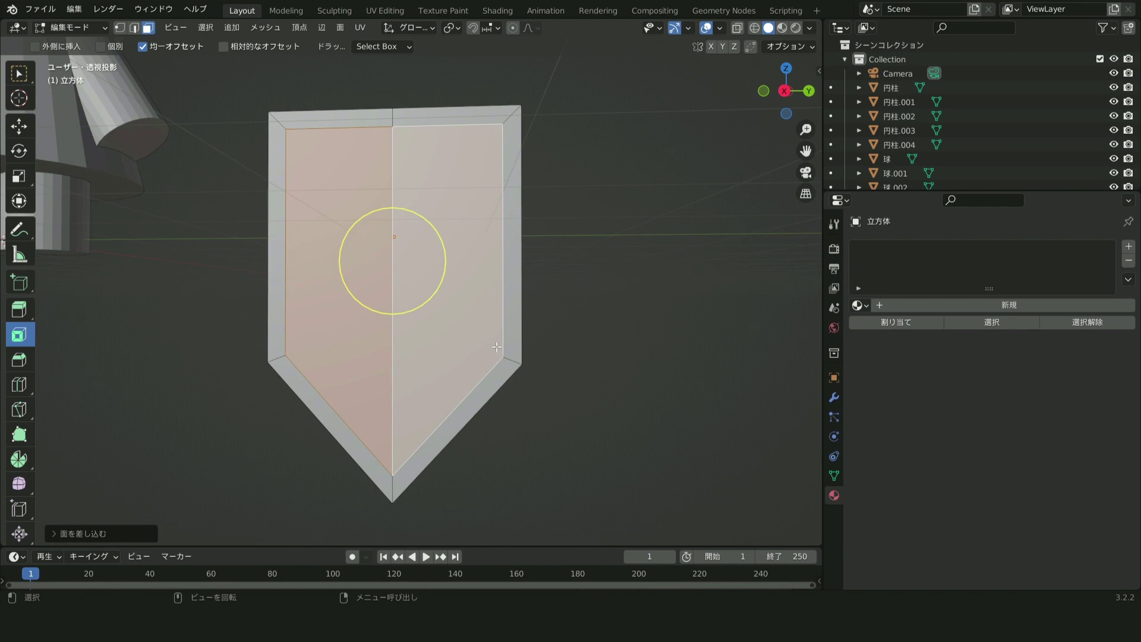
pyautogui.moveTo(326, 312)
pyautogui.mouseDown(button='middle')
pyautogui.moveTo(145, 209)
pyautogui.moveTo(237, 275)
pyautogui.moveTo(311, 297)
pyautogui.mouseUp(button='middle')
pyautogui.hotkey('shift', 'space')
pyautogui.press('g')
pyautogui.moveTo(530, 292); pyautogui.dragTo(511, 312, button='middle')
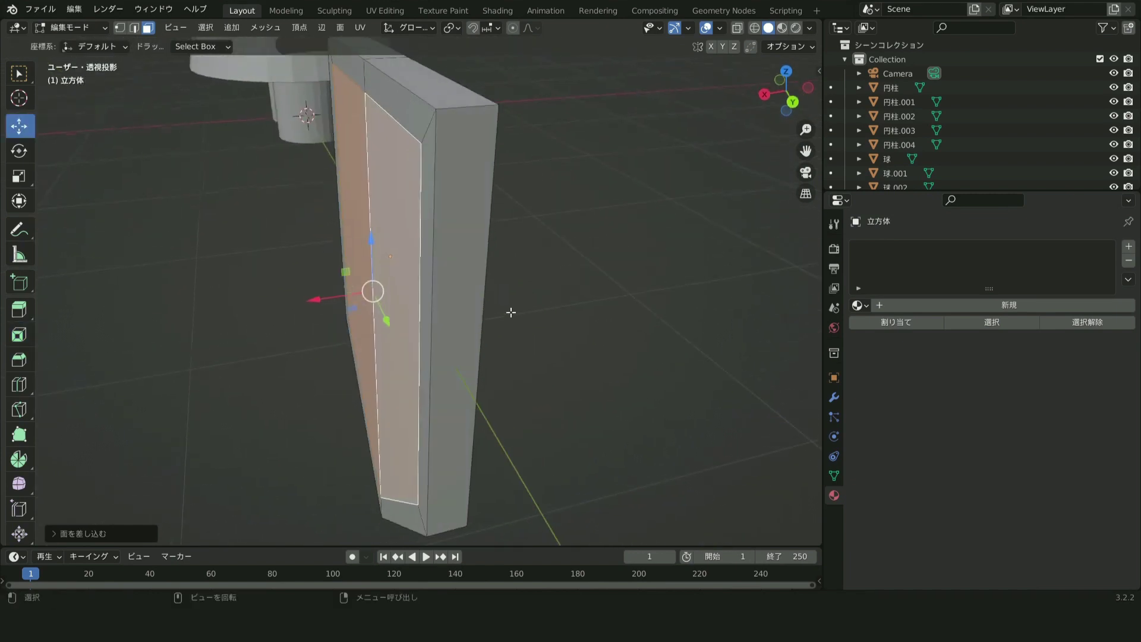
pyautogui.moveTo(431, 238); pyautogui.dragTo(426, 252, button='middle')
# Extrude the shield's inner face inward into a recess, then drag the plane's bottom middle down into a tip.
pyautogui.click(19, 309)
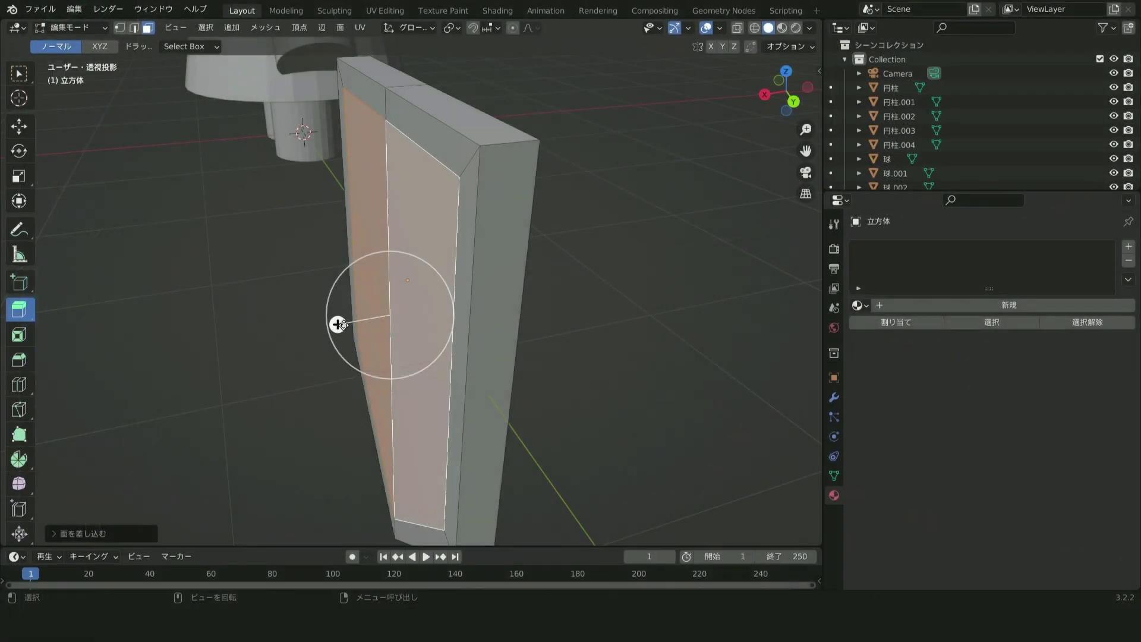
pyautogui.moveTo(339, 323); pyautogui.dragTo(362, 323)
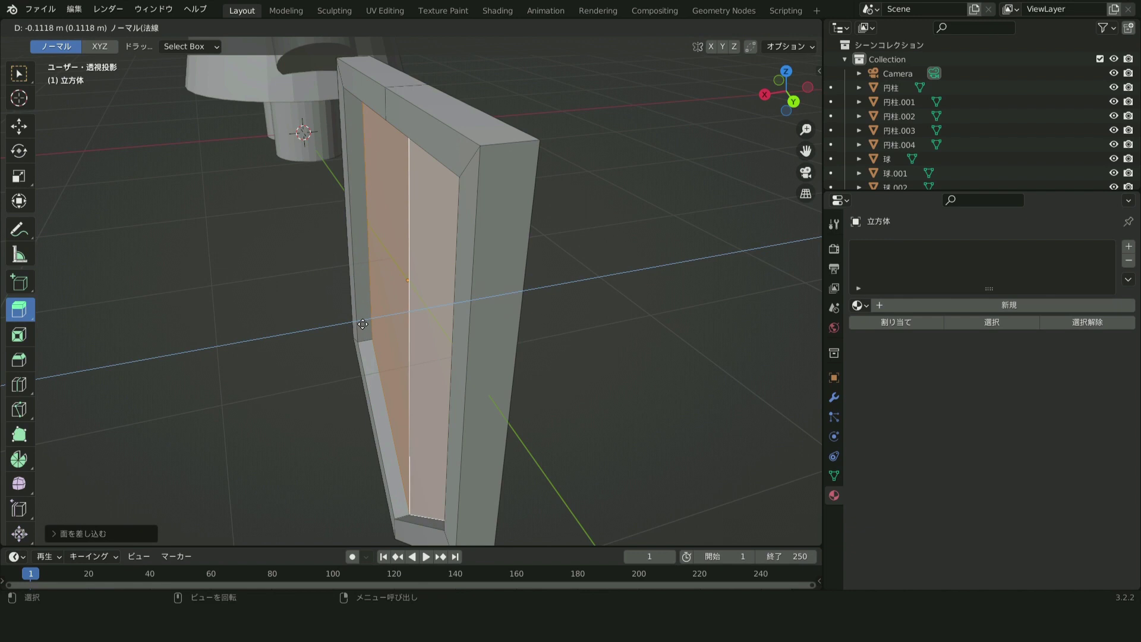
pyautogui.moveTo(359, 318); pyautogui.dragTo(732, 301, button='middle')
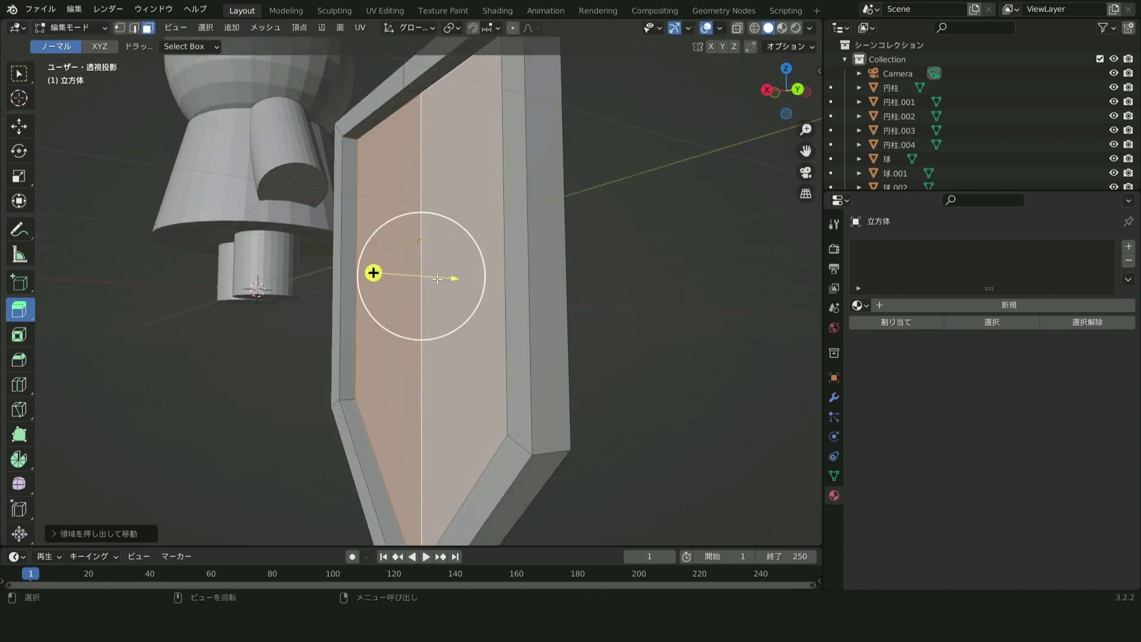
pyautogui.moveTo(355, 273)
pyautogui.mouseDown()
pyautogui.moveTo(472, 273)
pyautogui.moveTo(374, 274)
pyautogui.mouseUp()
pyautogui.moveTo(586, 285); pyautogui.dragTo(641, 351, button='middle')
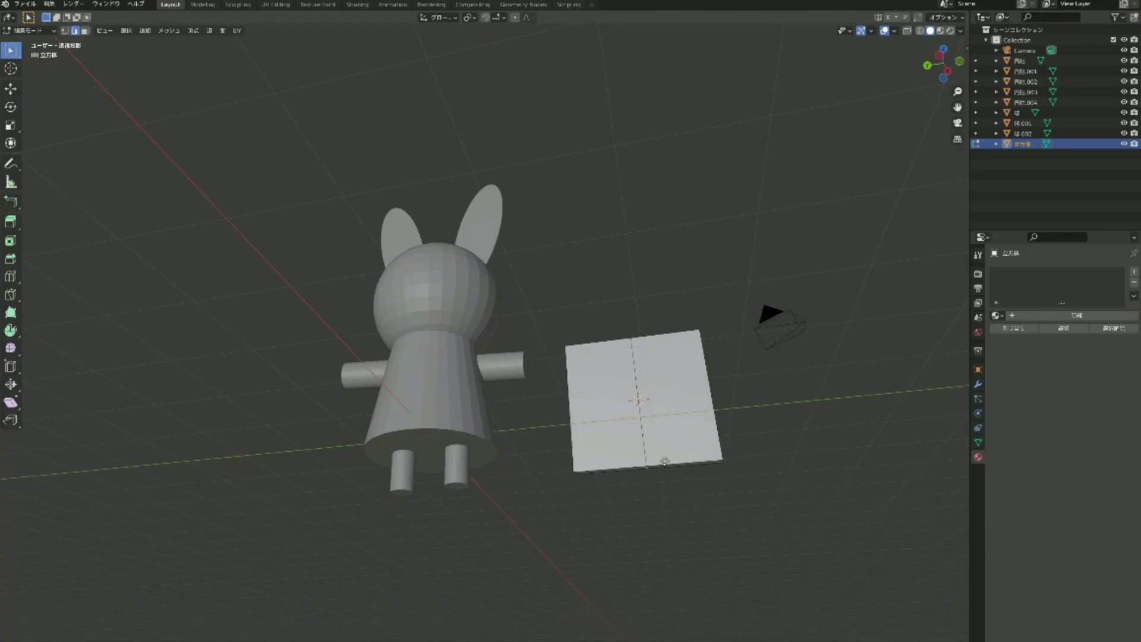
pyautogui.moveTo(665, 462)
pyautogui.mouseDown()
pyautogui.moveTo(675, 498)
pyautogui.moveTo(663, 515)
pyautogui.mouseUp()
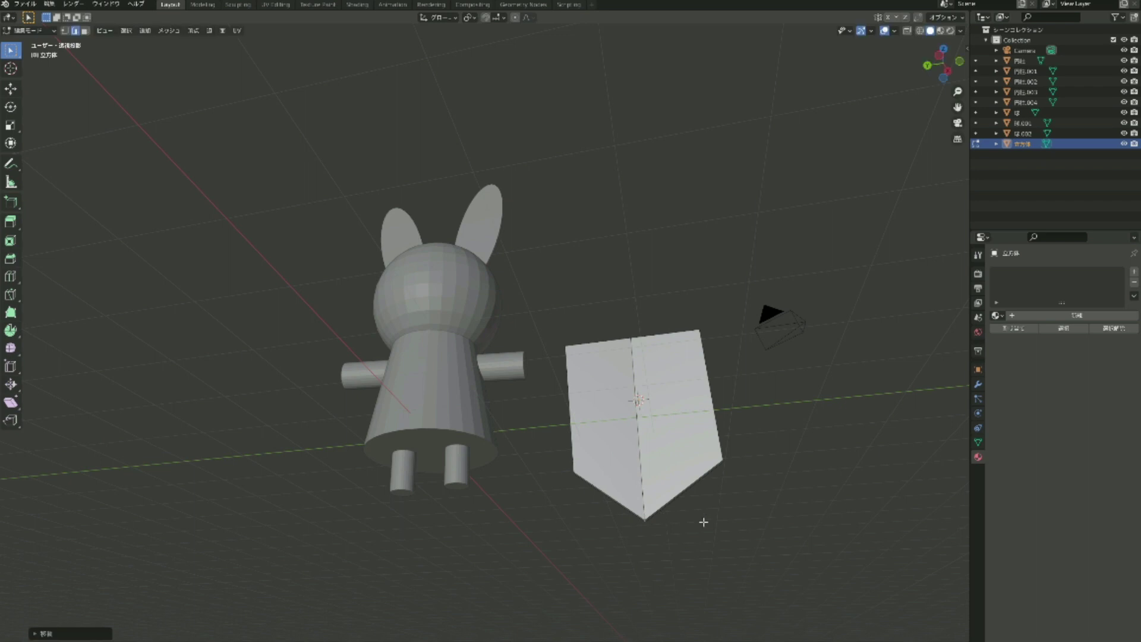
# Undo the last plane move, then in front view slide the shield along X and lower it along Z beside the bunny.
pyautogui.moveTo(703, 510); pyautogui.dragTo(655, 565, button='middle')
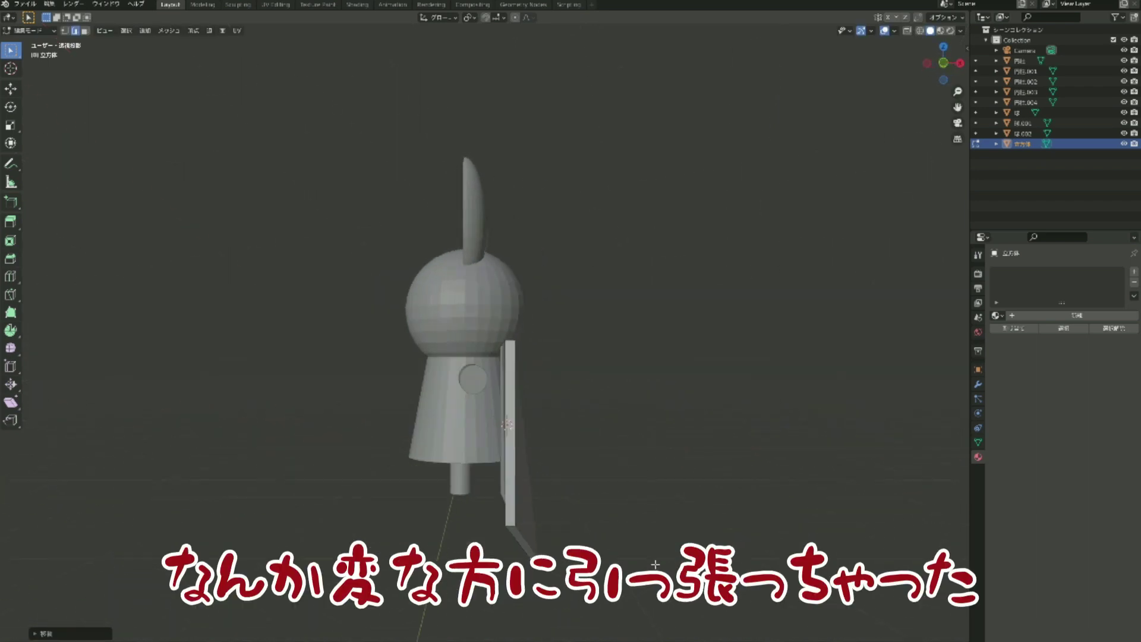
pyautogui.hotkey('ctrl', 'z')
pyautogui.moveTo(569, 561)
pyautogui.mouseDown(button='middle')
pyautogui.moveTo(593, 545)
pyautogui.moveTo(624, 558)
pyautogui.moveTo(589, 558)
pyautogui.mouseUp(button='middle')
pyautogui.press('KP_1')
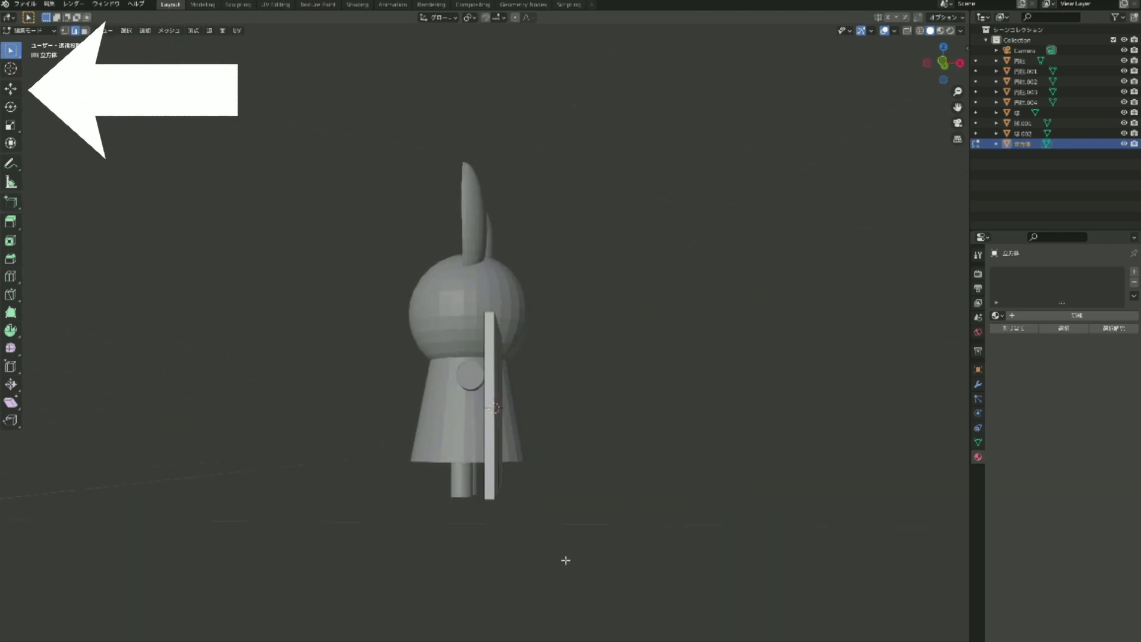
pyautogui.click(10, 88)
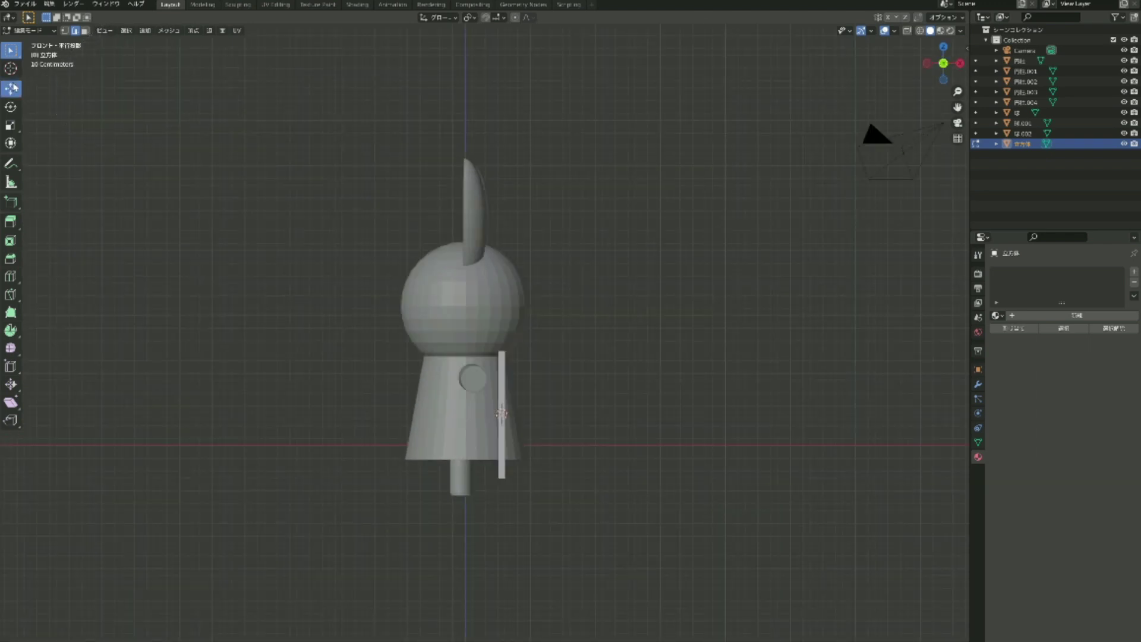
pyautogui.moveTo(545, 478); pyautogui.dragTo(560, 473)
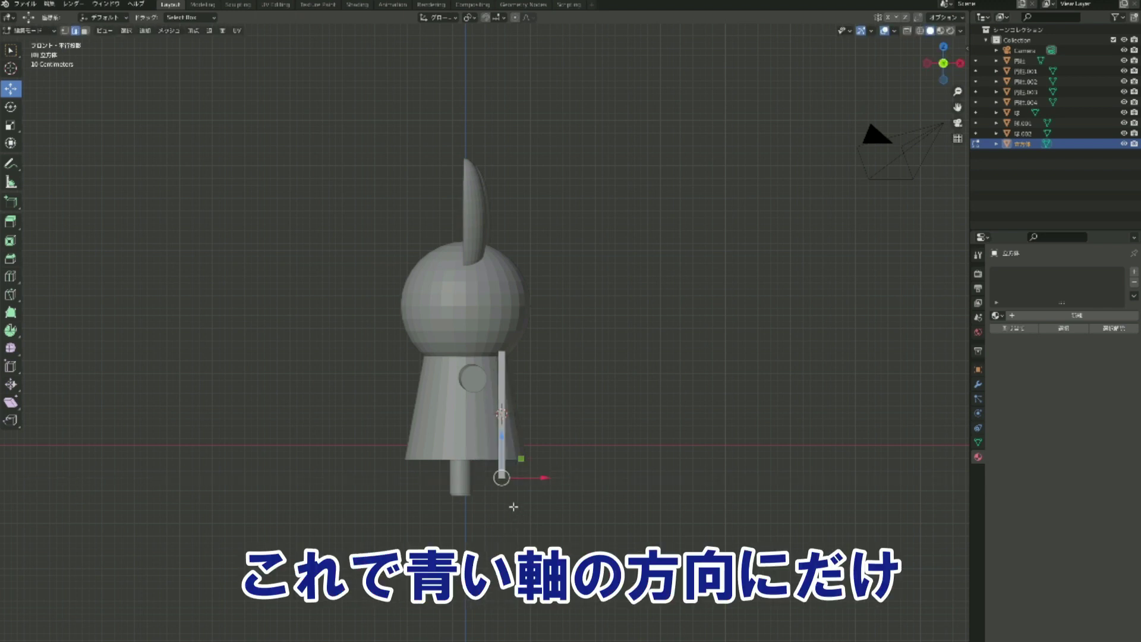
pyautogui.moveTo(503, 438); pyautogui.dragTo(501, 462)
pyautogui.moveTo(502, 470)
pyautogui.mouseDown(button='middle')
pyautogui.moveTo(509, 550)
pyautogui.moveTo(610, 531)
pyautogui.mouseUp(button='middle')
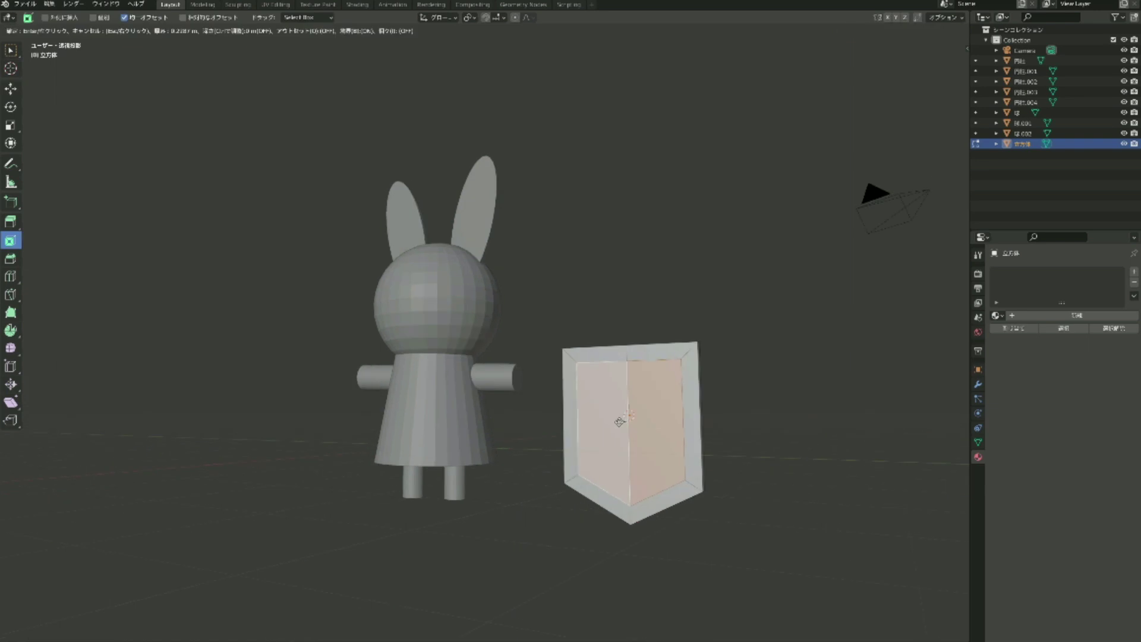
# Switch to the Extrude tool and level the view of the bunny and shield.
pyautogui.click(11, 221)
pyautogui.moveTo(654, 487)
pyautogui.mouseDown(button='middle')
pyautogui.moveTo(583, 490)
pyautogui.moveTo(706, 492)
pyautogui.moveTo(786, 449)
pyautogui.moveTo(606, 462)
pyautogui.moveTo(718, 517)
pyautogui.moveTo(617, 521)
pyautogui.moveTo(642, 507)
pyautogui.mouseUp(button='middle')
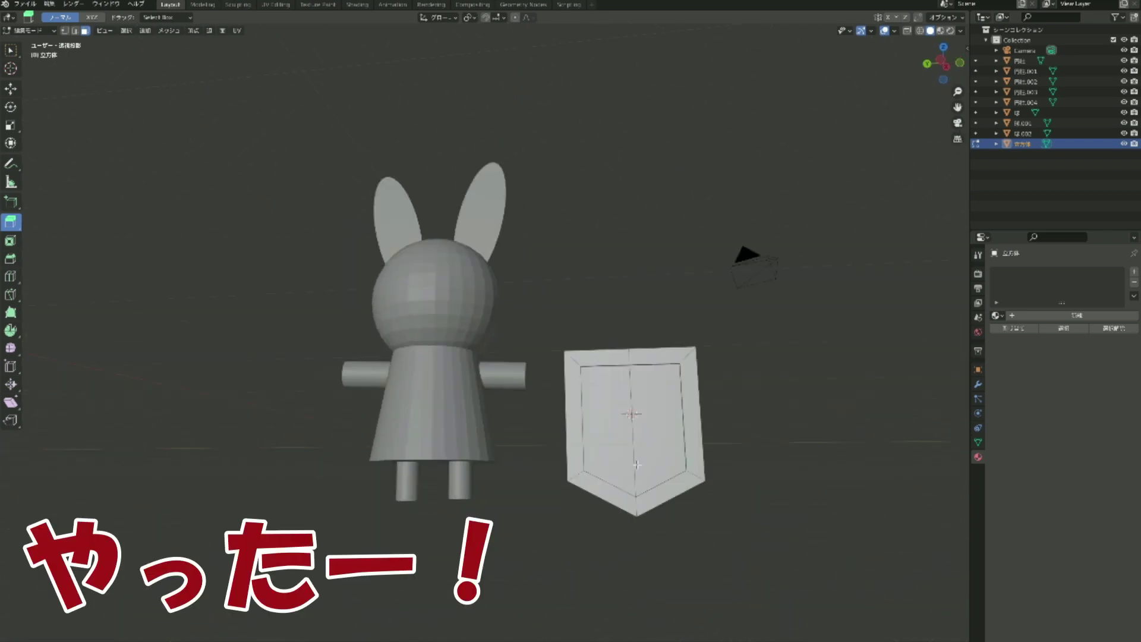
pyautogui.moveTo(789, 366); pyautogui.dragTo(783, 412, button='middle')
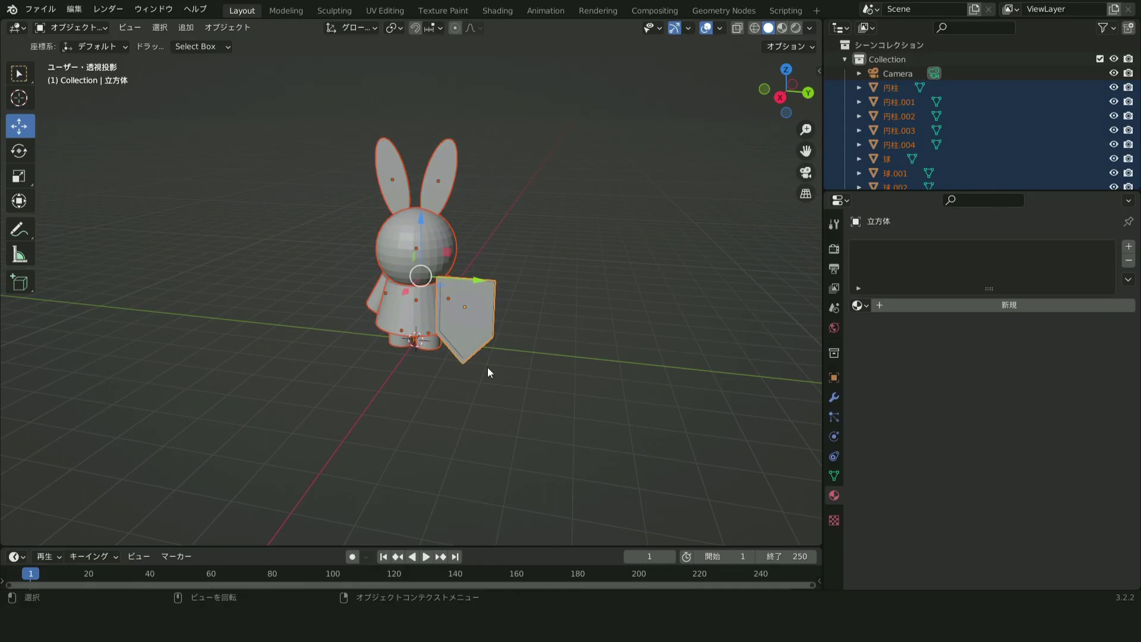
# Hide the bunny and shield with H and add a new mesh cube to the empty grid.
pyautogui.press('h')
pyautogui.moveTo(562, 335)
pyautogui.mouseDown(button='middle')
pyautogui.moveTo(550, 255)
pyautogui.moveTo(541, 293)
pyautogui.moveTo(551, 356)
pyautogui.moveTo(541, 356)
pyautogui.mouseUp(button='middle')
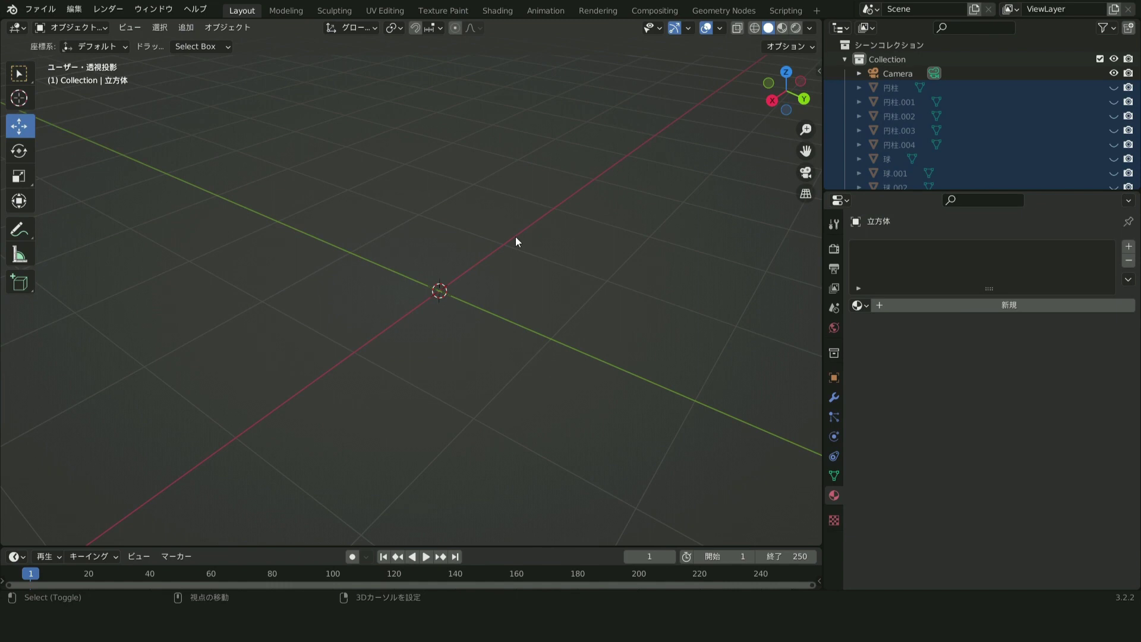
pyautogui.hotkey('shift', 'a')
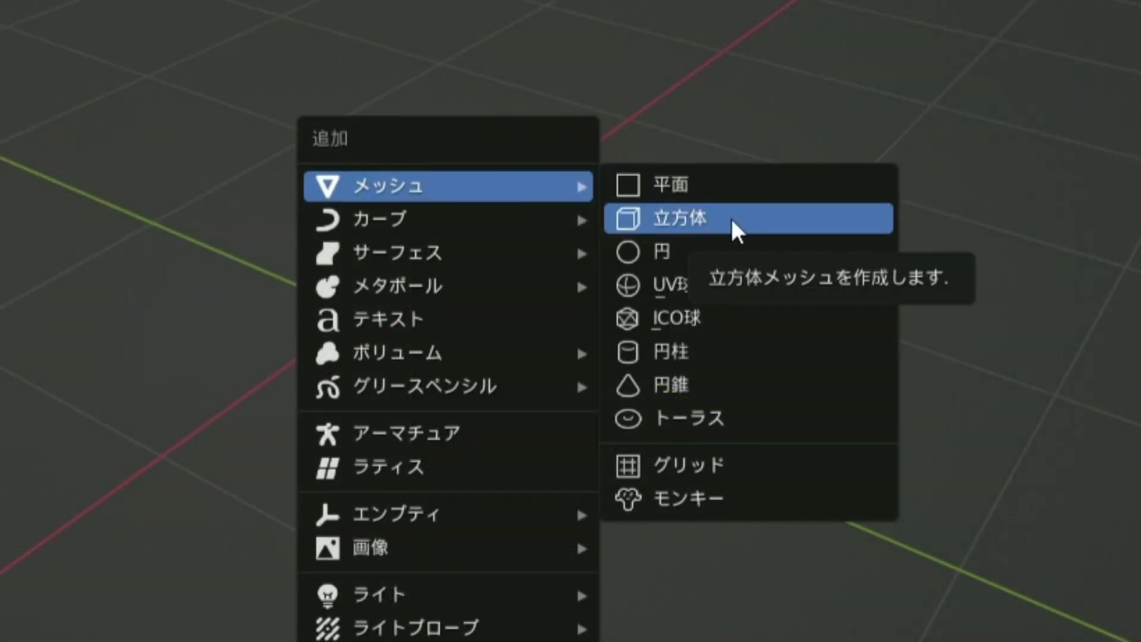
pyautogui.click(732, 222)
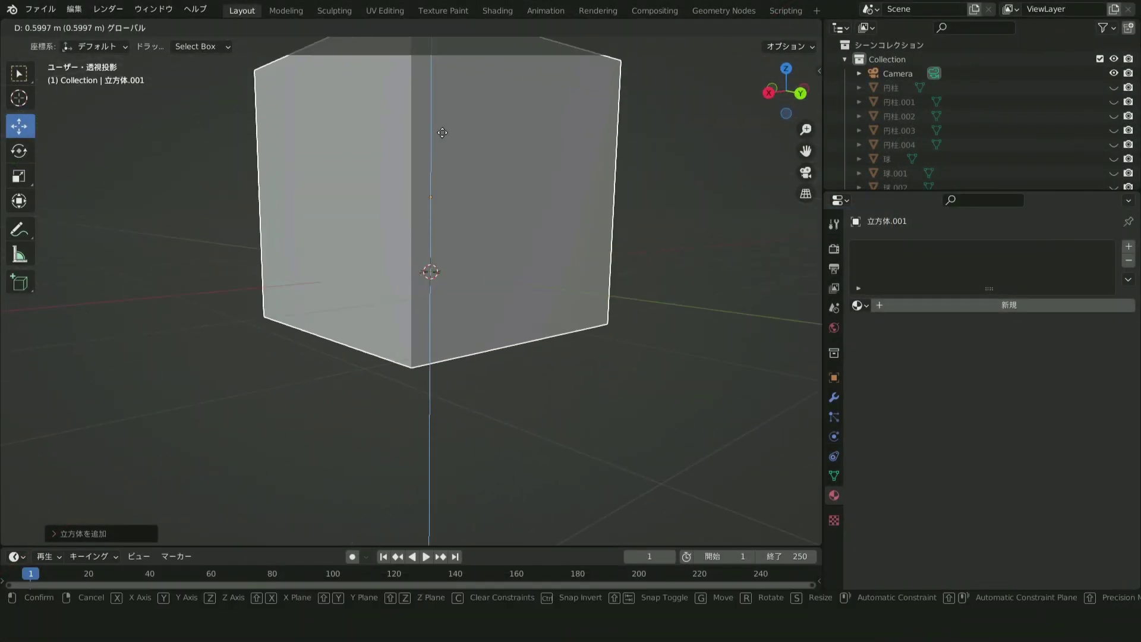
# Raise the new cube, then lower its top face in Edit Mode to flatten it.
pyautogui.moveTo(439, 224); pyautogui.dragTo(555, 215)
pyautogui.scroll(-3, 556, 215)
pyautogui.moveTo(556, 238); pyautogui.dragTo(558, 297, button='middle')
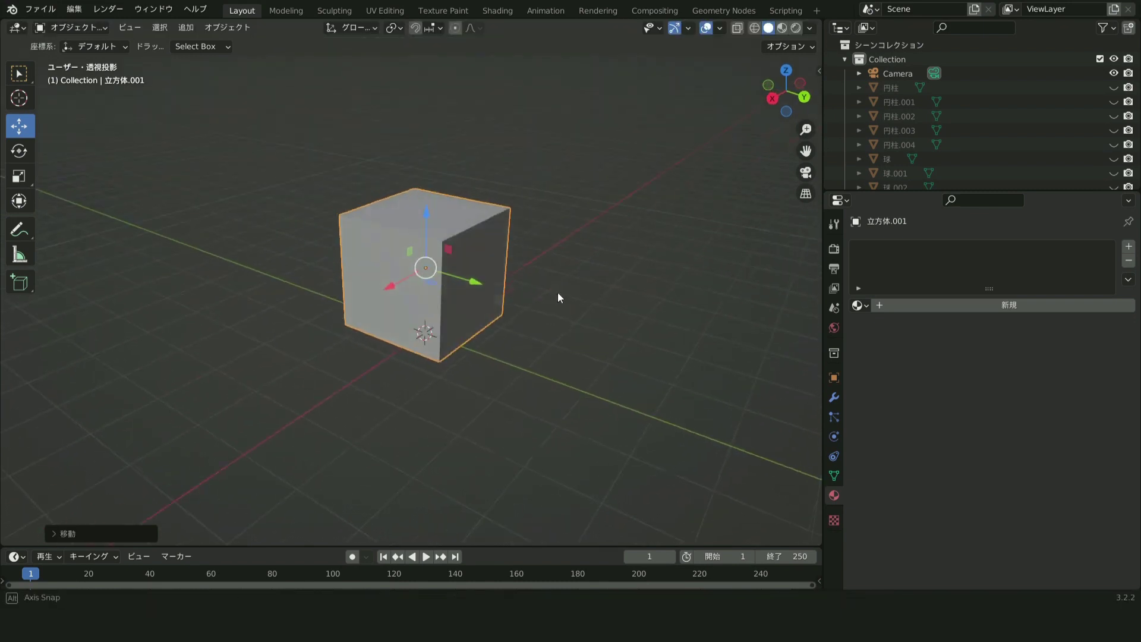
pyautogui.press('Tab')
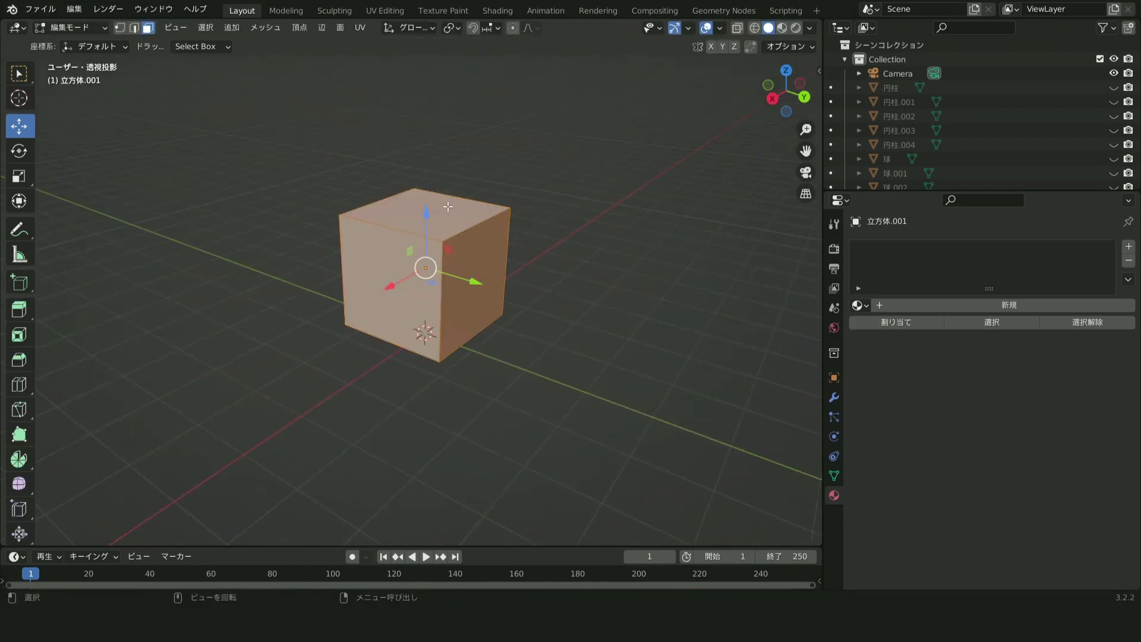
pyautogui.click(447, 206)
pyautogui.moveTo(427, 156); pyautogui.dragTo(536, 289)
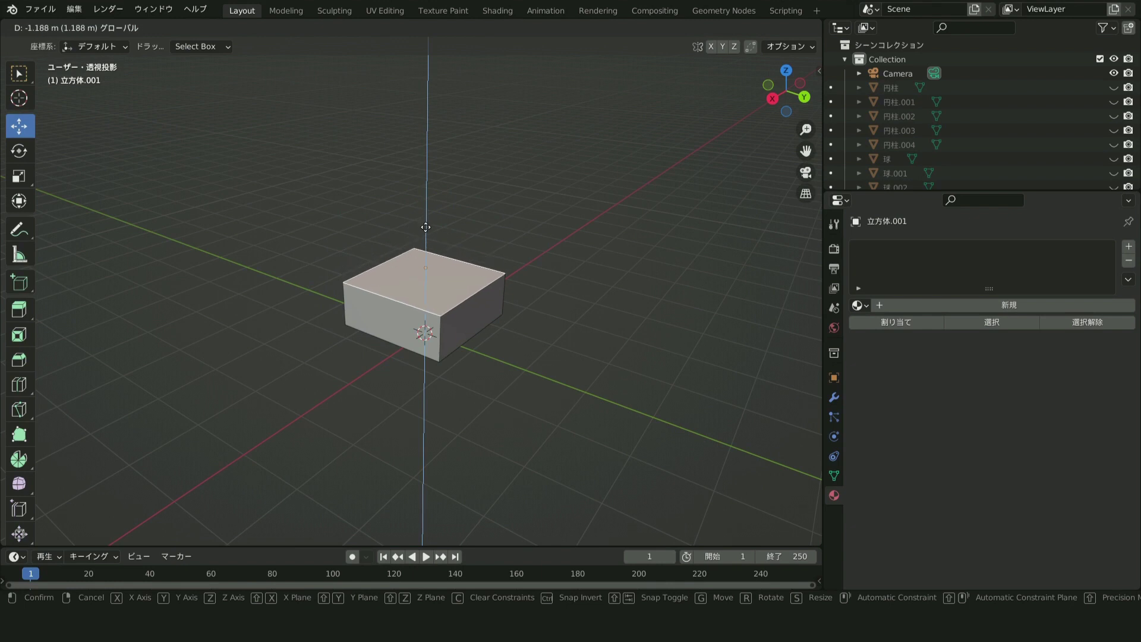
# Narrow the flattened slab along the Y axis with the Scale tool and clear the face selection.
pyautogui.click(18, 176)
pyautogui.moveTo(178, 297); pyautogui.dragTo(357, 297, button='middle')
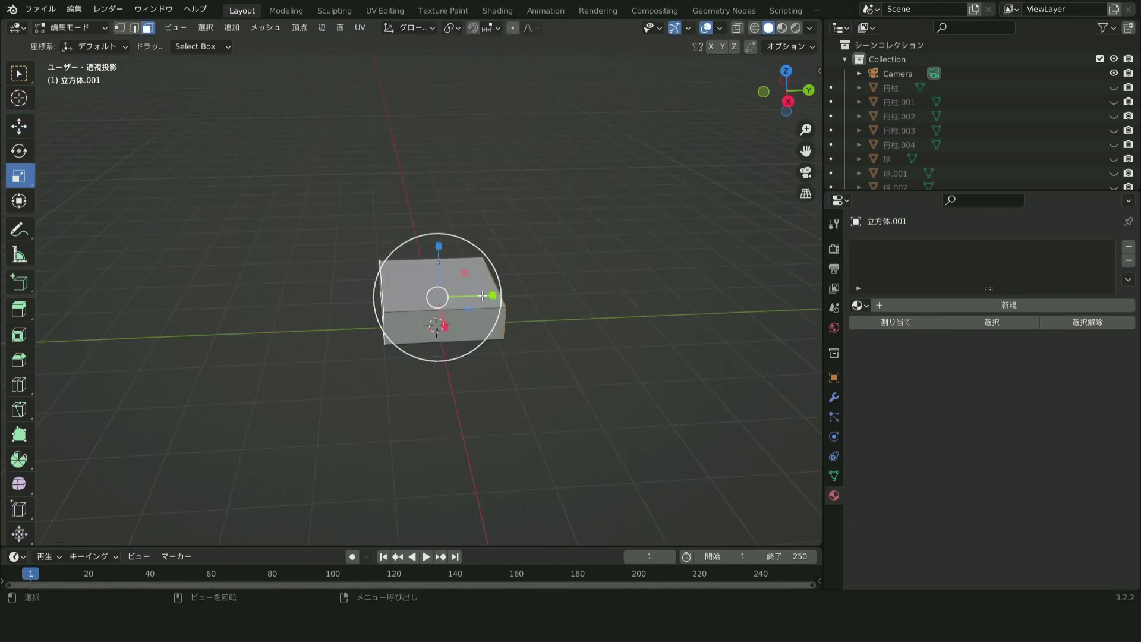
pyautogui.moveTo(490, 295); pyautogui.dragTo(535, 295)
pyautogui.moveTo(535, 295); pyautogui.dragTo(354, 186, button='middle')
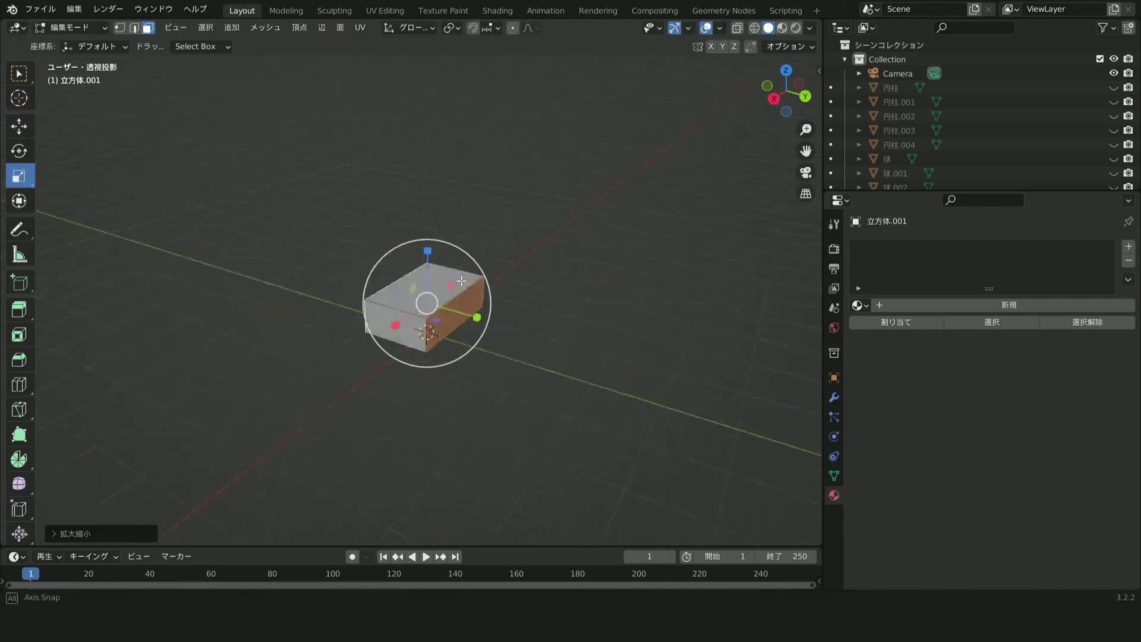
pyautogui.scroll(4, 353, 186)
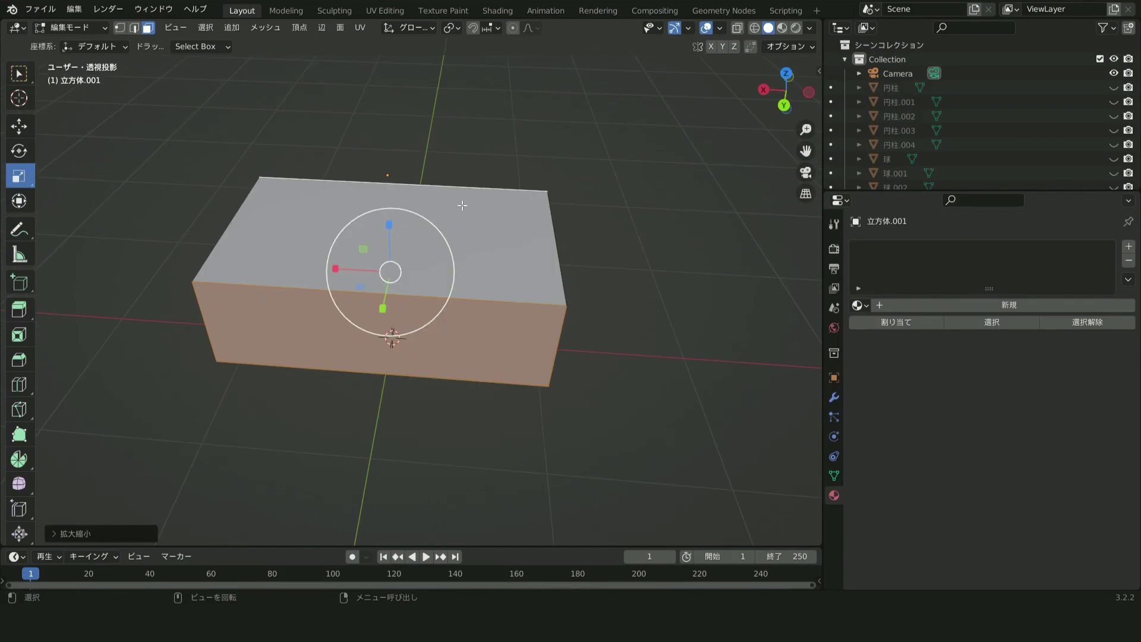
pyautogui.moveTo(487, 267); pyautogui.dragTo(339, 229, button='middle')
pyautogui.hotkey('alt', 'a')
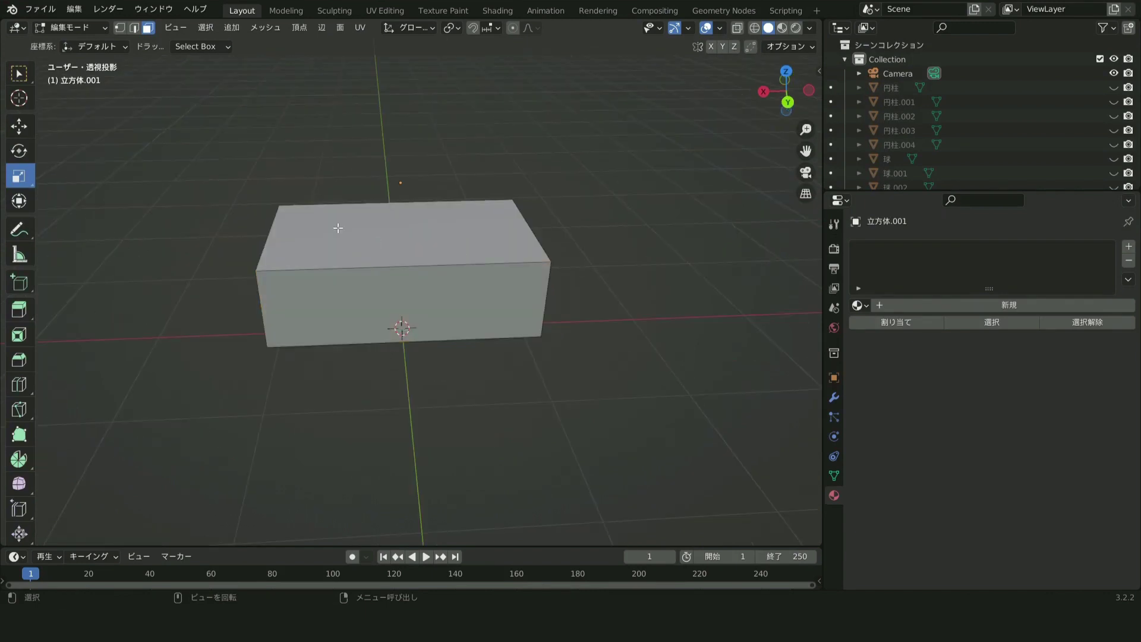
# Add a loop cut across the box and set Number of Cuts to 2.
pyautogui.click(25, 388)
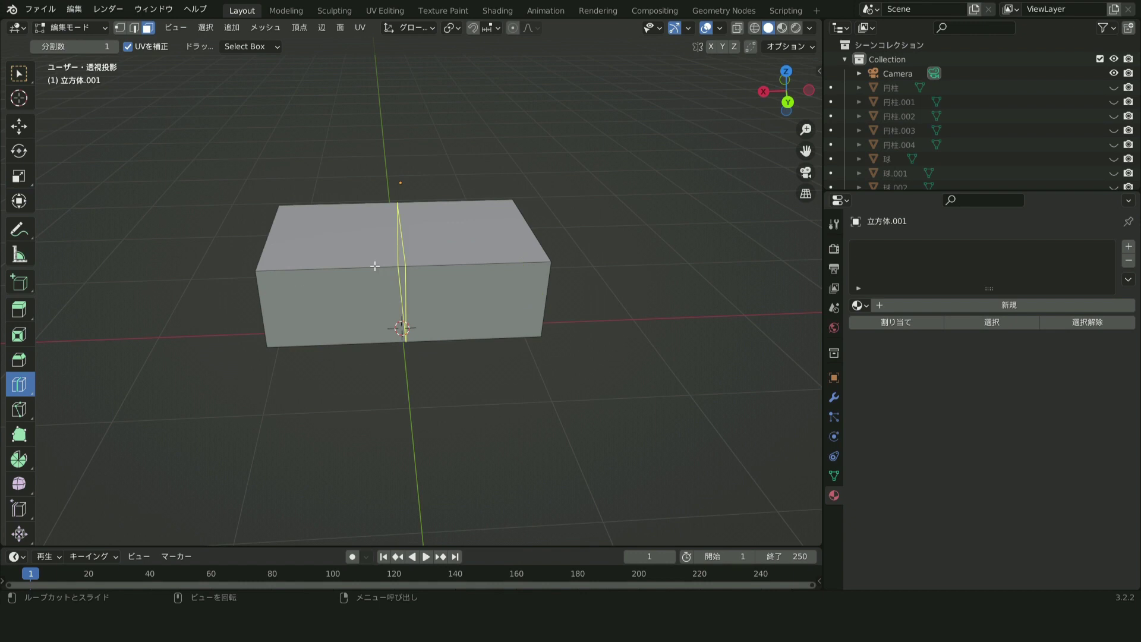
pyautogui.click(373, 267)
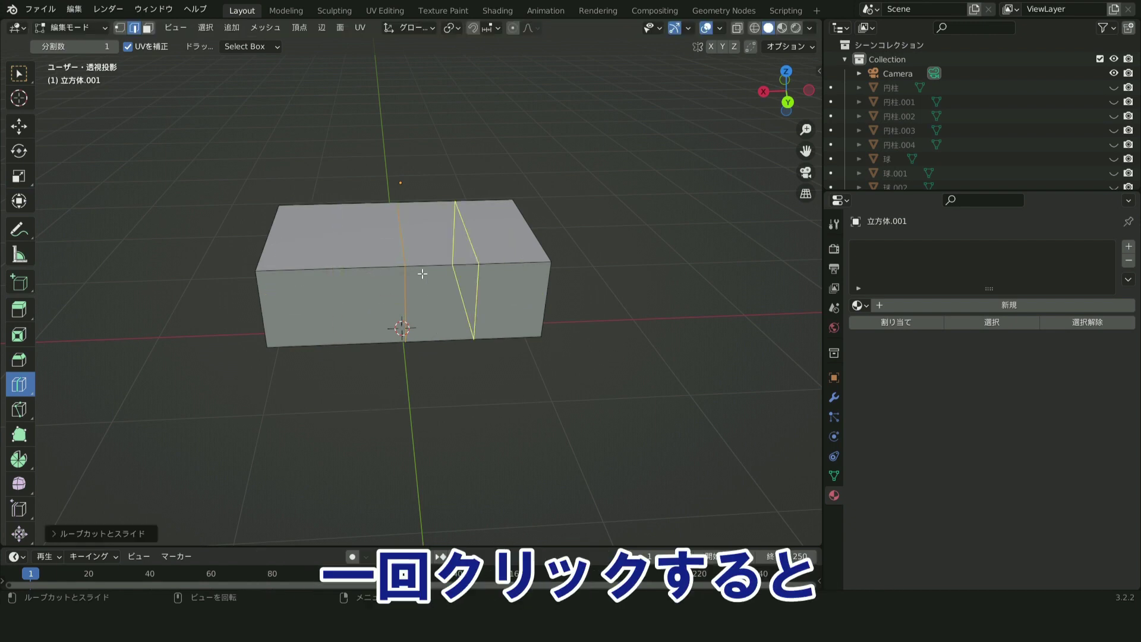
pyautogui.click(103, 533)
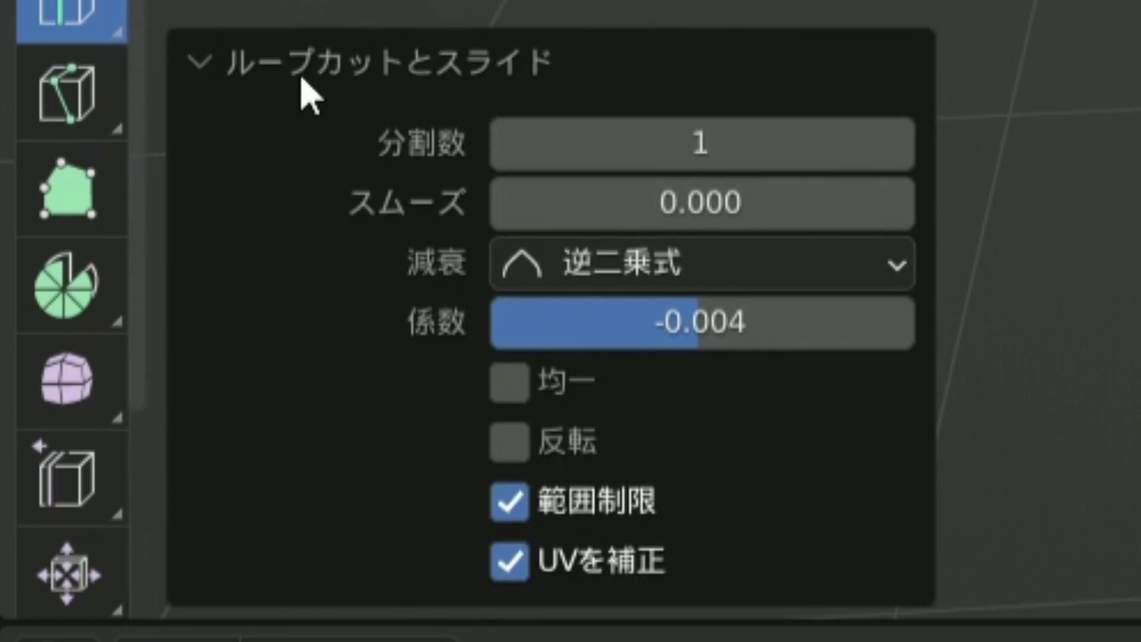
pyautogui.click(301, 78)
pyautogui.click(343, 579)
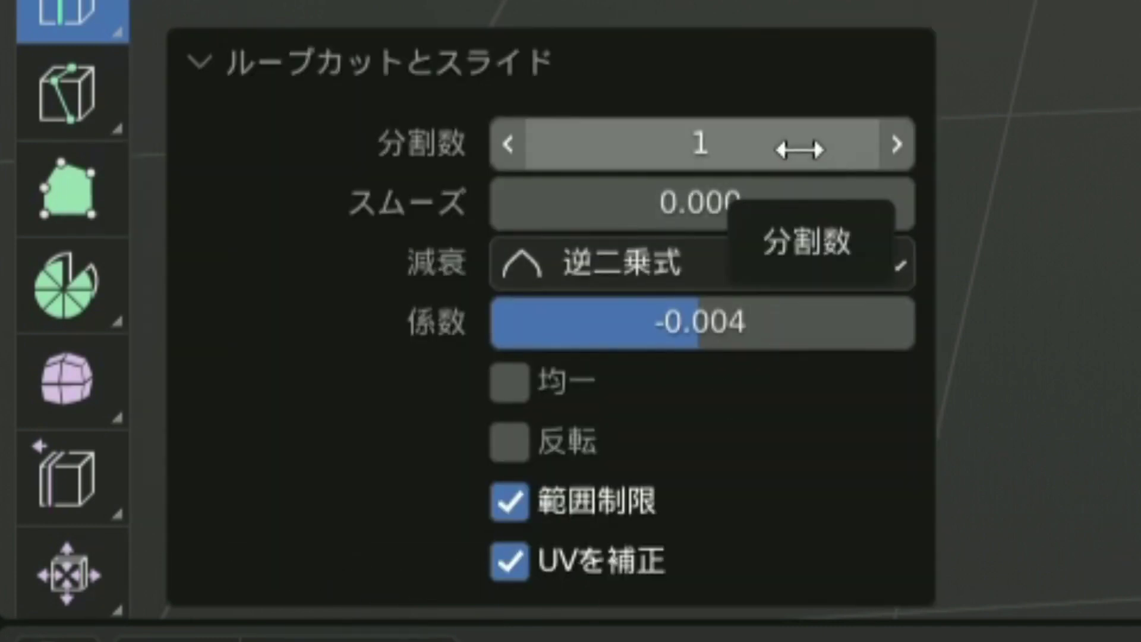
pyautogui.click(802, 149)
pyautogui.write('2')
pyautogui.press('Return')
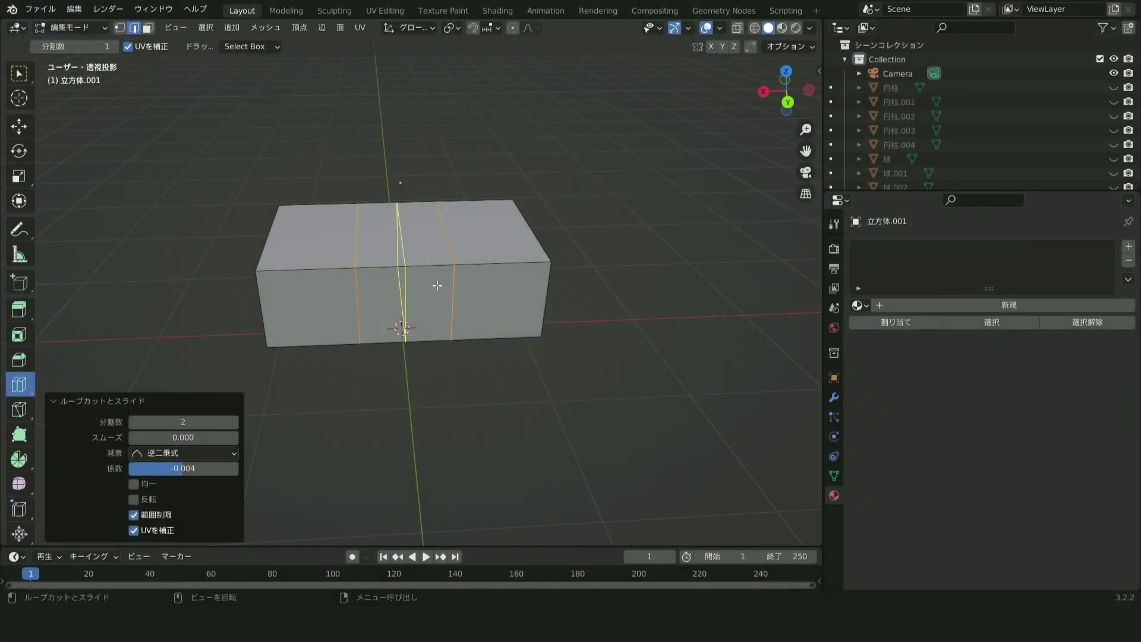
# Re-enter 2 as the number of cuts to commit the two evenly spaced loop cuts.
pyautogui.moveTo(440, 275)
pyautogui.mouseDown(button='middle')
pyautogui.moveTo(510, 363)
pyautogui.moveTo(525, 359)
pyautogui.mouseUp(button='middle')
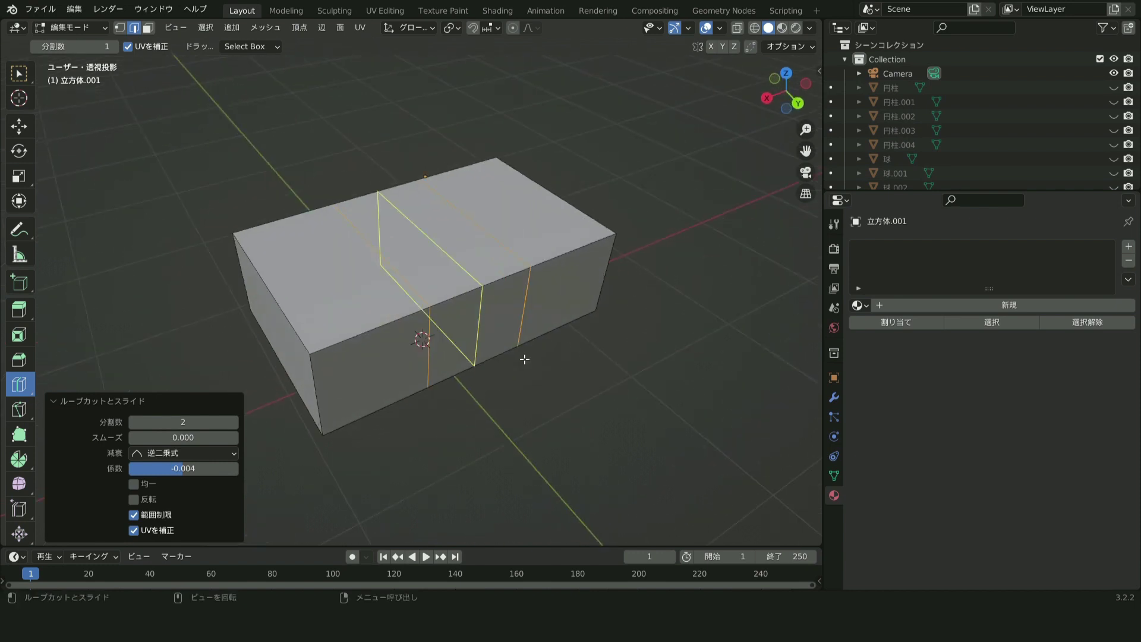
pyautogui.moveTo(220, 421)
pyautogui.mouseDown()
pyautogui.moveTo(279, 421)
pyautogui.moveTo(208, 423)
pyautogui.mouseUp()
pyautogui.click(207, 423)
pyautogui.press('Return')
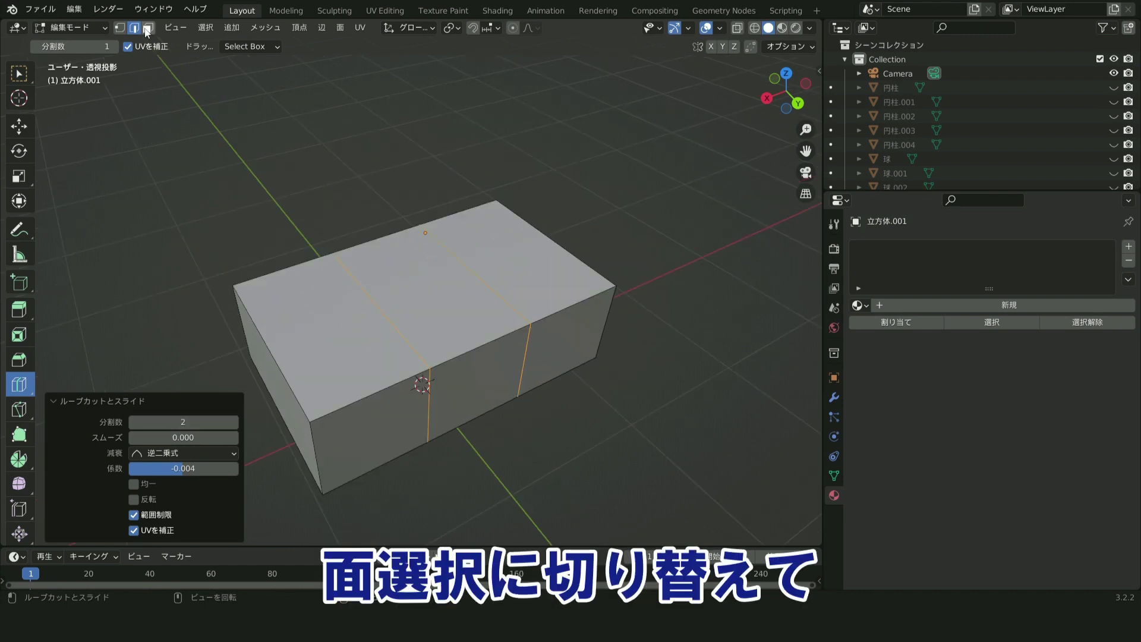
pyautogui.click(148, 28)
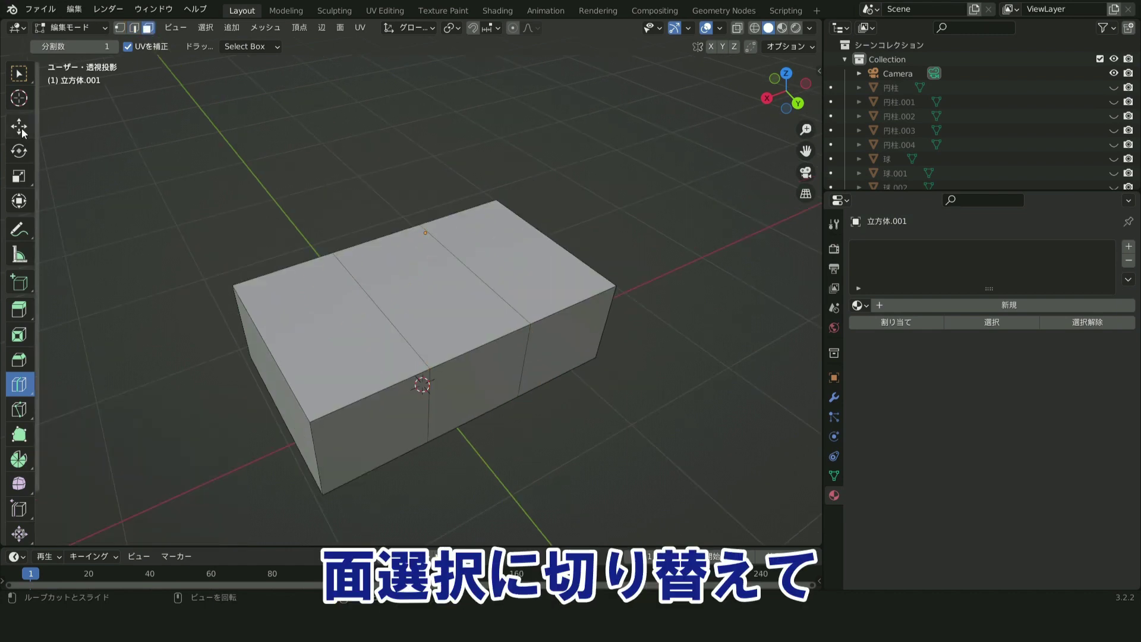
# Extrude the middle section's top face upward into a raised cabin.
pyautogui.click(21, 128)
pyautogui.click(409, 290)
pyautogui.moveTo(637, 375)
pyautogui.mouseDown(button='middle')
pyautogui.moveTo(619, 318)
pyautogui.moveTo(618, 375)
pyautogui.mouseUp(button='middle')
pyautogui.click(19, 309)
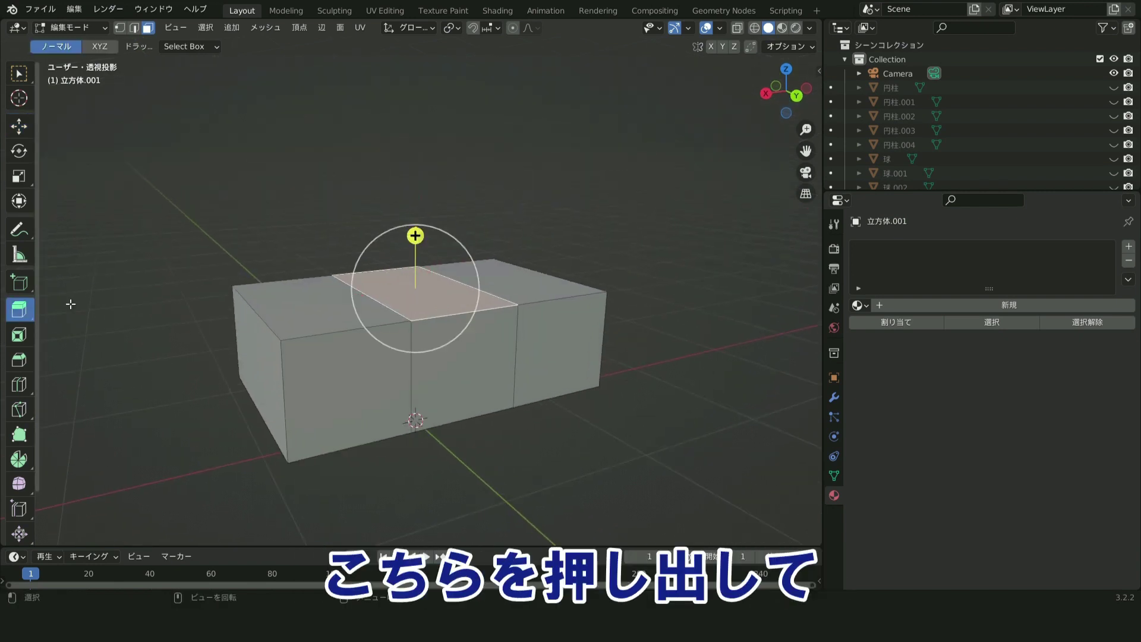
pyautogui.moveTo(421, 239); pyautogui.dragTo(446, 130)
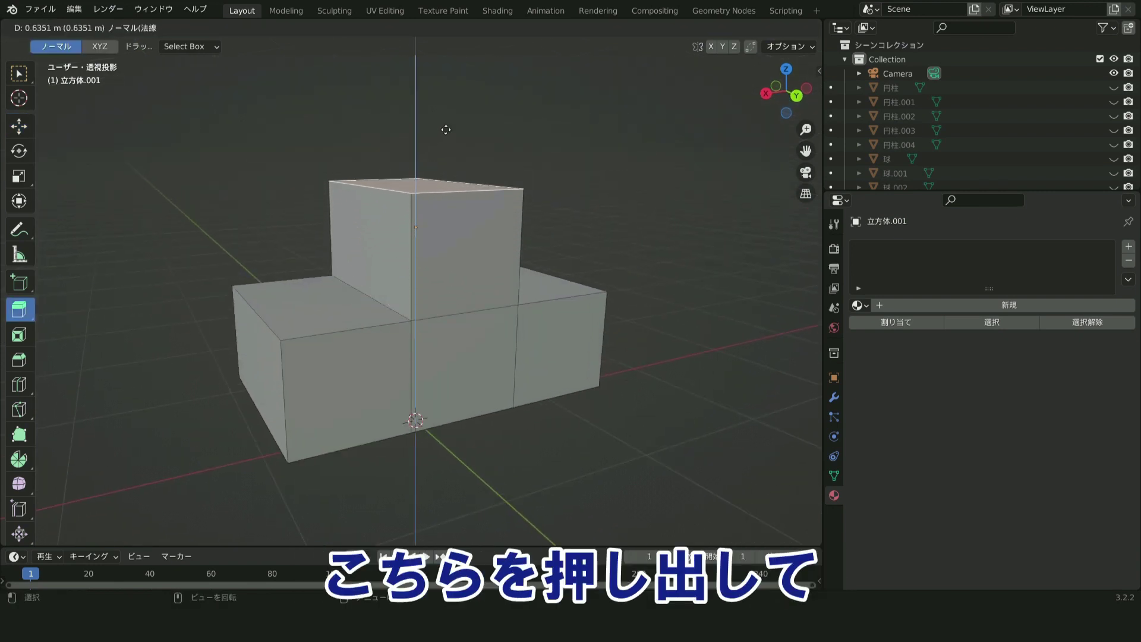
pyautogui.click(19, 126)
# Narrow the cabin's top face along the Y axis with the Scale tool.
pyautogui.moveTo(183, 178)
pyautogui.mouseDown(button='middle')
pyautogui.moveTo(242, 204)
pyautogui.moveTo(95, 218)
pyautogui.mouseUp(button='middle')
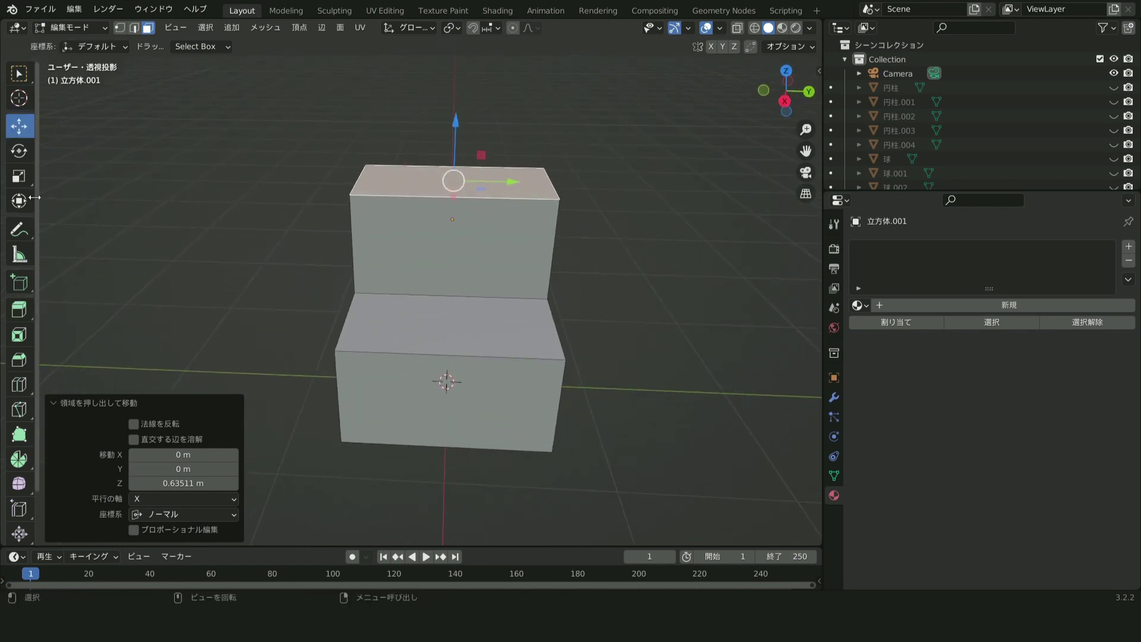
pyautogui.click(19, 176)
pyautogui.moveTo(511, 181); pyautogui.dragTo(490, 180)
pyautogui.press('y')
pyautogui.click(510, 183)
pyautogui.moveTo(509, 183)
pyautogui.mouseDown(button='middle')
pyautogui.moveTo(512, 193)
pyautogui.moveTo(401, 223)
pyautogui.mouseUp(button='middle')
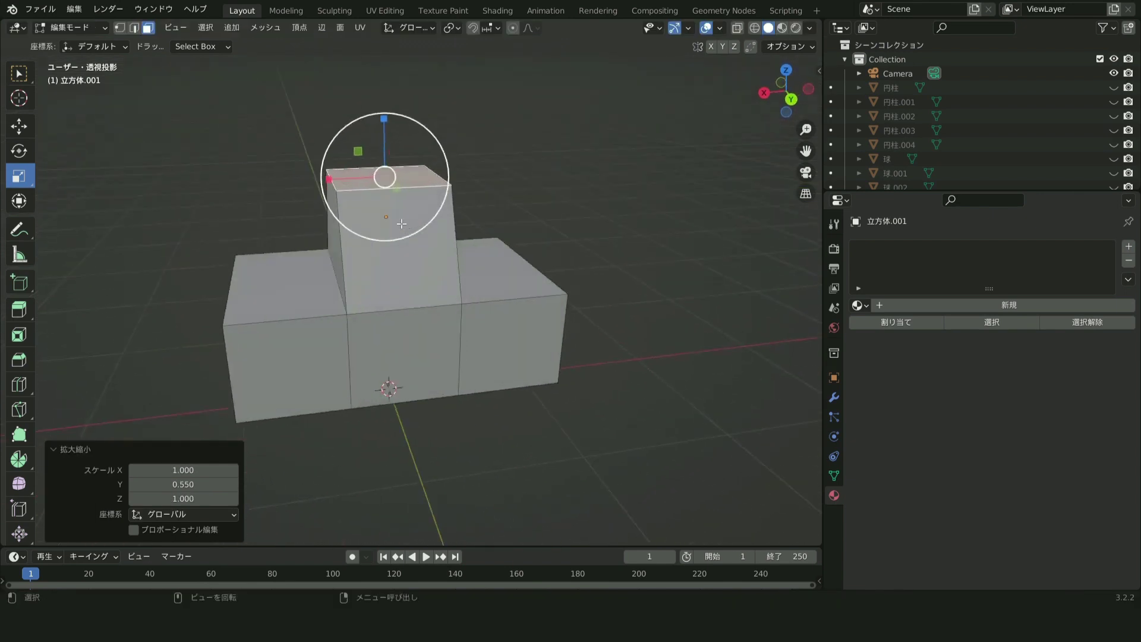
# Slide the cabin's top edge along X into a symmetric trapezoid and return to Object Mode.
pyautogui.click(19, 126)
pyautogui.moveTo(333, 262); pyautogui.dragTo(319, 265)
pyautogui.moveTo(319, 265); pyautogui.dragTo(354, 248, button='middle')
pyautogui.click(491, 251)
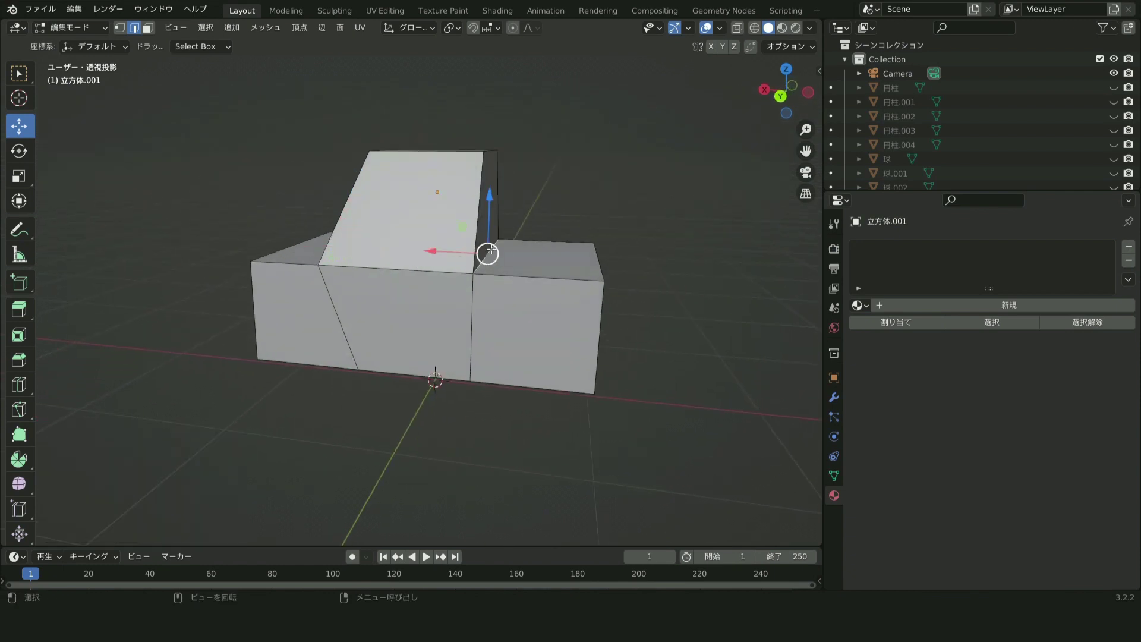
pyautogui.moveTo(440, 252); pyautogui.dragTo(485, 250)
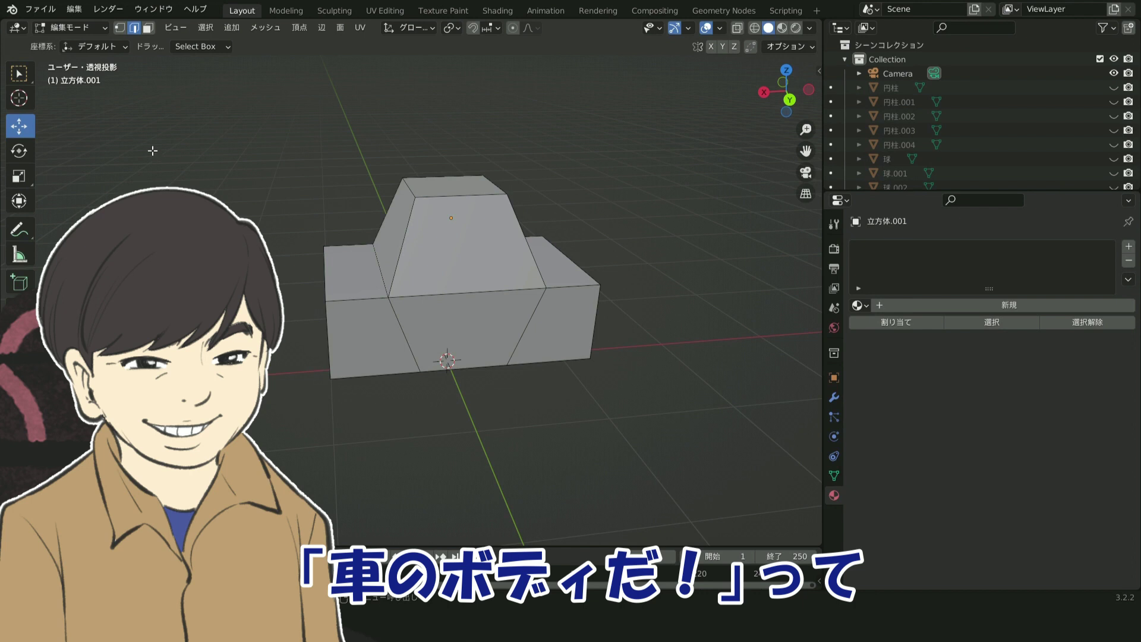
pyautogui.click(99, 30)
# Add a cylinder and rotate it -90° on X so it stands upright.
pyautogui.click(94, 41)
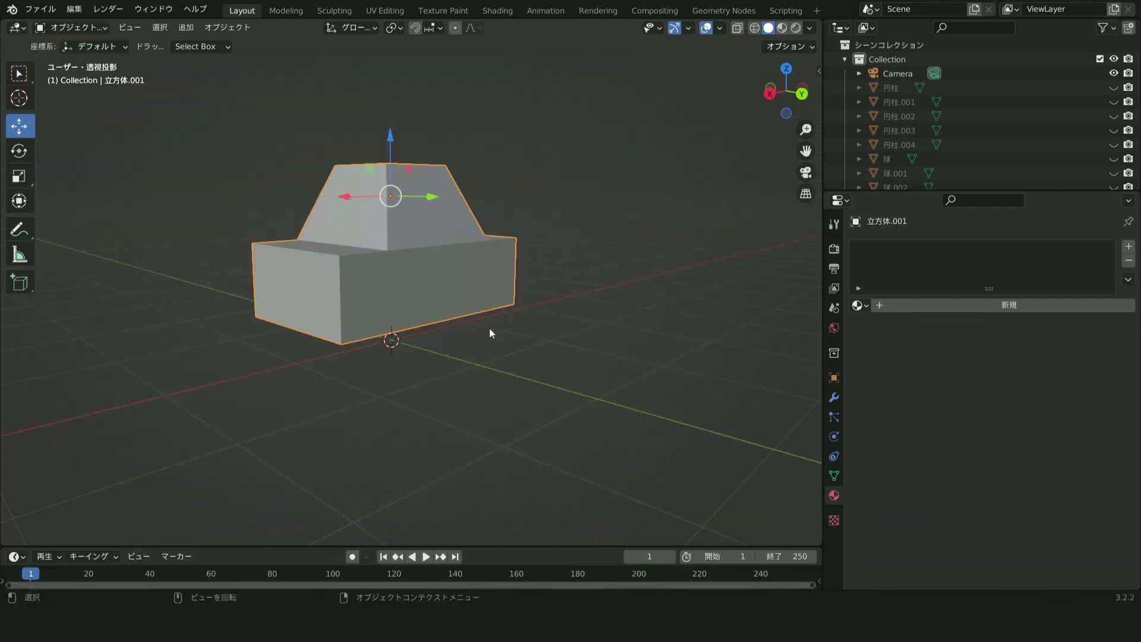
pyautogui.hotkey('shift', 'a')
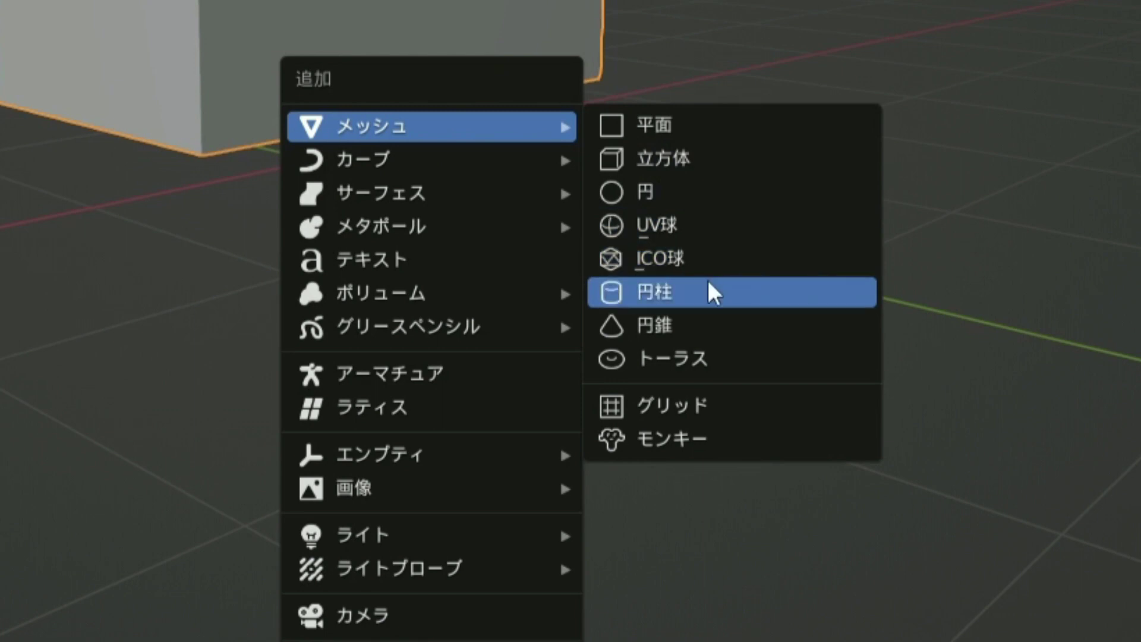
pyautogui.click(709, 288)
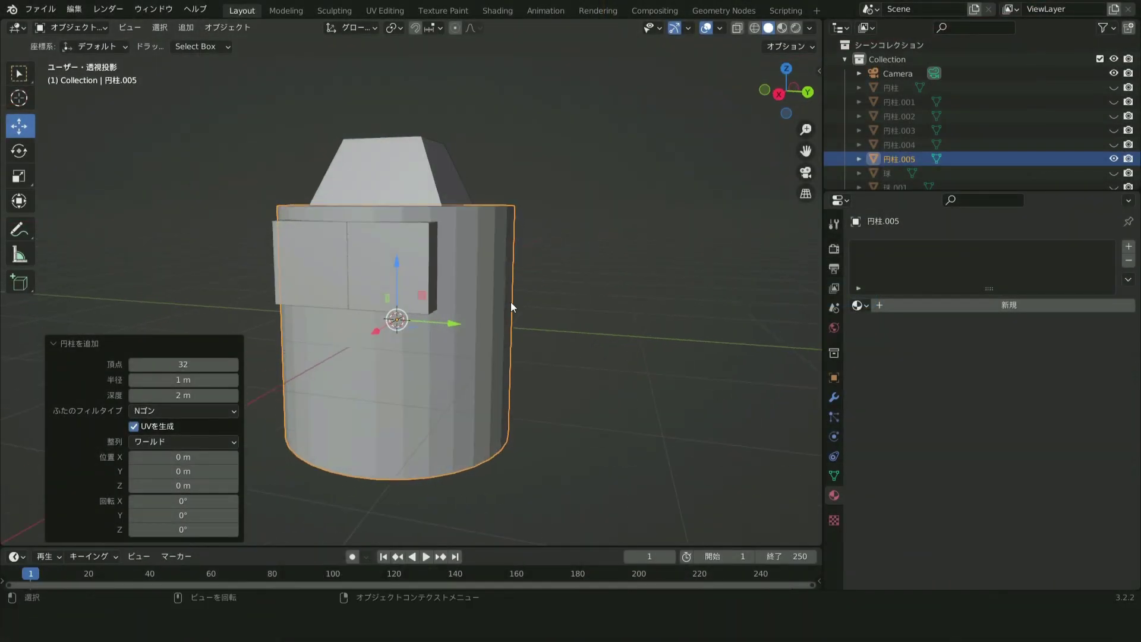
pyautogui.press('KP_3')
pyautogui.click(19, 151)
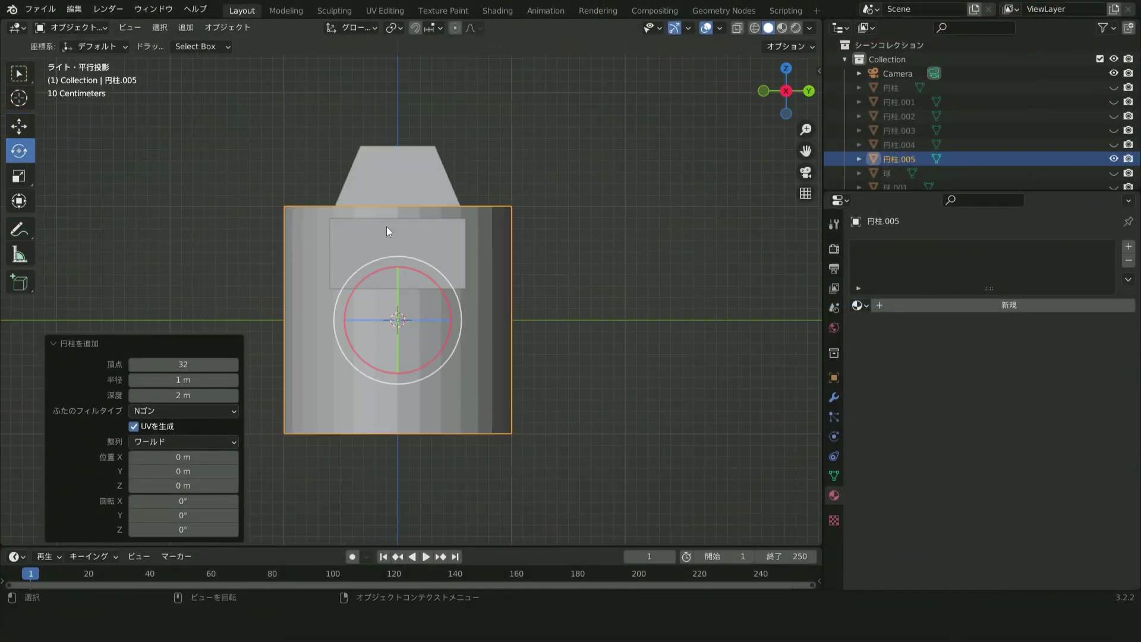
pyautogui.moveTo(422, 274); pyautogui.dragTo(446, 334)
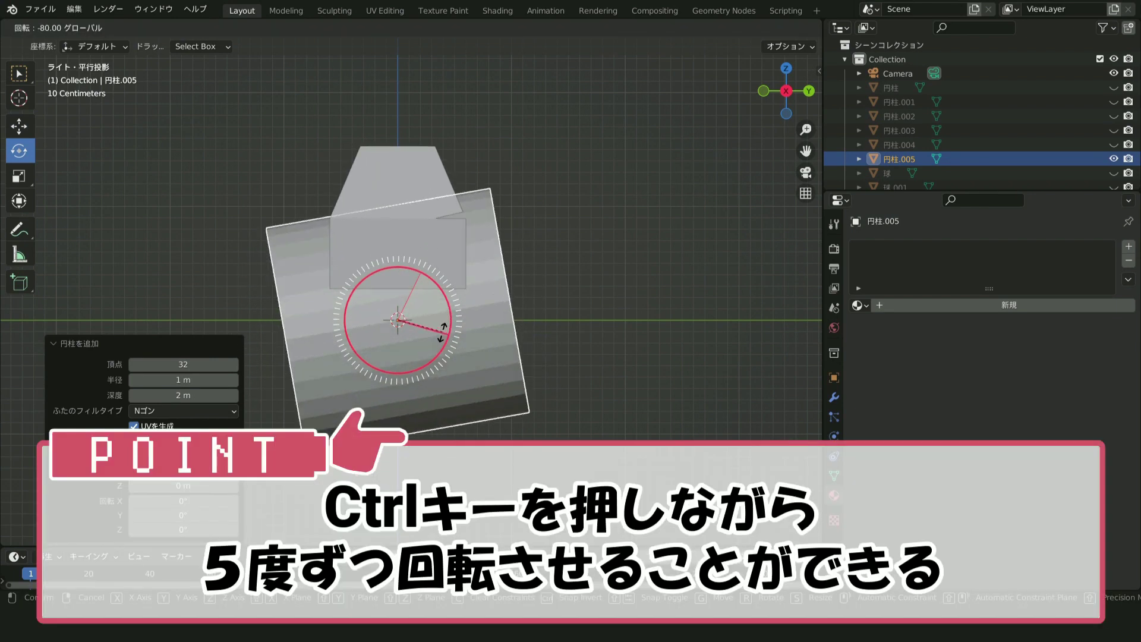
pyautogui.moveTo(446, 334); pyautogui.dragTo(443, 337)
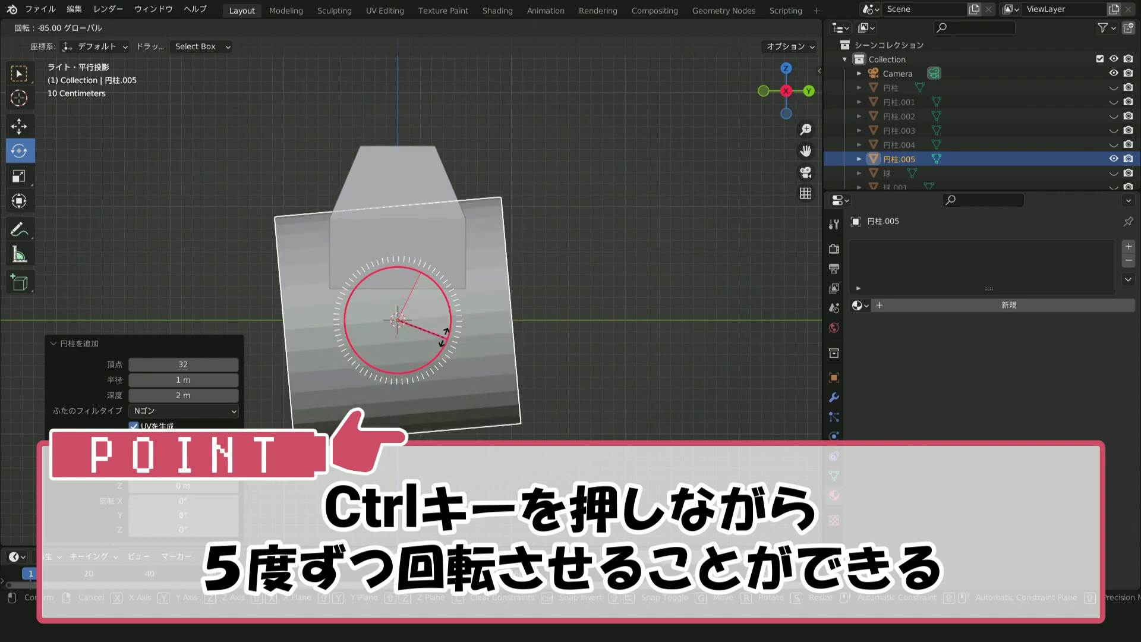
pyautogui.moveTo(444, 337)
pyautogui.mouseDown()
pyautogui.moveTo(457, 331)
pyautogui.moveTo(451, 341)
pyautogui.mouseUp()
pyautogui.moveTo(497, 348)
pyautogui.mouseDown(button='middle')
pyautogui.moveTo(578, 334)
pyautogui.moveTo(573, 354)
pyautogui.moveTo(529, 347)
pyautogui.mouseUp(button='middle')
# Shrink the cylinder to wheel size and move it beside the car body.
pyautogui.click(18, 176)
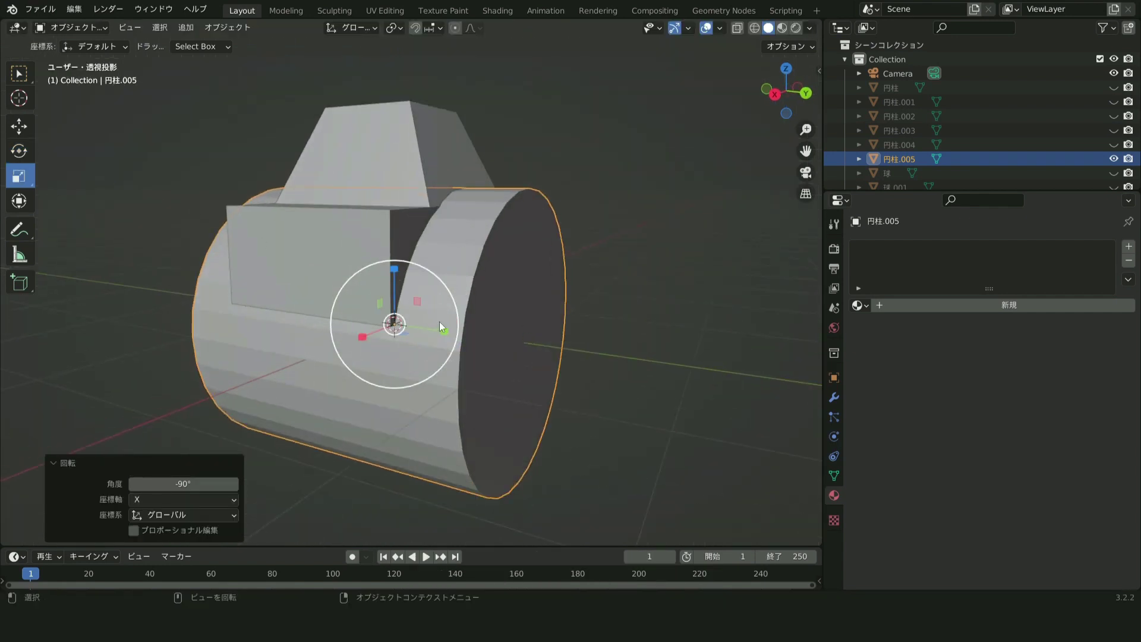
pyautogui.press('s')
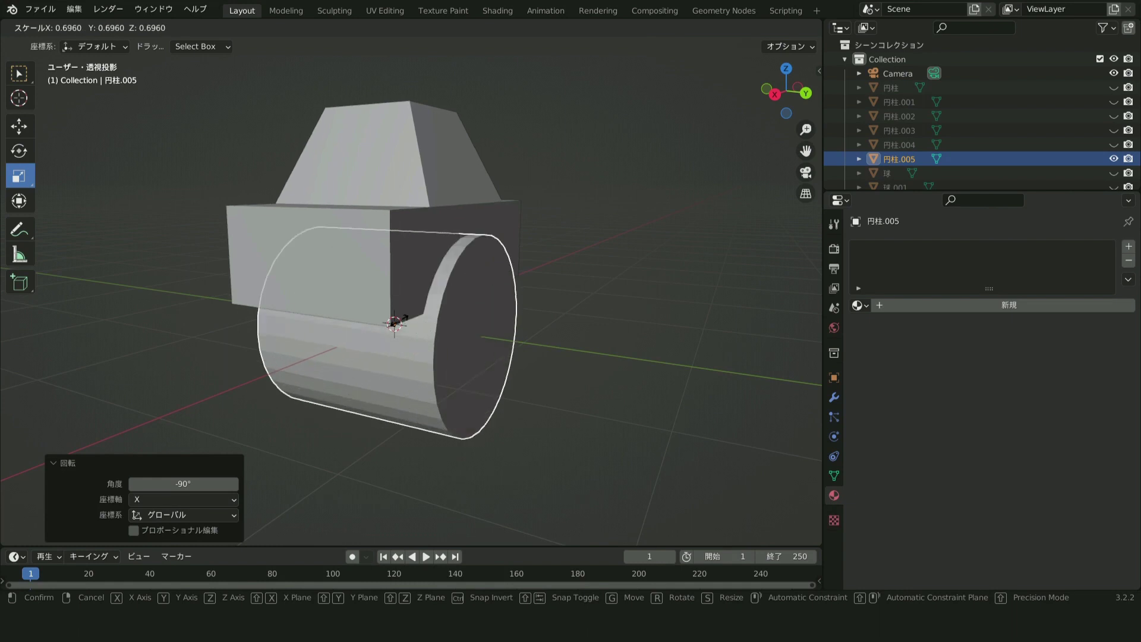
pyautogui.click(397, 324)
pyautogui.moveTo(397, 324); pyautogui.dragTo(470, 333, button='middle')
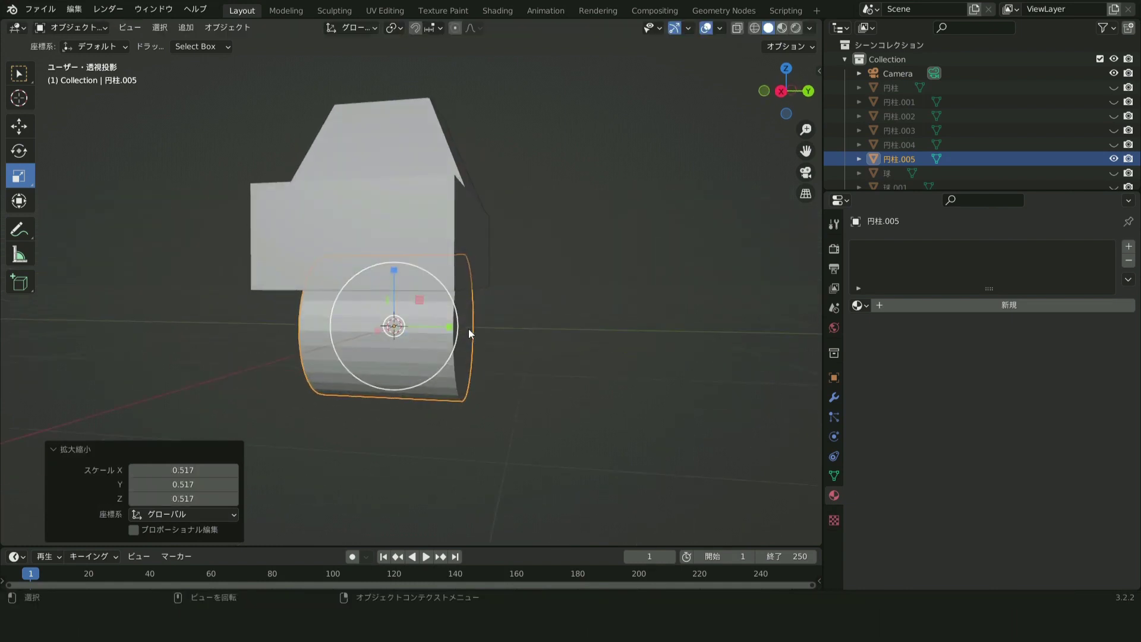
pyautogui.click(18, 126)
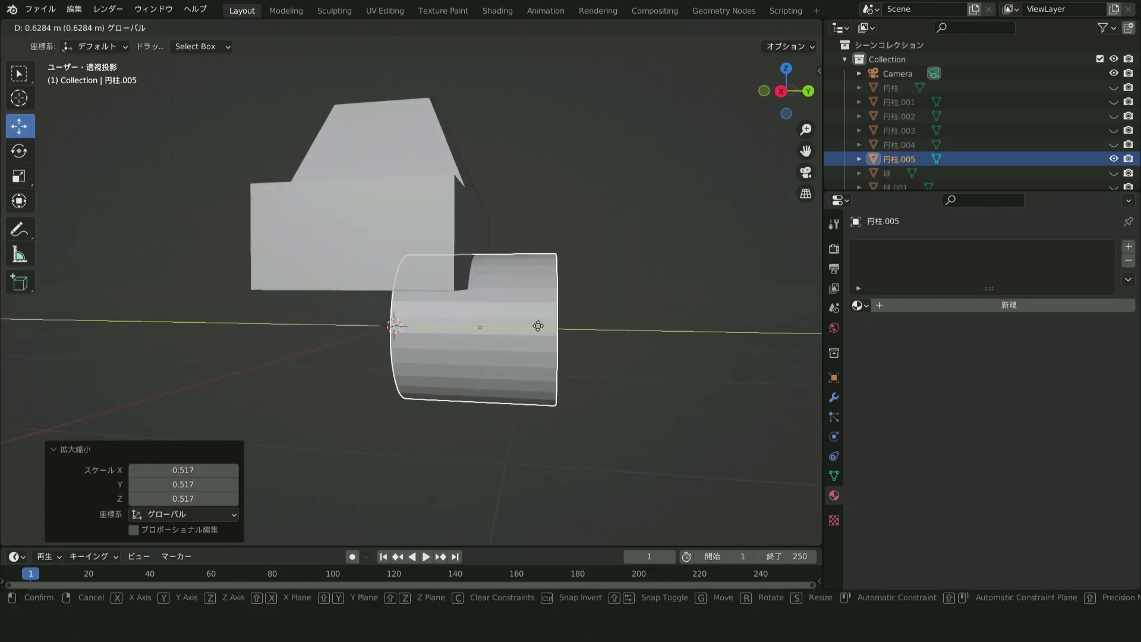
pyautogui.moveTo(453, 329); pyautogui.dragTo(526, 284)
pyautogui.press('s')
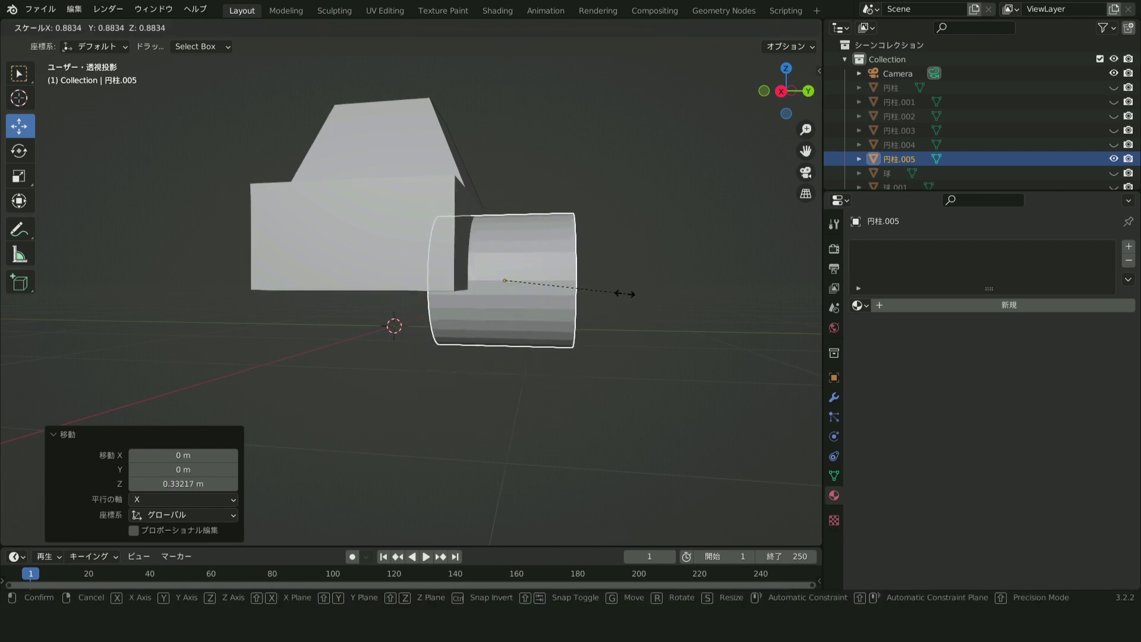
pyautogui.click(587, 305)
pyautogui.moveTo(623, 316); pyautogui.dragTo(600, 309, button='middle')
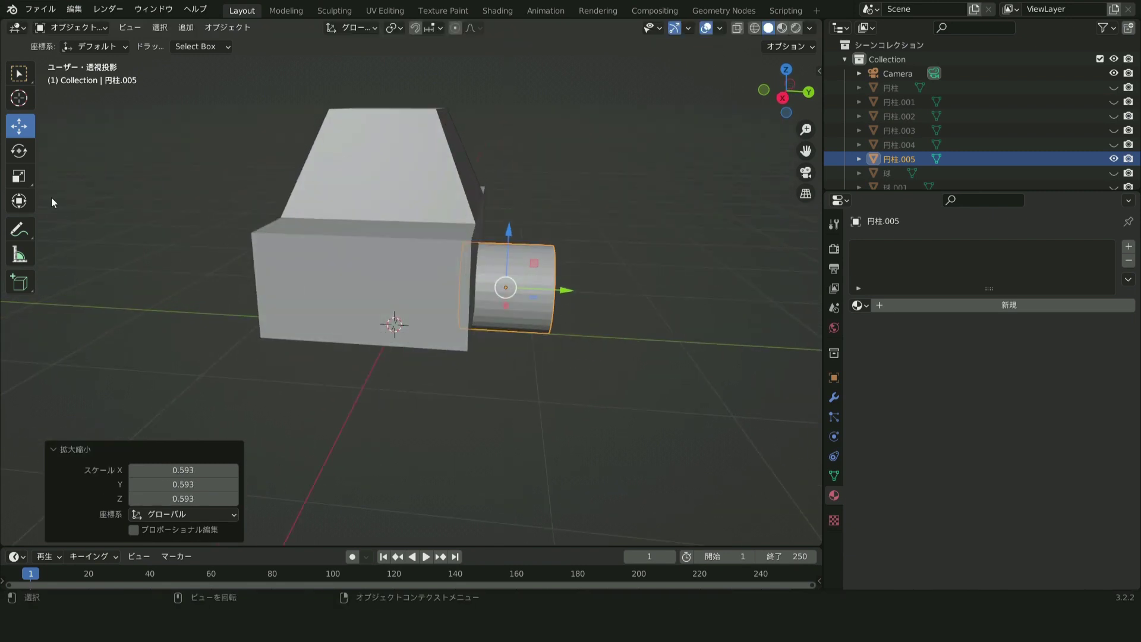
# Flatten the cylinder along Y into a thin wheel near the body's front.
pyautogui.click(24, 177)
pyautogui.moveTo(563, 290)
pyautogui.mouseDown()
pyautogui.moveTo(523, 286)
pyautogui.moveTo(586, 298)
pyautogui.mouseUp()
pyautogui.moveTo(586, 298); pyautogui.dragTo(537, 307, button='middle')
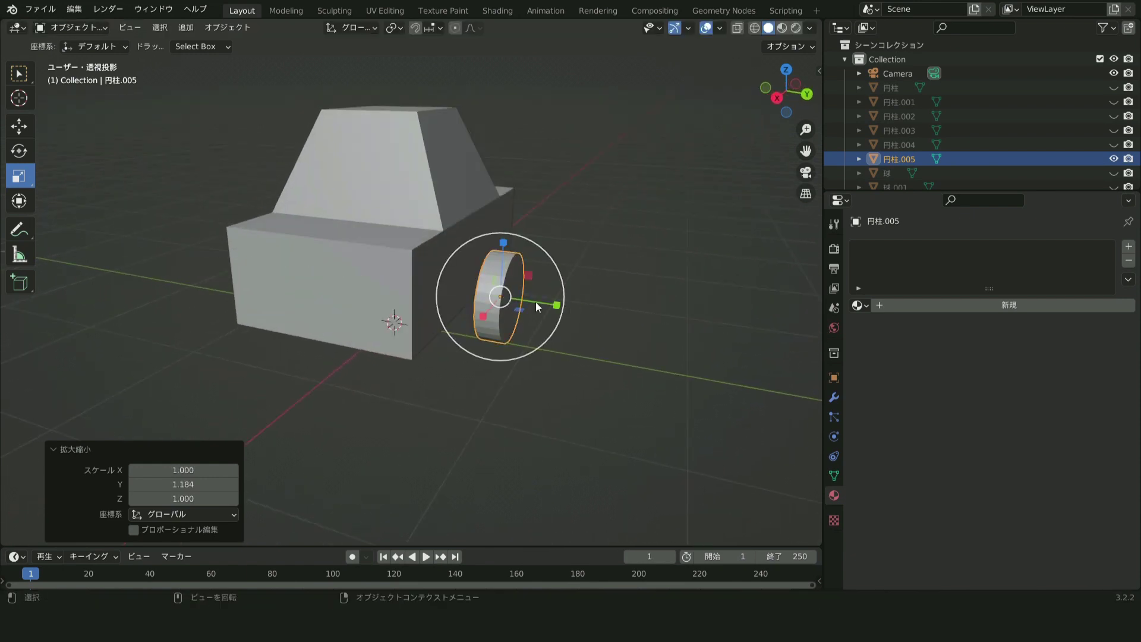
pyautogui.click(19, 126)
pyautogui.moveTo(675, 245); pyautogui.dragTo(341, 294, button='middle')
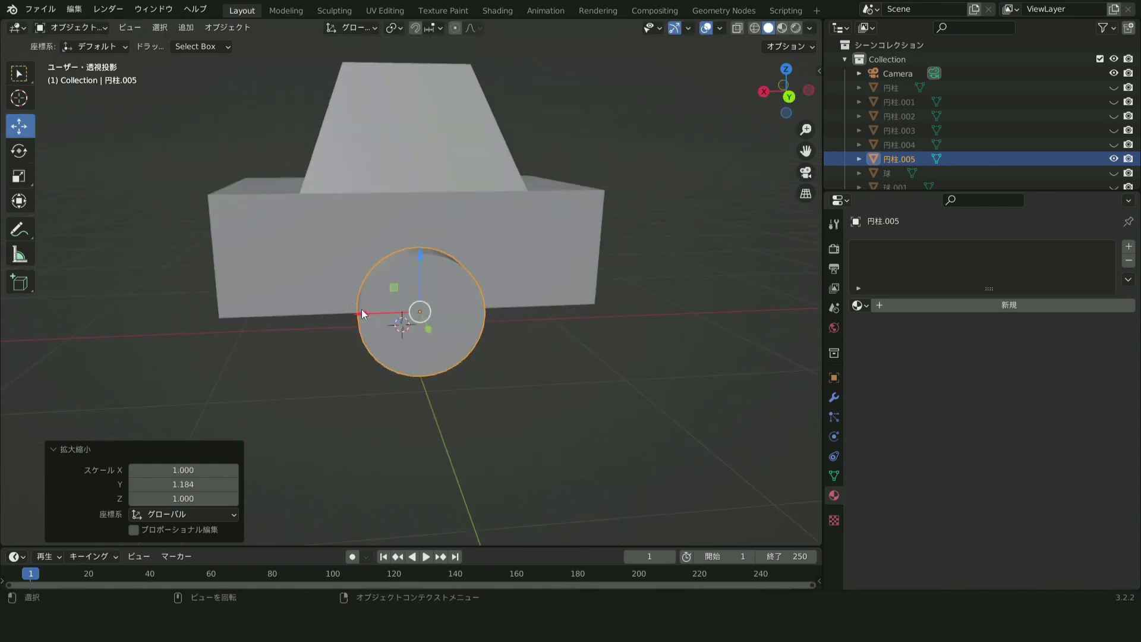
pyautogui.moveTo(363, 314); pyautogui.dragTo(271, 315)
pyautogui.moveTo(270, 315)
pyautogui.mouseDown(button='middle')
pyautogui.moveTo(567, 364)
pyautogui.moveTo(534, 302)
pyautogui.moveTo(483, 397)
pyautogui.moveTo(450, 398)
pyautogui.moveTo(587, 390)
pyautogui.moveTo(520, 423)
pyautogui.moveTo(461, 397)
pyautogui.mouseUp(button='middle')
pyautogui.click(486, 379)
# Add a Mirror modifier to the wheel cylinder 円柱.005.
pyautogui.click(417, 350)
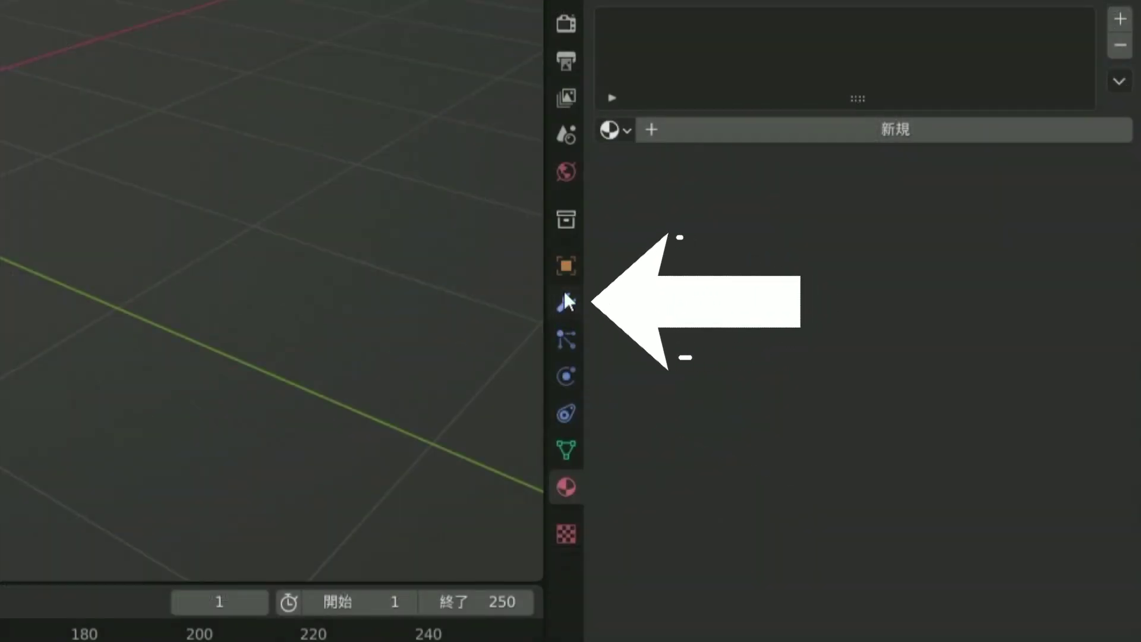
pyautogui.click(562, 309)
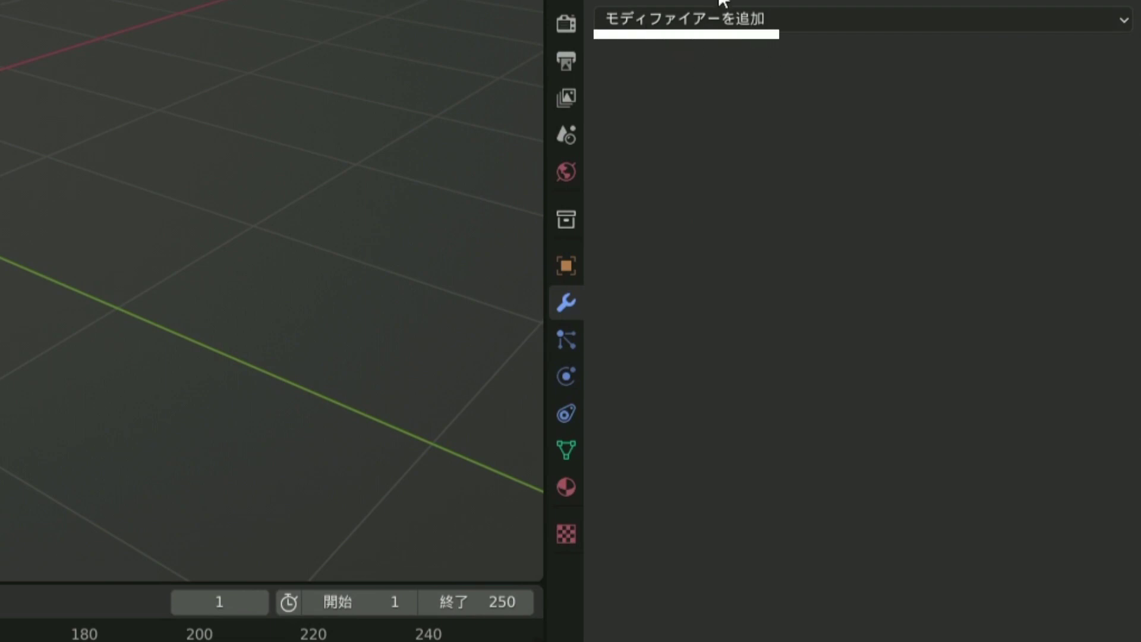
pyautogui.click(757, 24)
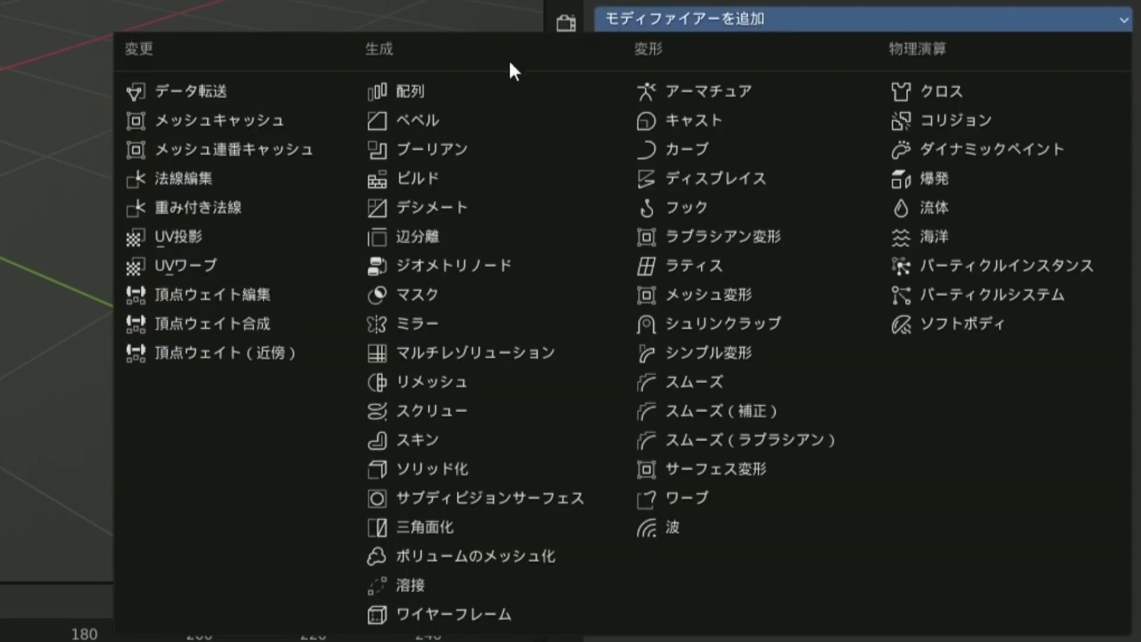
pyautogui.click(466, 322)
pyautogui.moveTo(625, 399)
pyautogui.mouseDown(button='middle')
pyautogui.moveTo(694, 334)
pyautogui.moveTo(583, 292)
pyautogui.moveTo(384, 337)
pyautogui.moveTo(493, 302)
pyautogui.moveTo(509, 275)
pyautogui.moveTo(504, 298)
pyautogui.mouseUp(button='middle')
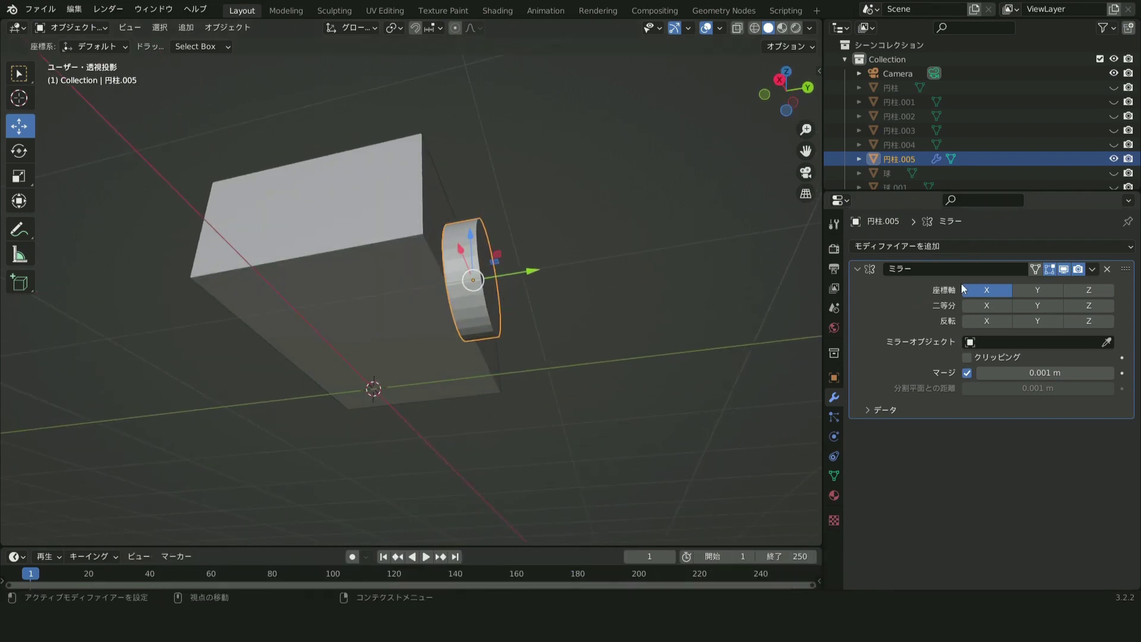
pyautogui.moveTo(726, 345)
pyautogui.mouseDown(button='middle')
pyautogui.moveTo(580, 403)
pyautogui.moveTo(614, 408)
pyautogui.moveTo(419, 291)
pyautogui.moveTo(415, 318)
pyautogui.moveTo(387, 256)
pyautogui.moveTo(441, 281)
pyautogui.moveTo(442, 269)
pyautogui.mouseUp(button='middle')
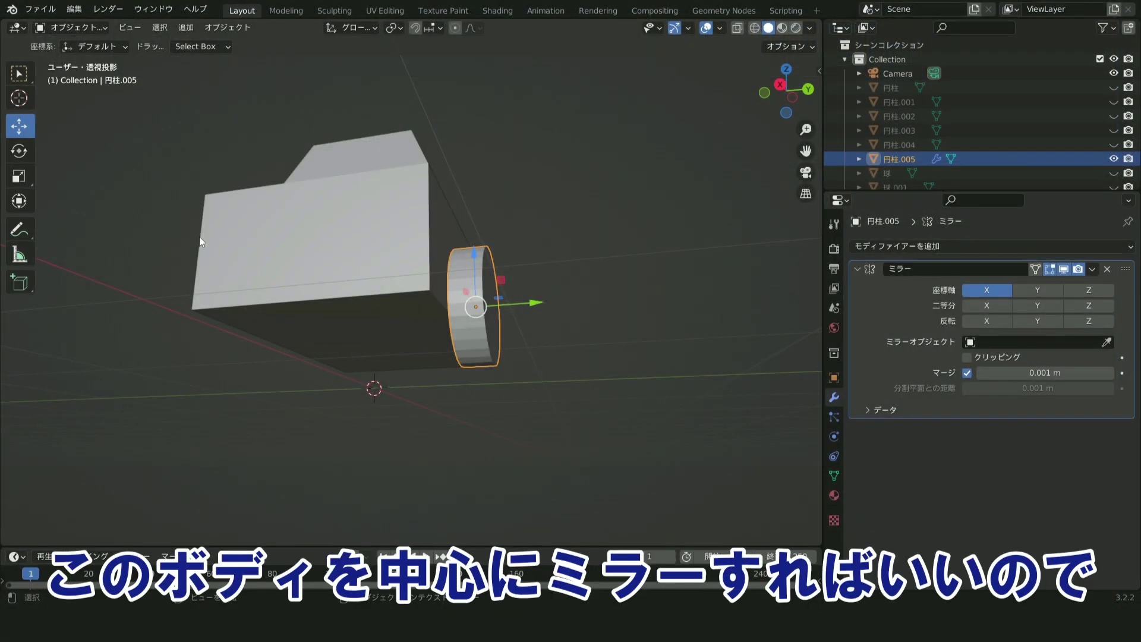
# Set the Mirror Object to the car body 立方体.001 and check both wheels.
pyautogui.click(1107, 341)
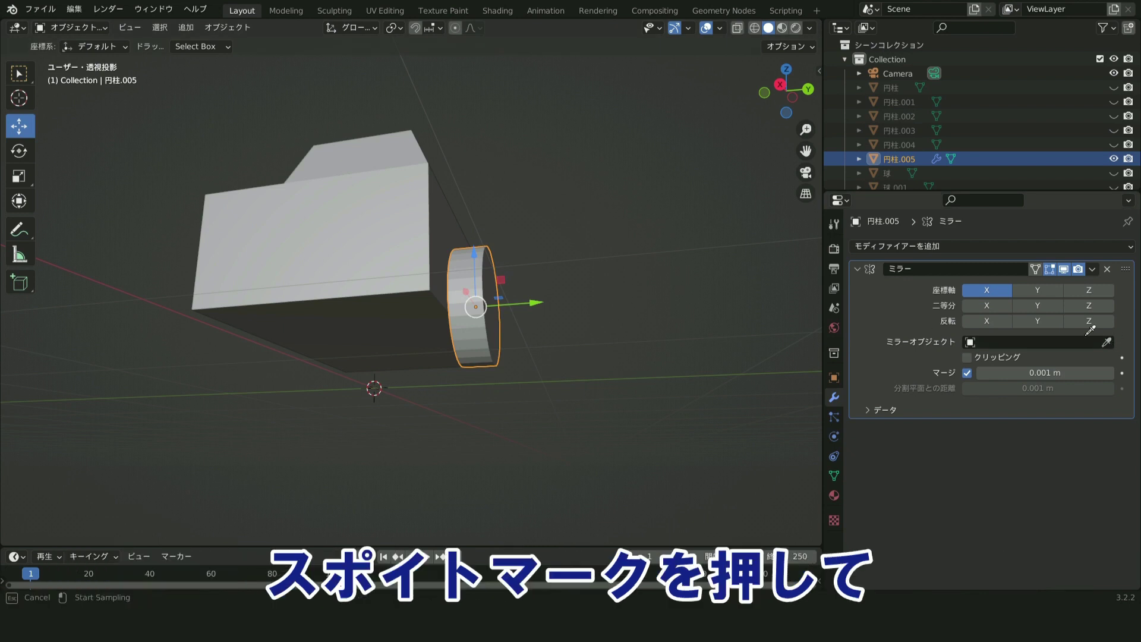
pyautogui.click(362, 199)
pyautogui.moveTo(586, 244)
pyautogui.mouseDown(button='middle')
pyautogui.moveTo(650, 314)
pyautogui.moveTo(601, 348)
pyautogui.mouseUp(button='middle')
pyautogui.moveTo(460, 383); pyautogui.dragTo(514, 382, button='middle')
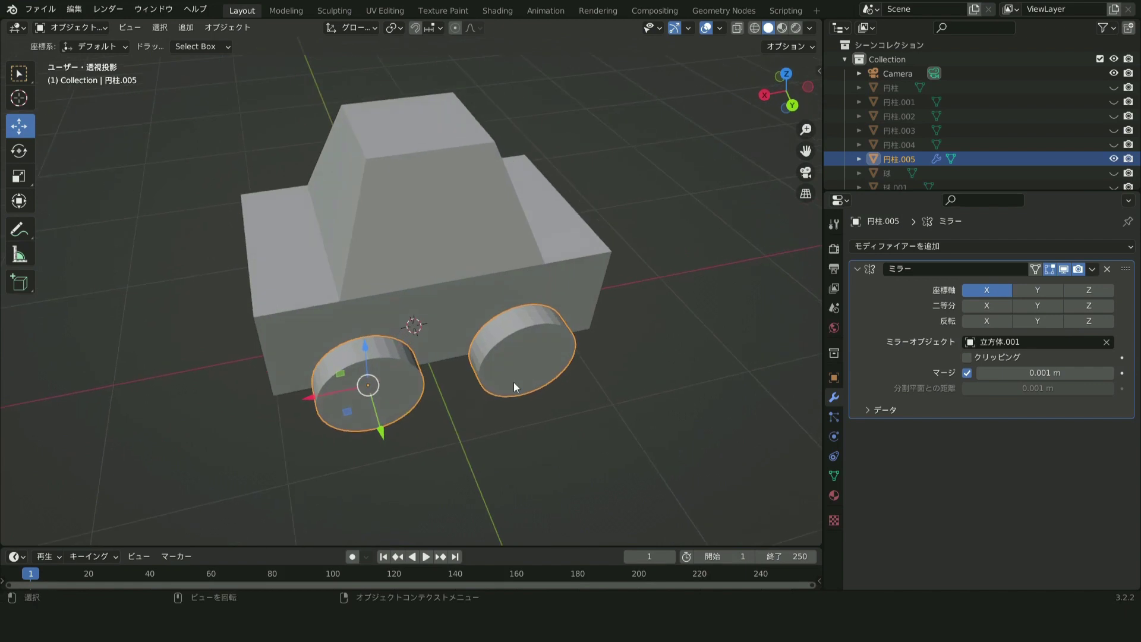
pyautogui.moveTo(615, 333)
pyautogui.mouseDown(button='middle')
pyautogui.moveTo(522, 319)
pyautogui.moveTo(436, 373)
pyautogui.moveTo(604, 370)
pyautogui.moveTo(706, 317)
pyautogui.mouseUp(button='middle')
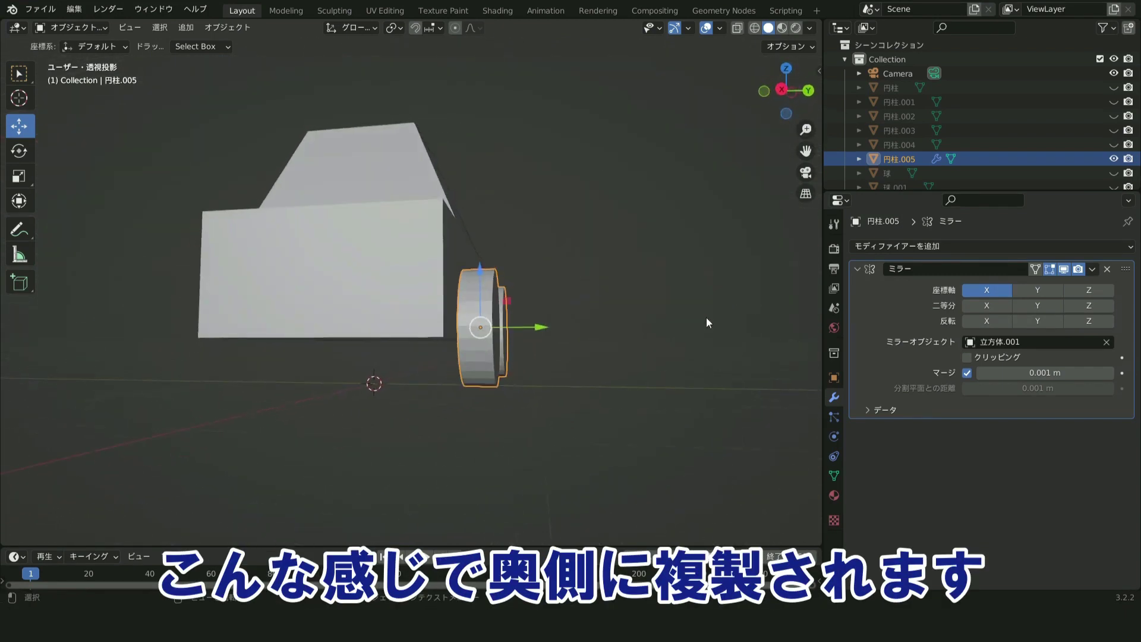
pyautogui.moveTo(309, 366); pyautogui.dragTo(198, 373, button='middle')
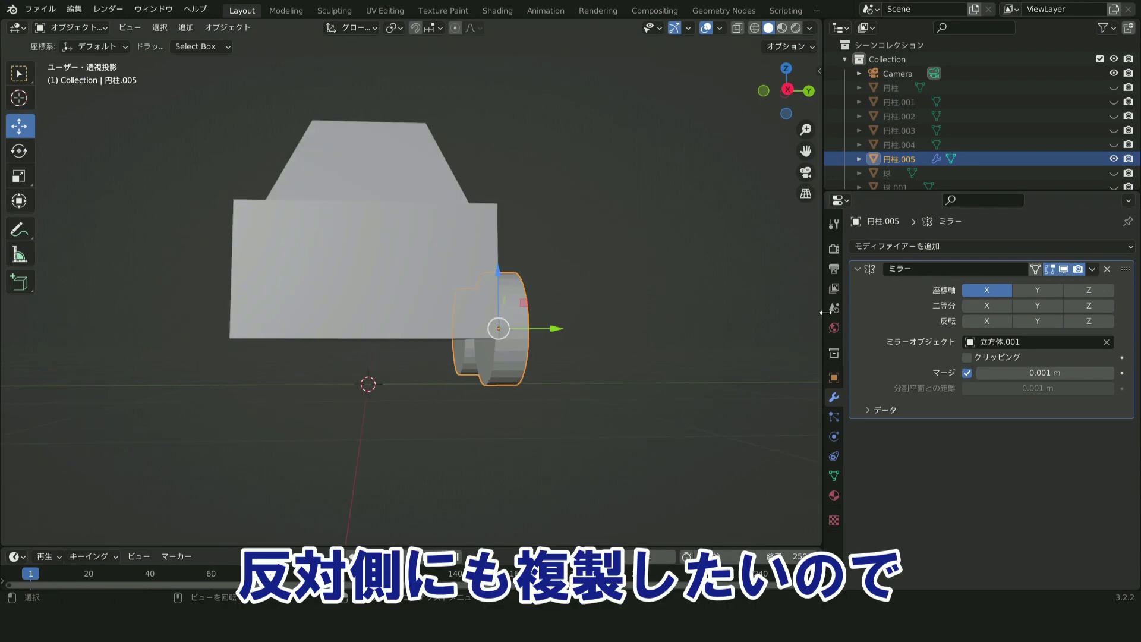
# Add a second Mirror modifier around the car body, mirroring along Y for four wheels.
pyautogui.click(936, 248)
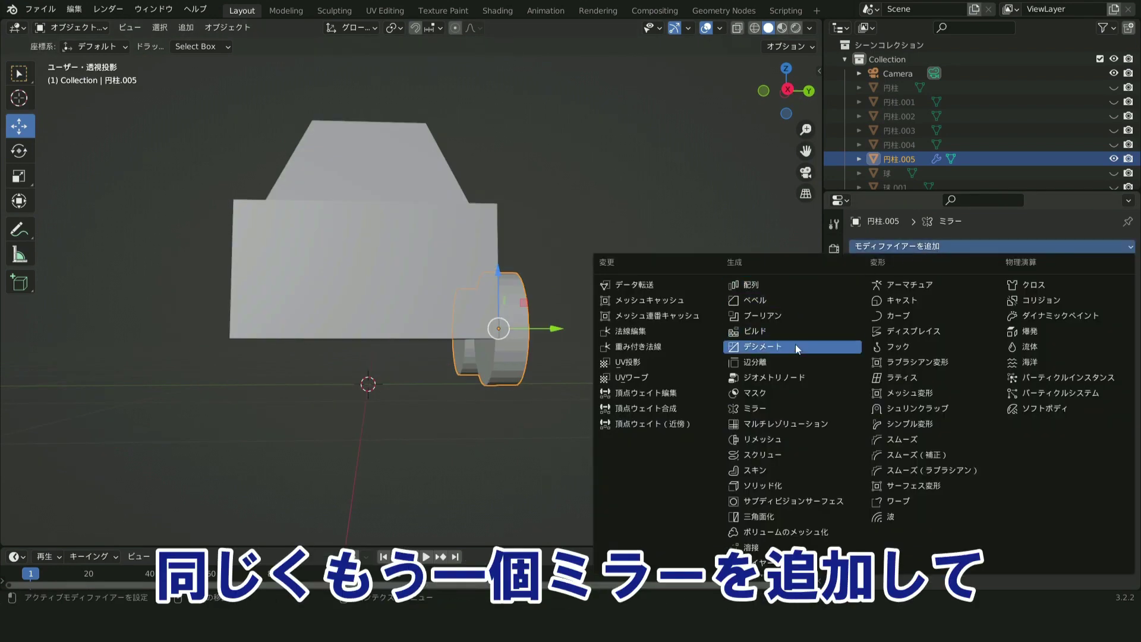
pyautogui.click(777, 407)
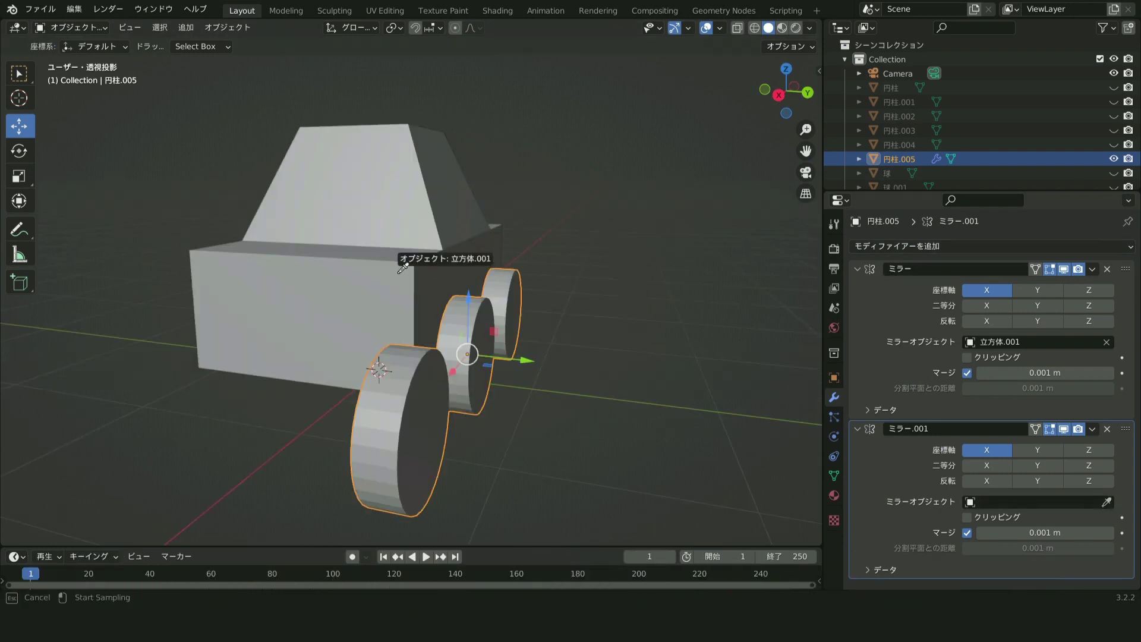
pyautogui.click(397, 279)
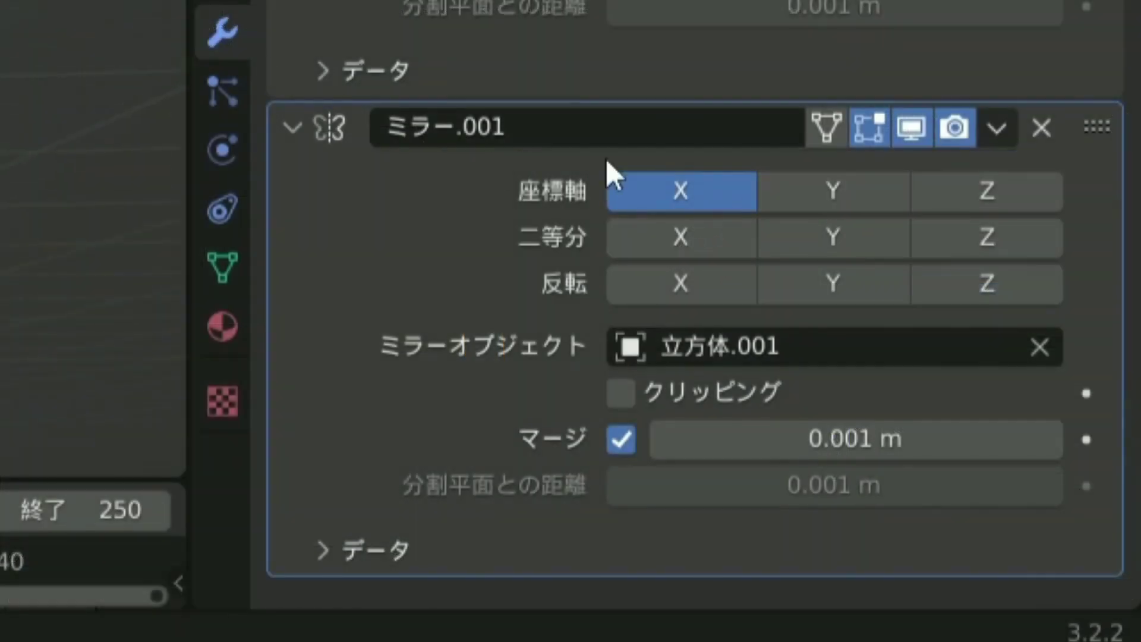
pyautogui.click(855, 202)
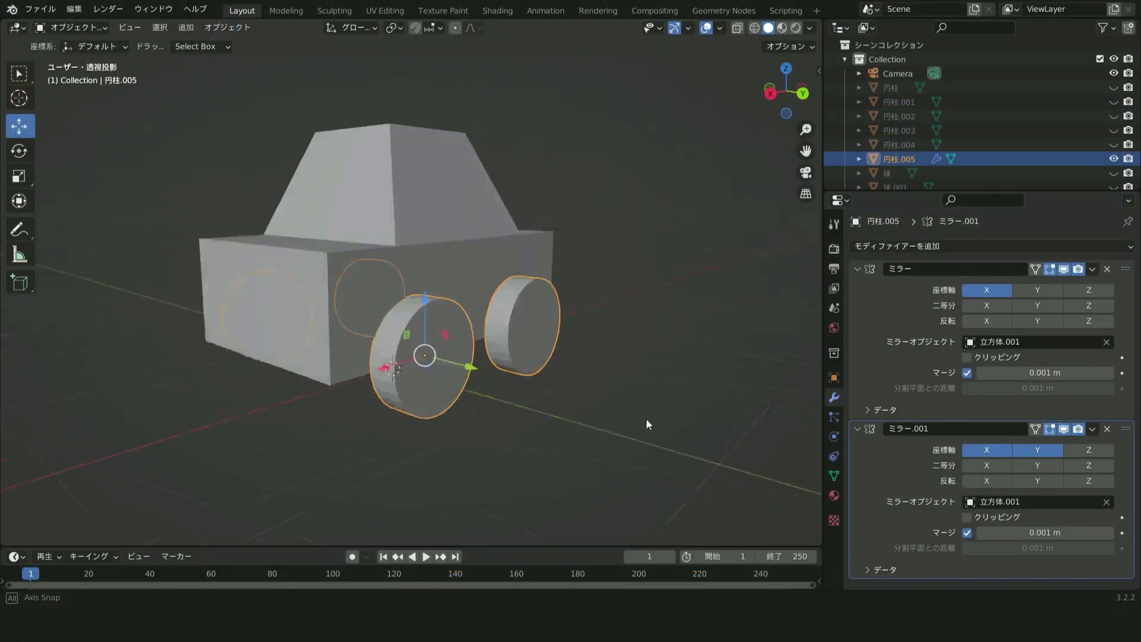
# Switch wheel 円柱.005 from Object Mode into Edit Mode.
pyautogui.moveTo(647, 419)
pyautogui.mouseDown(button='middle')
pyautogui.moveTo(629, 455)
pyautogui.moveTo(372, 398)
pyautogui.moveTo(349, 403)
pyautogui.moveTo(665, 377)
pyautogui.moveTo(629, 386)
pyautogui.moveTo(592, 433)
pyautogui.mouseUp(button='middle')
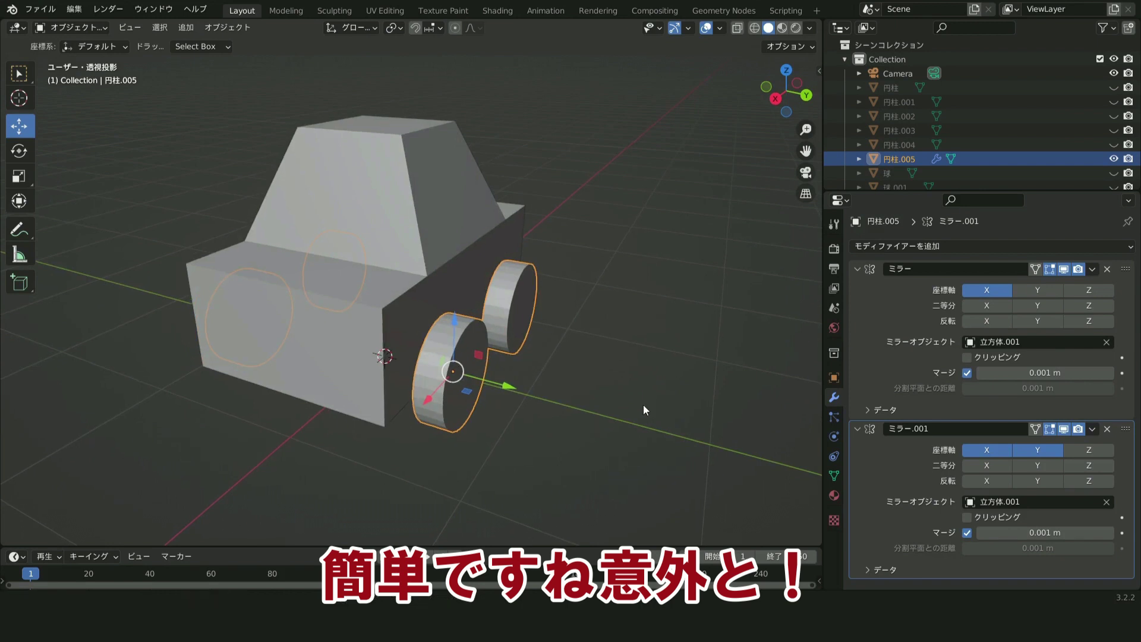
pyautogui.scroll(3, 648, 365)
pyautogui.moveTo(678, 381); pyautogui.dragTo(662, 369, button='middle')
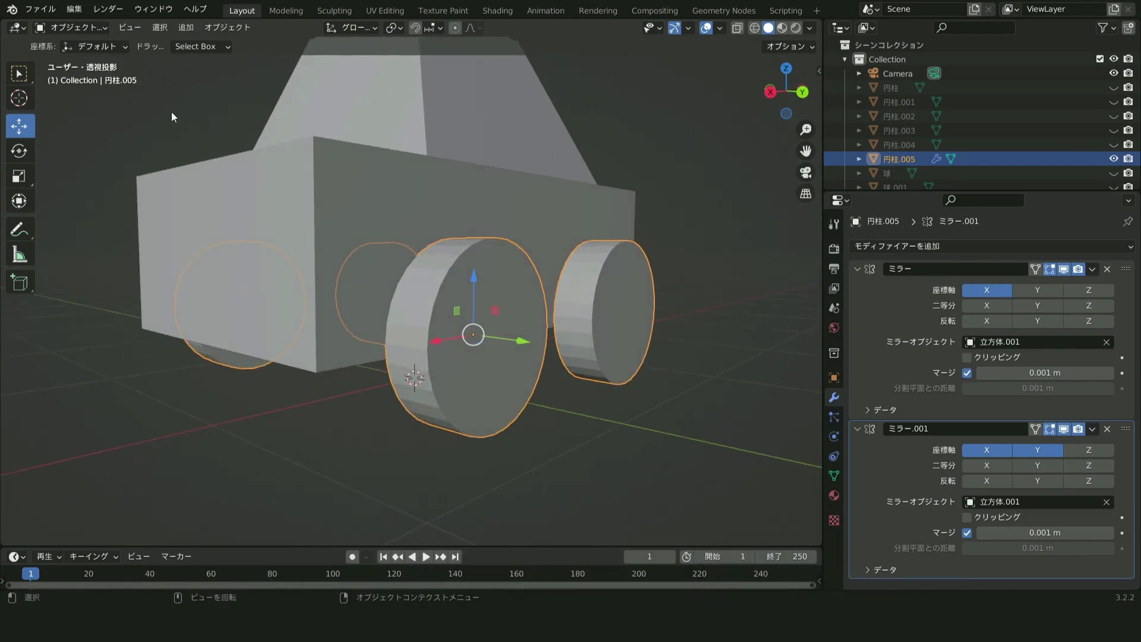
pyautogui.click(95, 27)
pyautogui.click(79, 56)
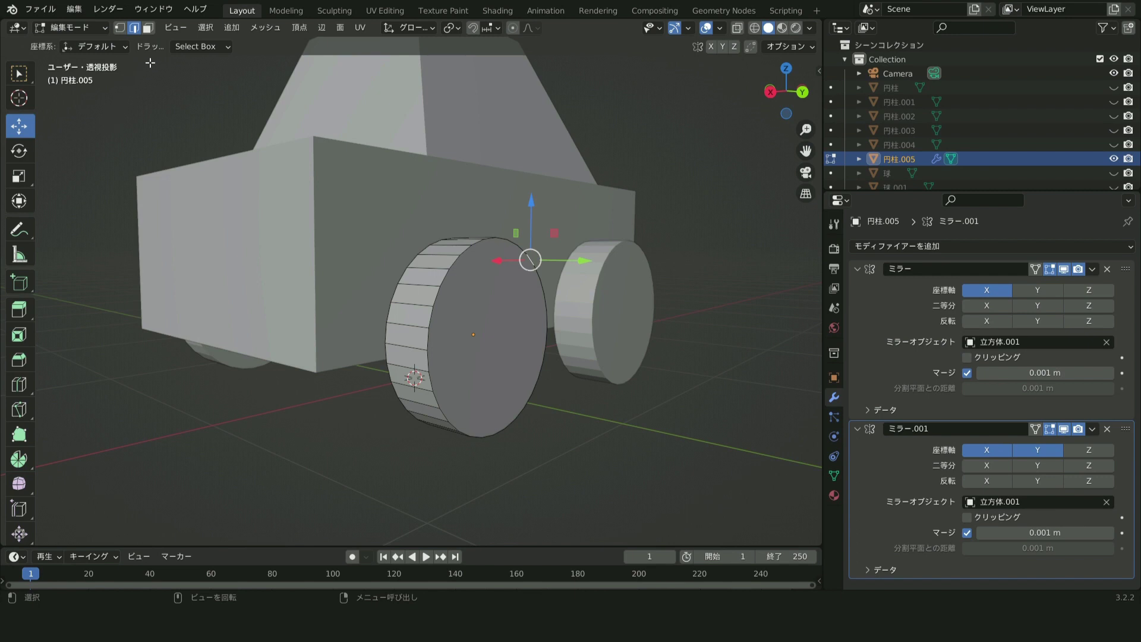
# Inset the wheel's outer face and extrude it inward into a recessed hub.
pyautogui.click(148, 28)
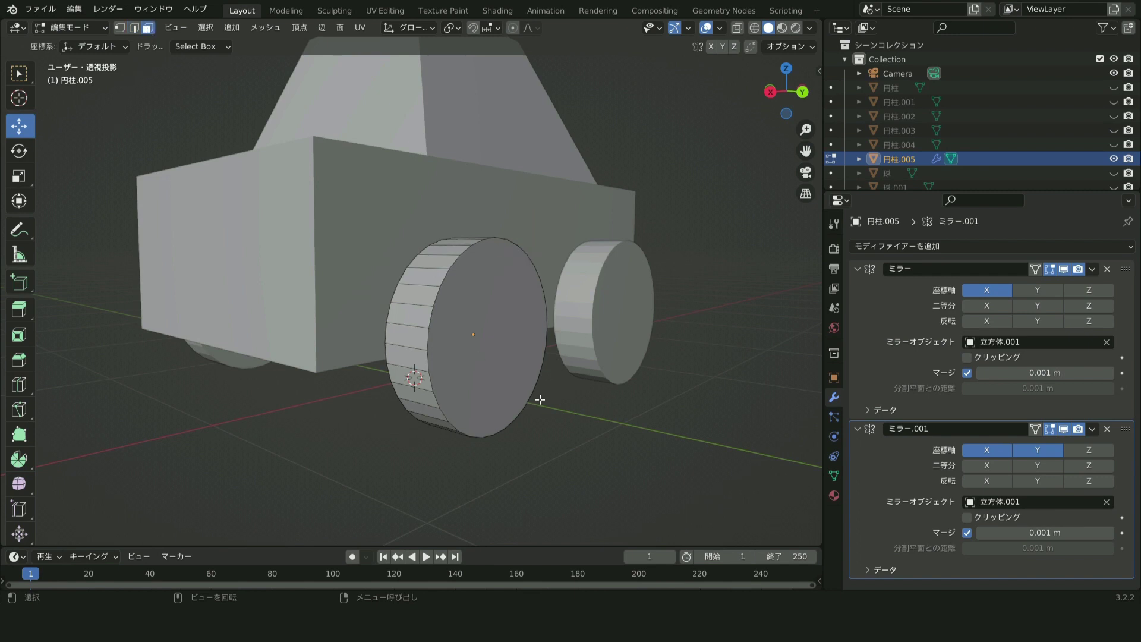
pyautogui.click(518, 364)
pyautogui.click(19, 334)
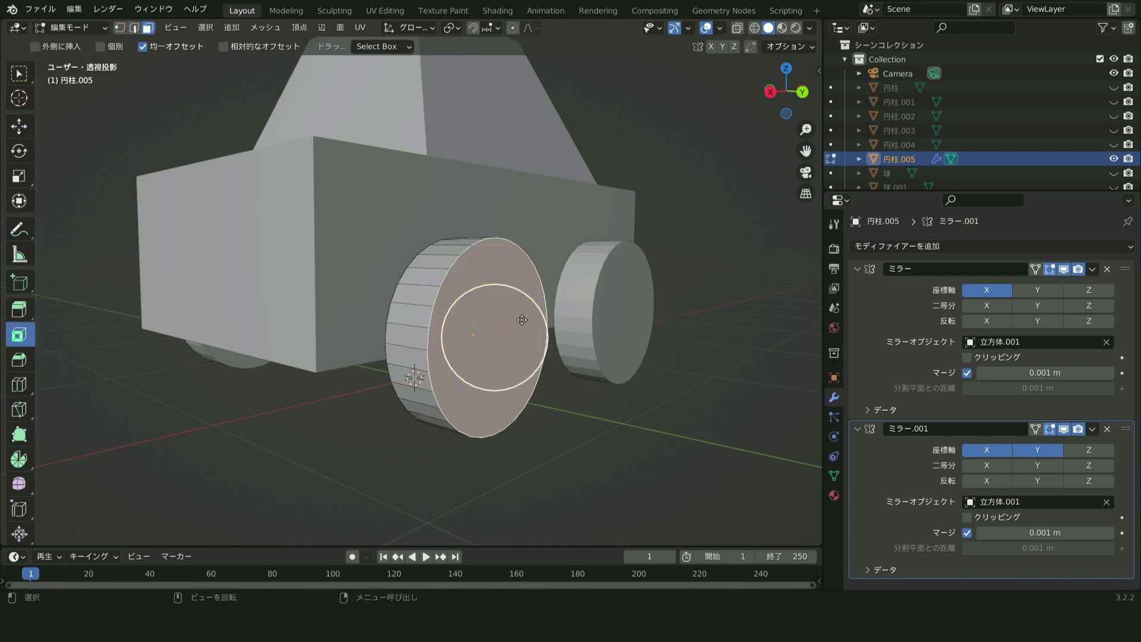
pyautogui.moveTo(538, 303); pyautogui.dragTo(513, 327)
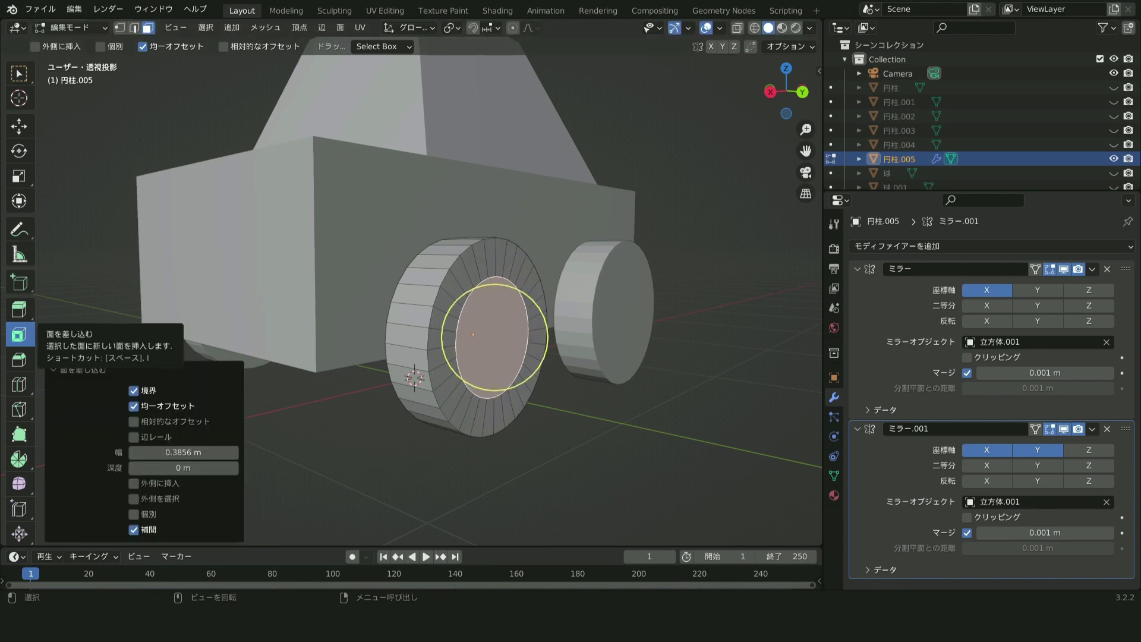
pyautogui.click(19, 309)
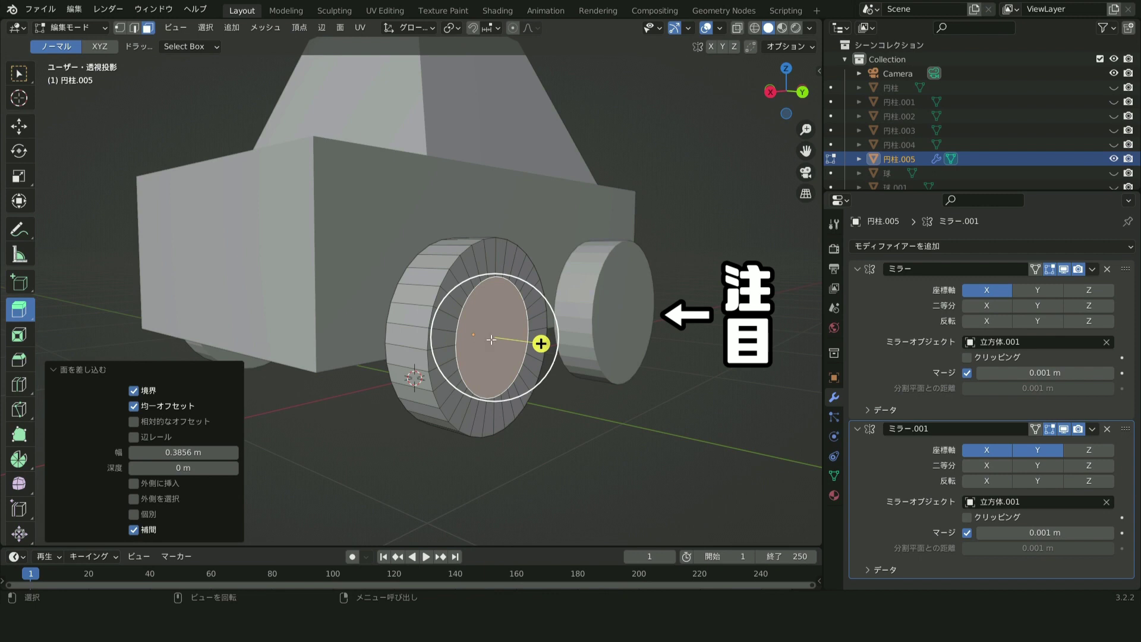
pyautogui.moveTo(541, 344); pyautogui.dragTo(521, 341)
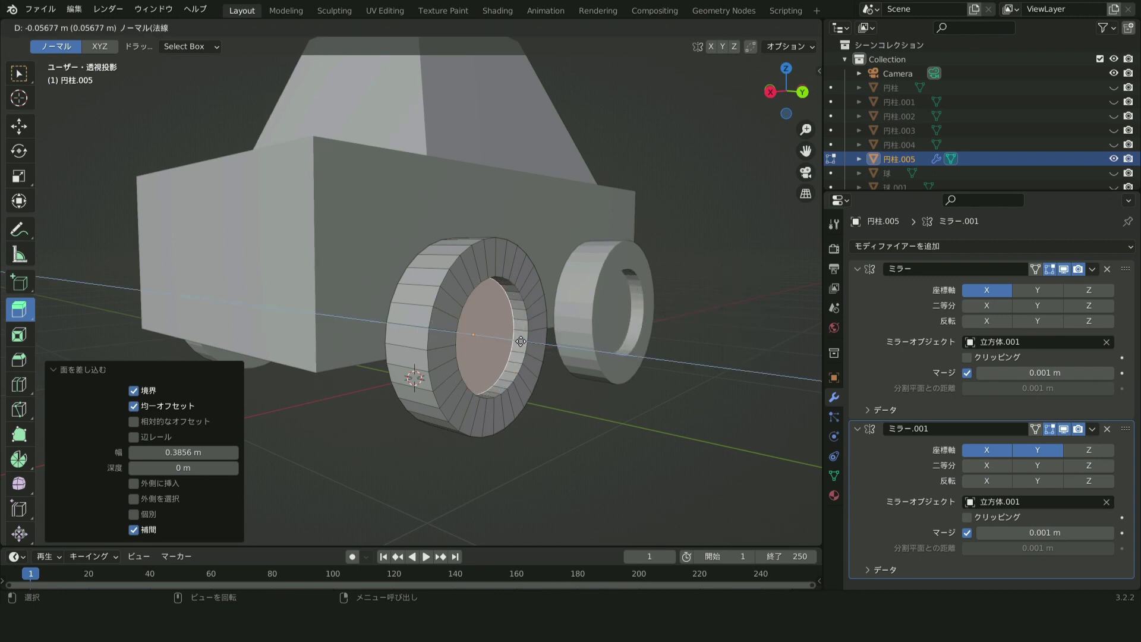
pyautogui.moveTo(521, 341)
pyautogui.mouseDown(button='middle')
pyautogui.moveTo(809, 368)
pyautogui.moveTo(637, 400)
pyautogui.mouseUp(button='middle')
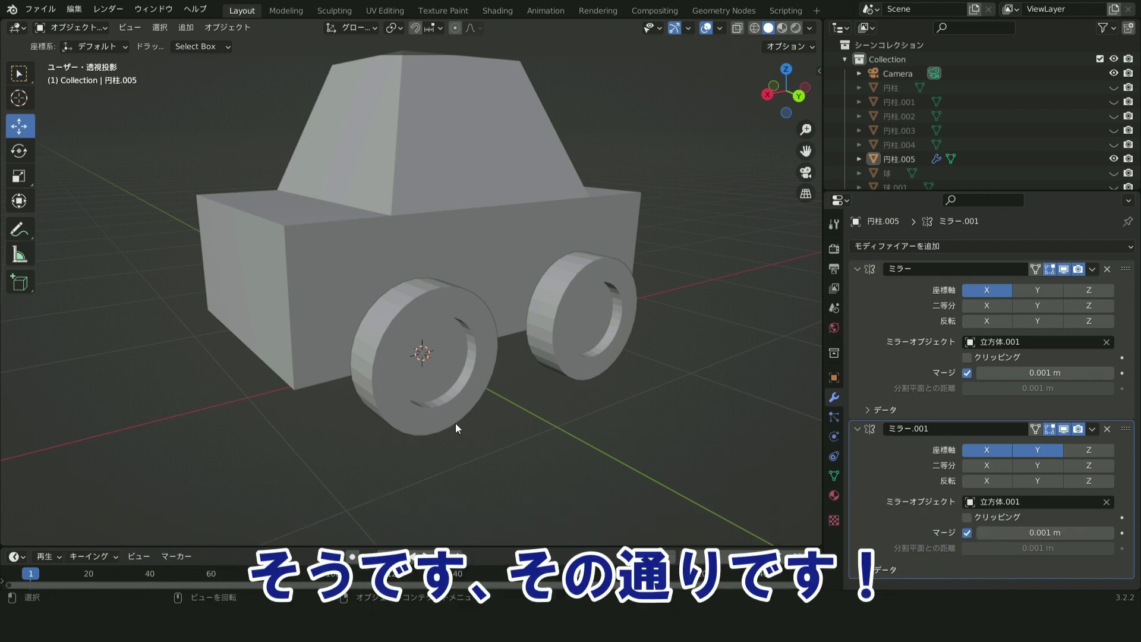
pyautogui.click(399, 349)
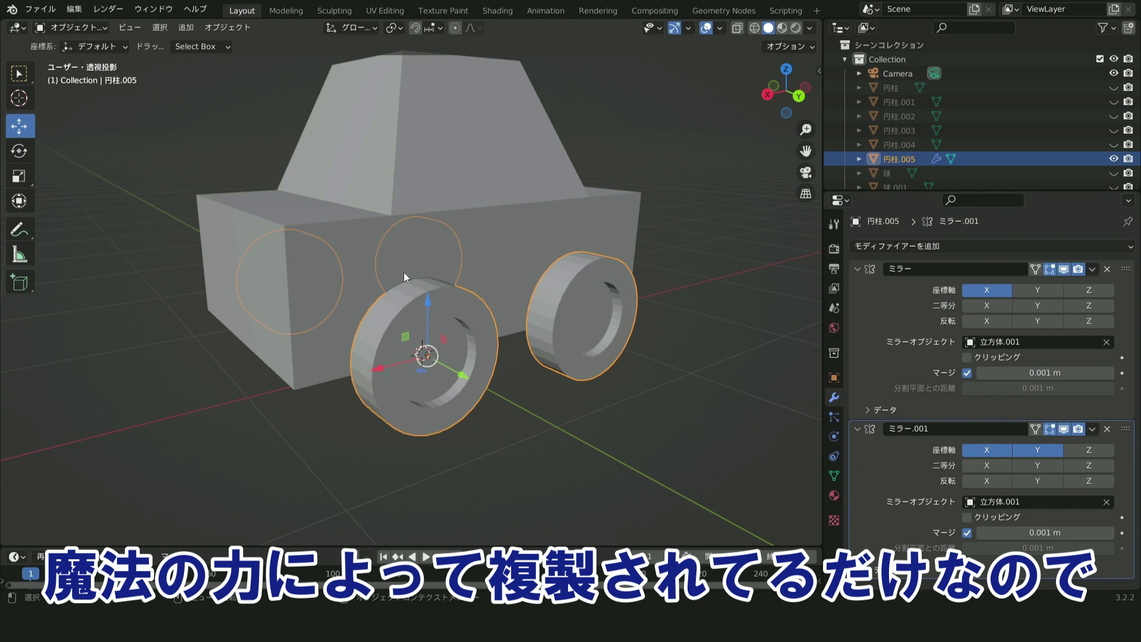
pyautogui.moveTo(576, 379); pyautogui.dragTo(512, 414, button='middle')
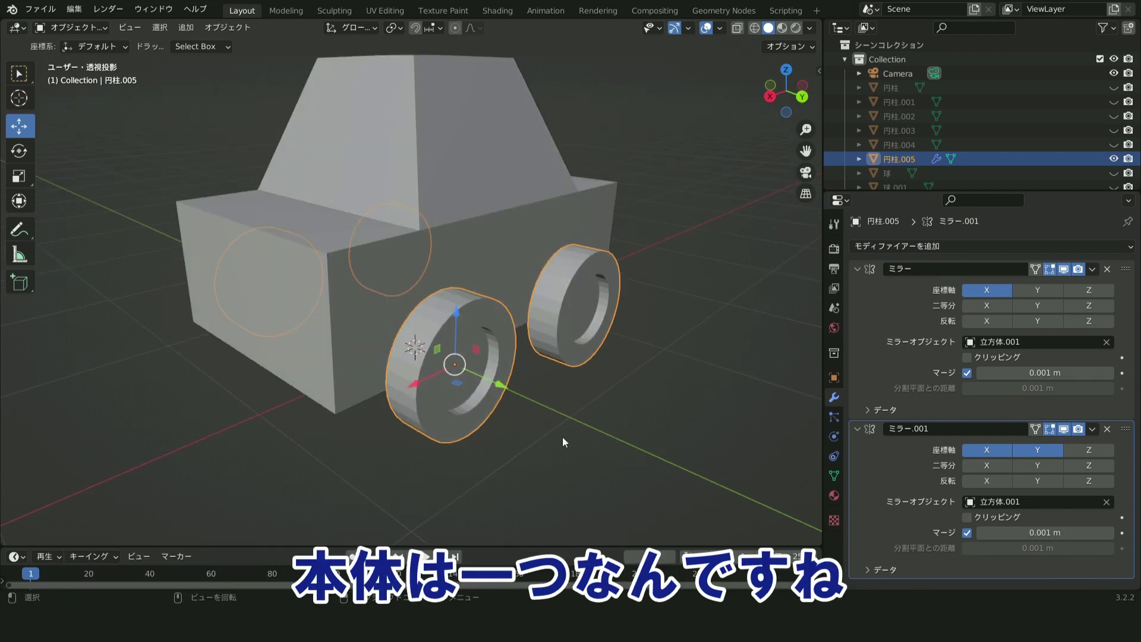
pyautogui.moveTo(609, 441); pyautogui.dragTo(626, 443, button='middle')
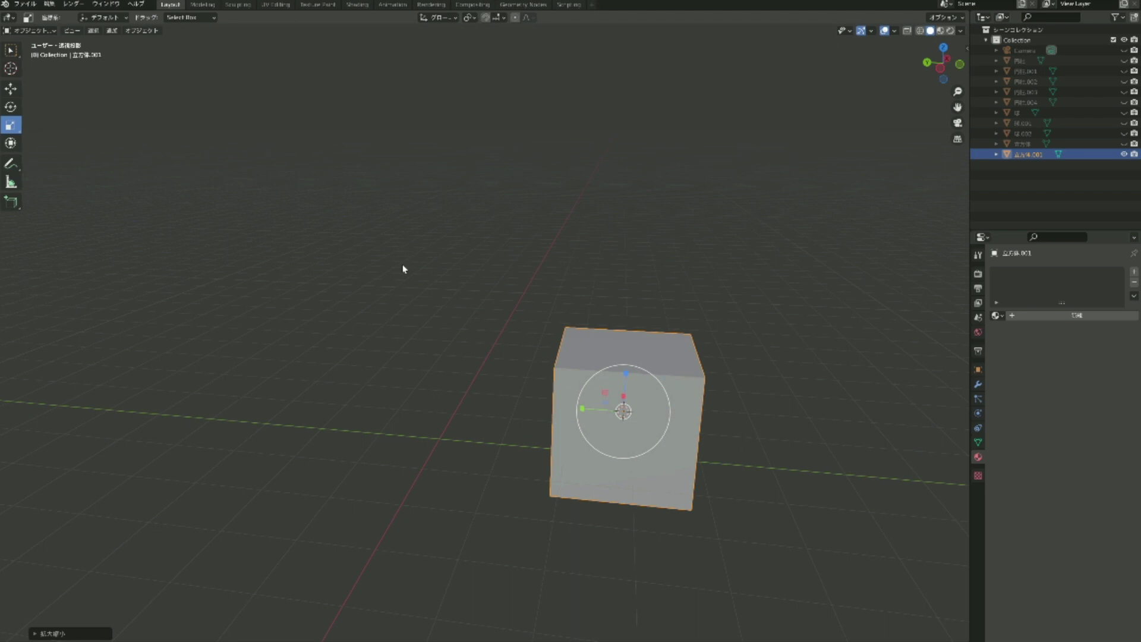
# Delete the stray cube and snap the 3D cursor to the world origin.
pyautogui.press('Delete')
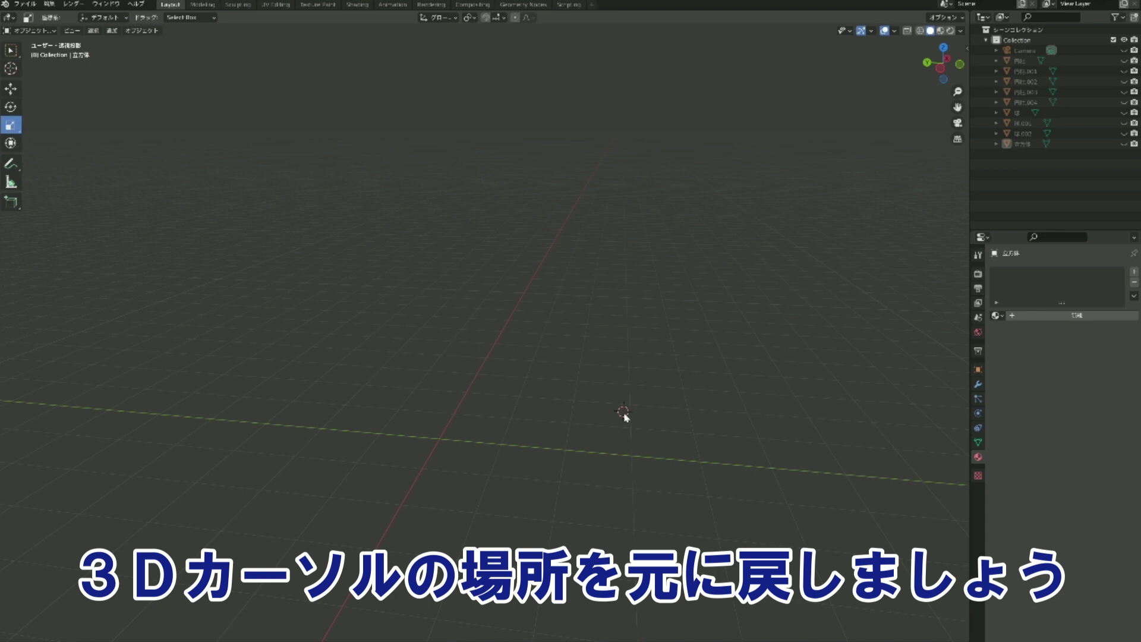
pyautogui.click(148, 31)
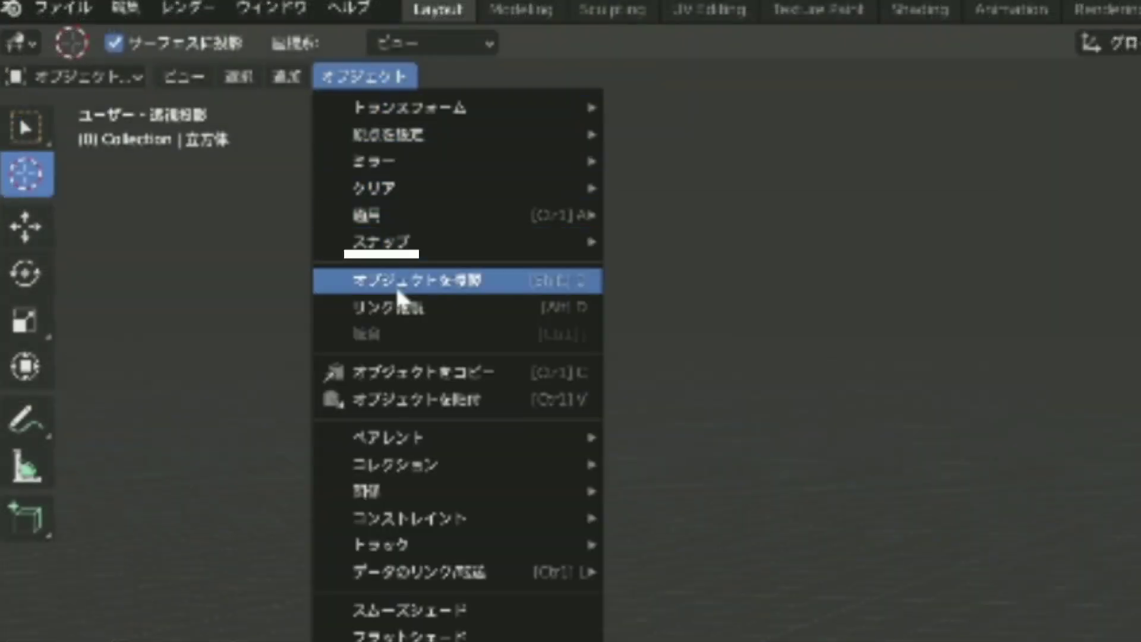
pyautogui.moveTo(457, 241)
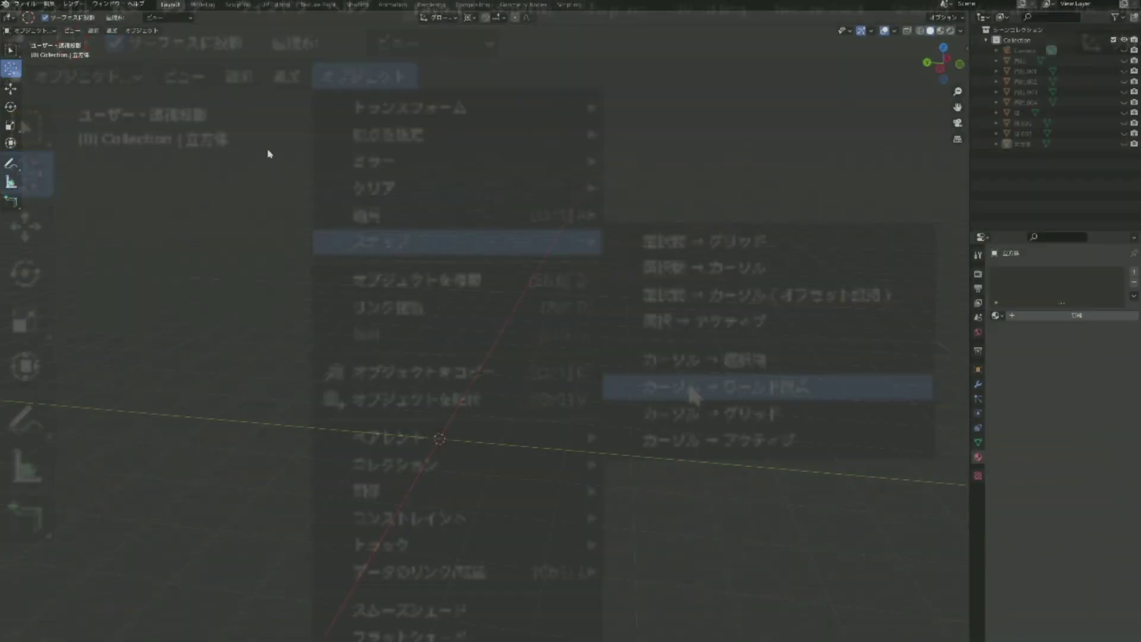
pyautogui.click(692, 390)
pyautogui.click(14, 51)
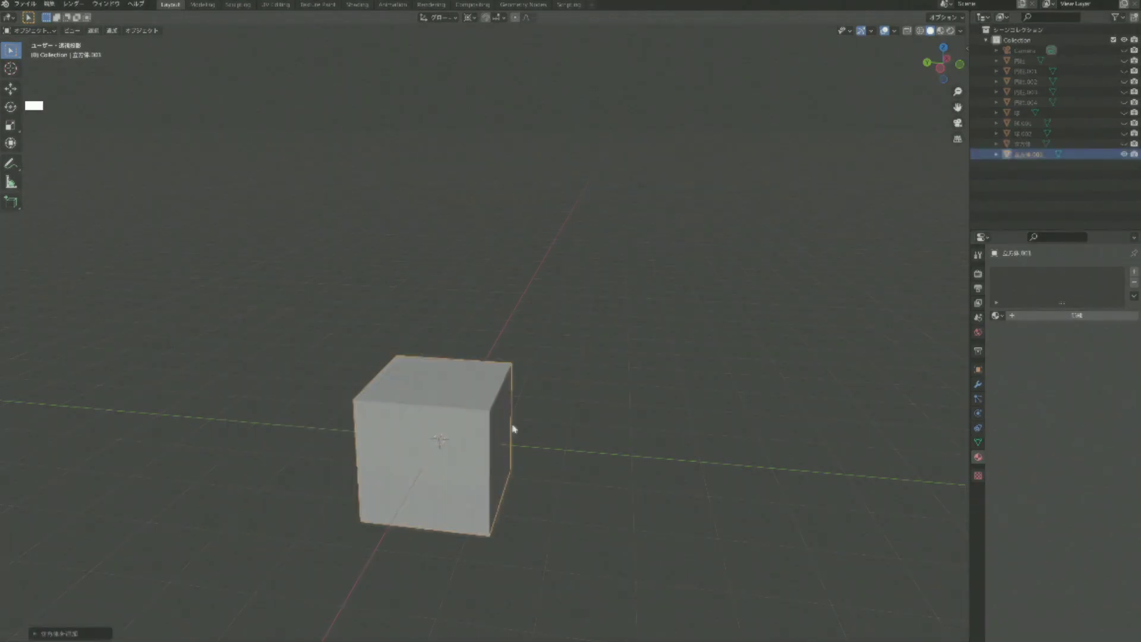
# Stretch the cube along X into the car body and add a 2-cut loop cut.
pyautogui.moveTo(498, 412); pyautogui.dragTo(671, 415)
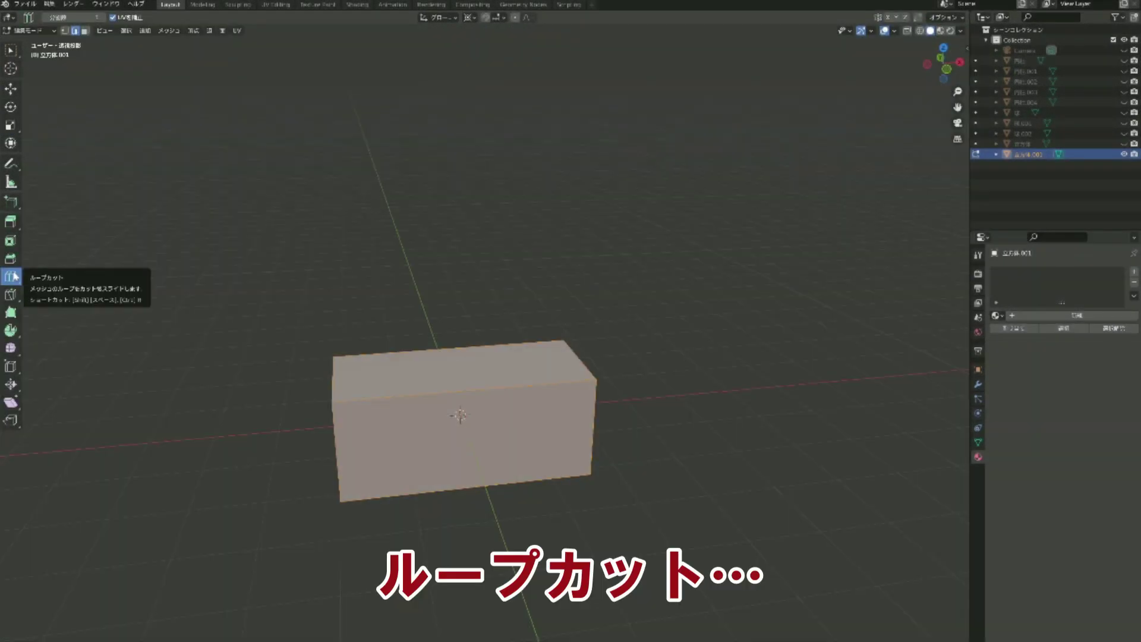
pyautogui.click(10, 276)
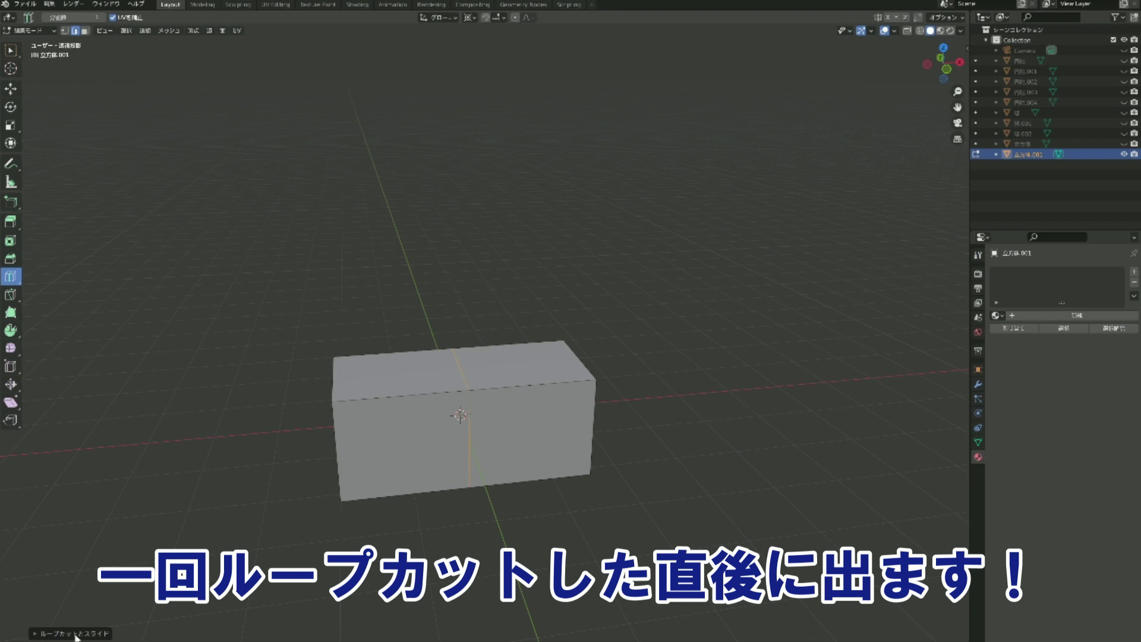
pyautogui.click(76, 634)
pyautogui.click(165, 550)
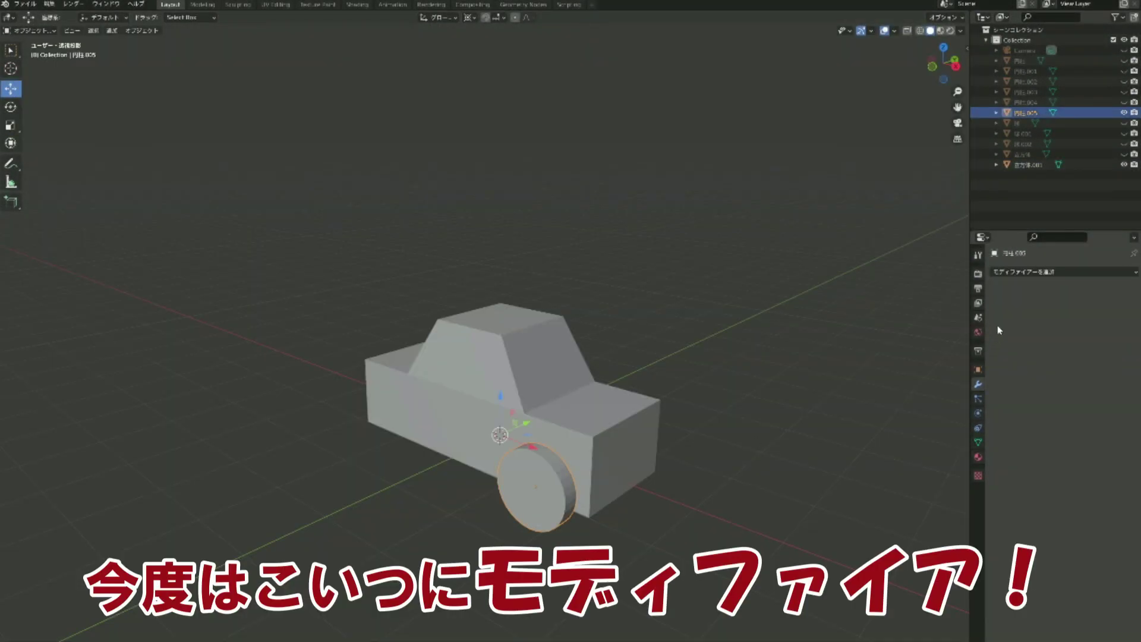
# Mirror the wheel across the car body and slide it along the car's length.
pyautogui.click(1040, 271)
pyautogui.click(881, 390)
pyautogui.click(1121, 343)
pyautogui.click(551, 361)
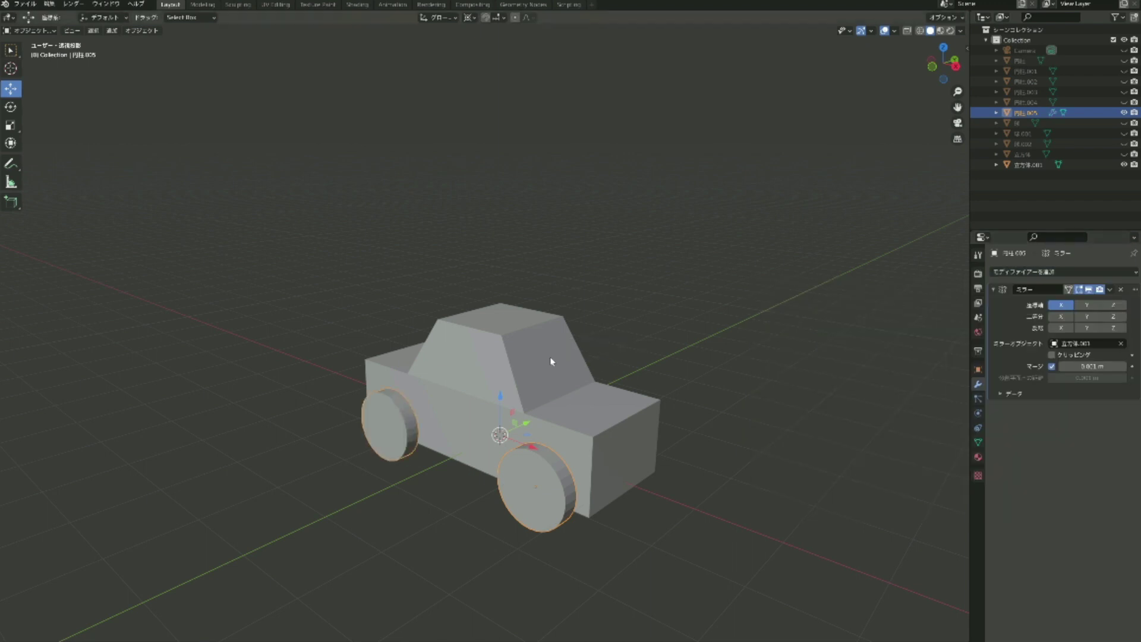
pyautogui.moveTo(686, 467)
pyautogui.mouseDown(button='middle')
pyautogui.moveTo(777, 452)
pyautogui.moveTo(756, 450)
pyautogui.mouseUp(button='middle')
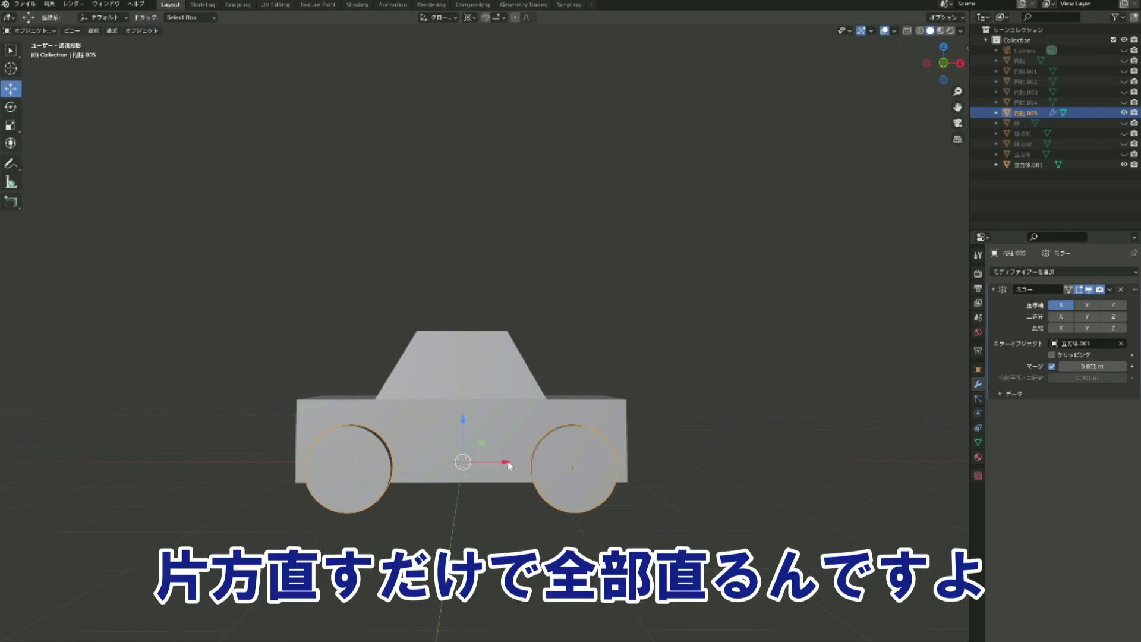
pyautogui.moveTo(507, 465); pyautogui.dragTo(493, 462)
pyautogui.click(696, 423)
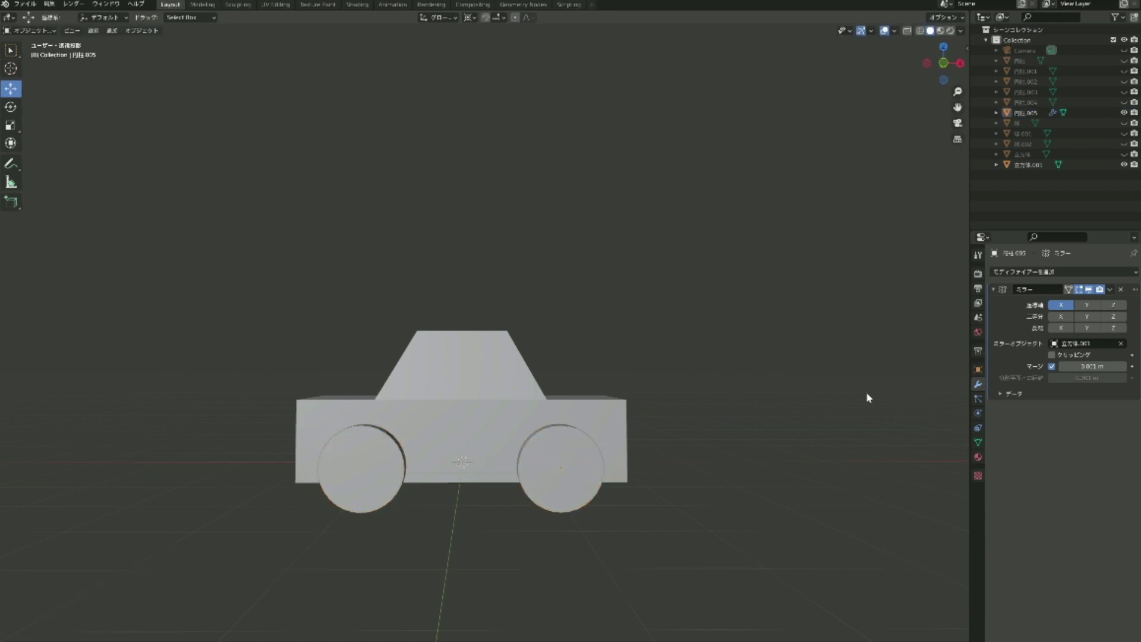
# Add a second Mirror modifier around the body on Y for far-side wheels.
pyautogui.moveTo(867, 397); pyautogui.dragTo(475, 515, button='middle')
pyautogui.click(475, 514)
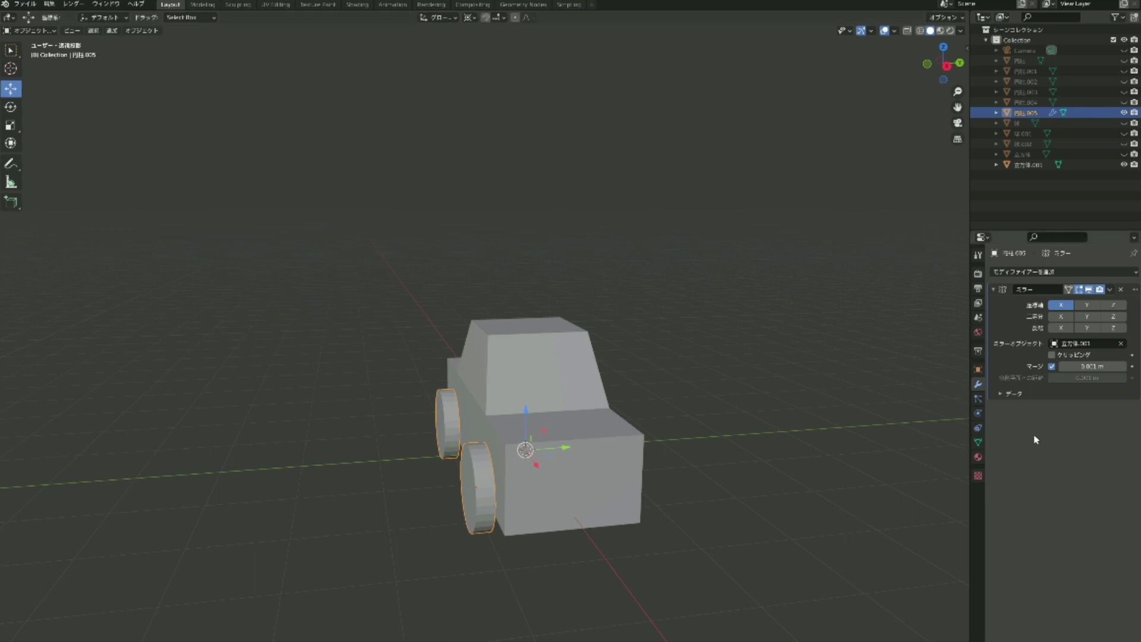
pyautogui.click(1135, 275)
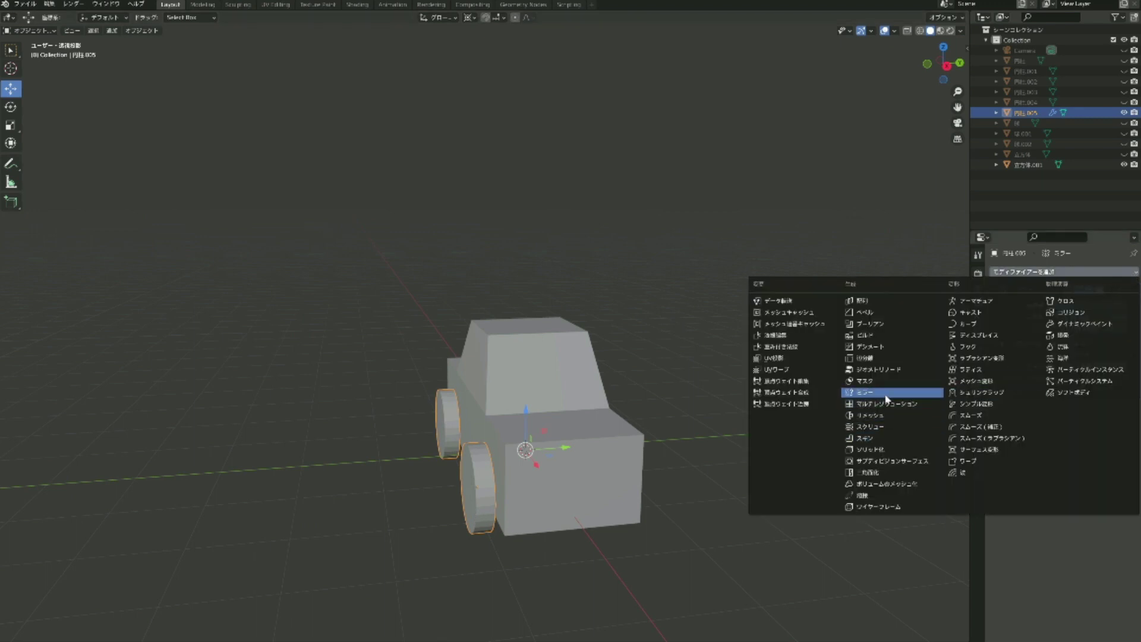
pyautogui.click(886, 398)
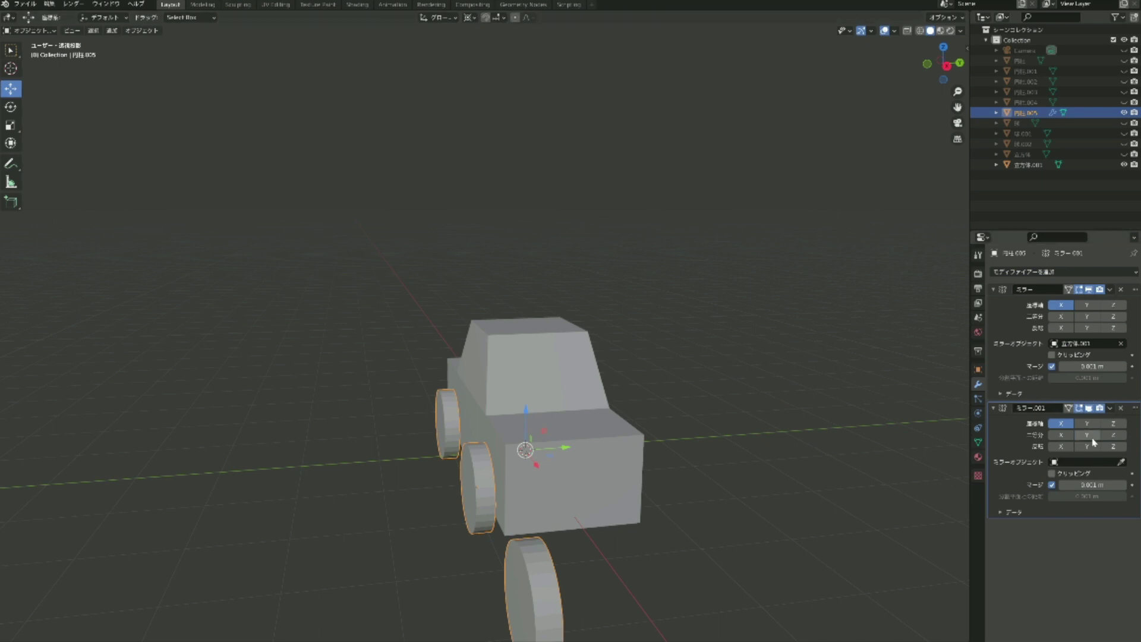
pyautogui.click(1121, 462)
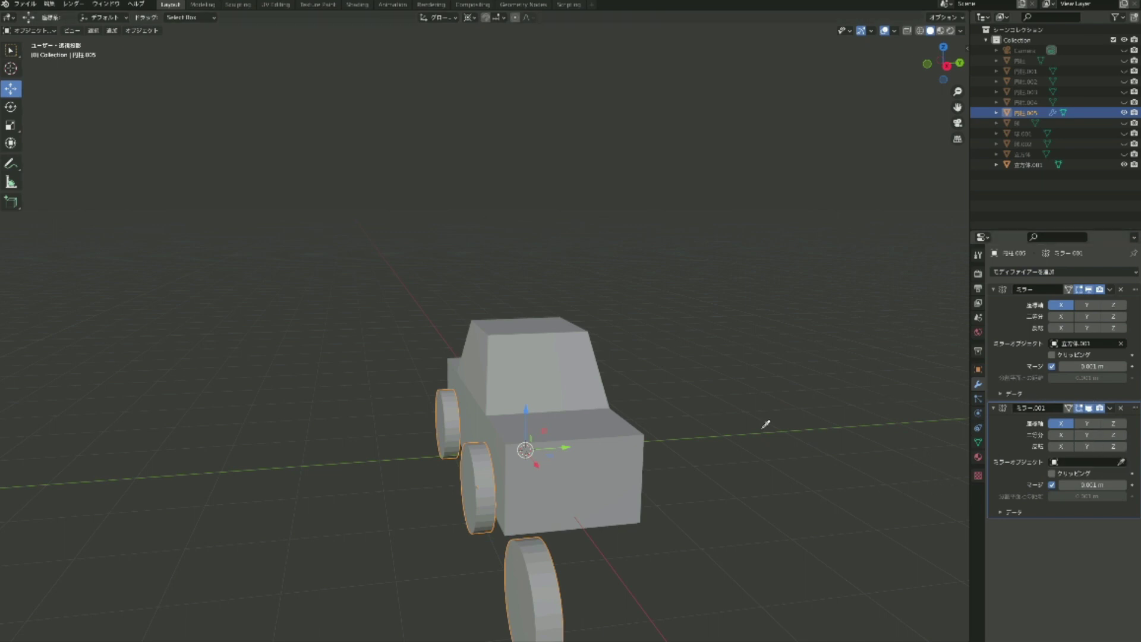
pyautogui.click(558, 376)
pyautogui.click(1087, 423)
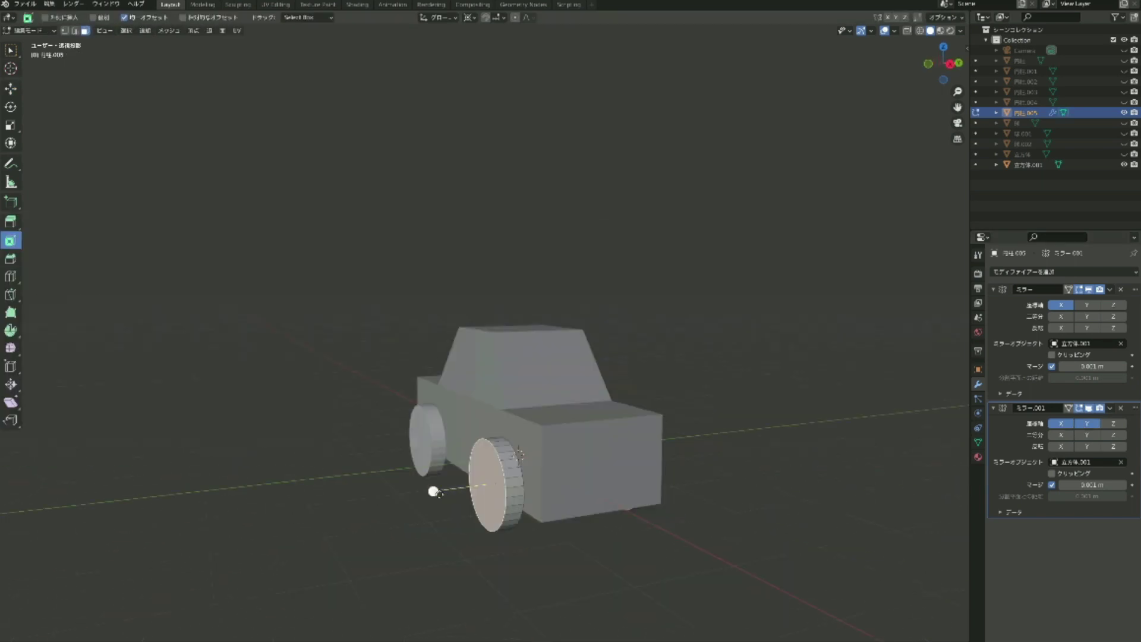
# Inset the wheel's outer face and extrude it inward into a hub, checking all wheels.
pyautogui.moveTo(436, 492); pyautogui.dragTo(446, 492)
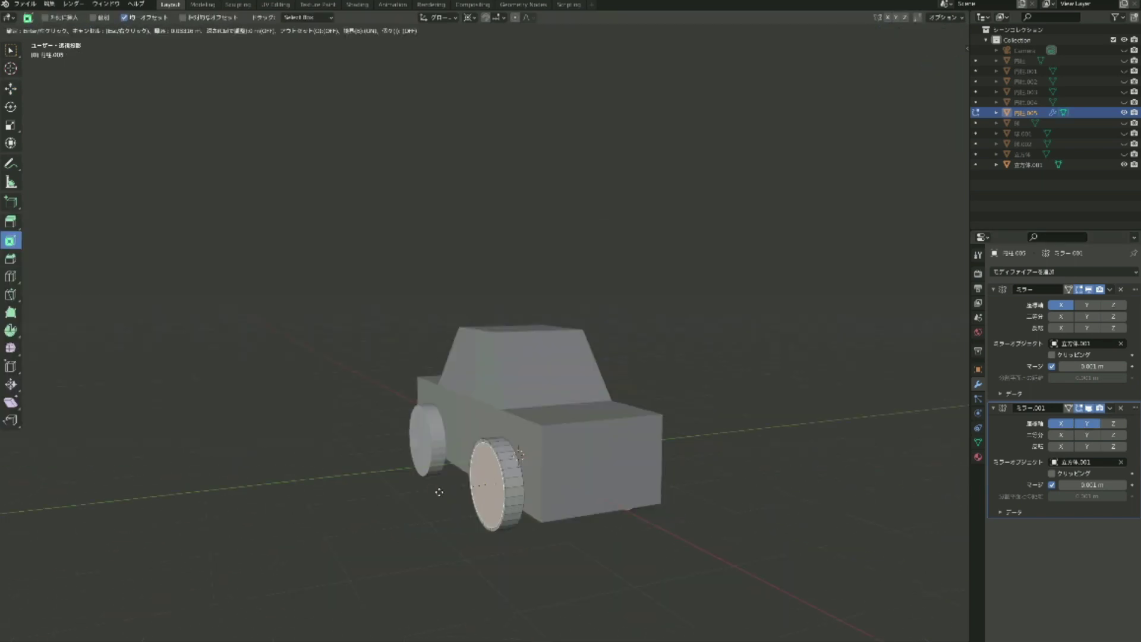
pyautogui.click(446, 492)
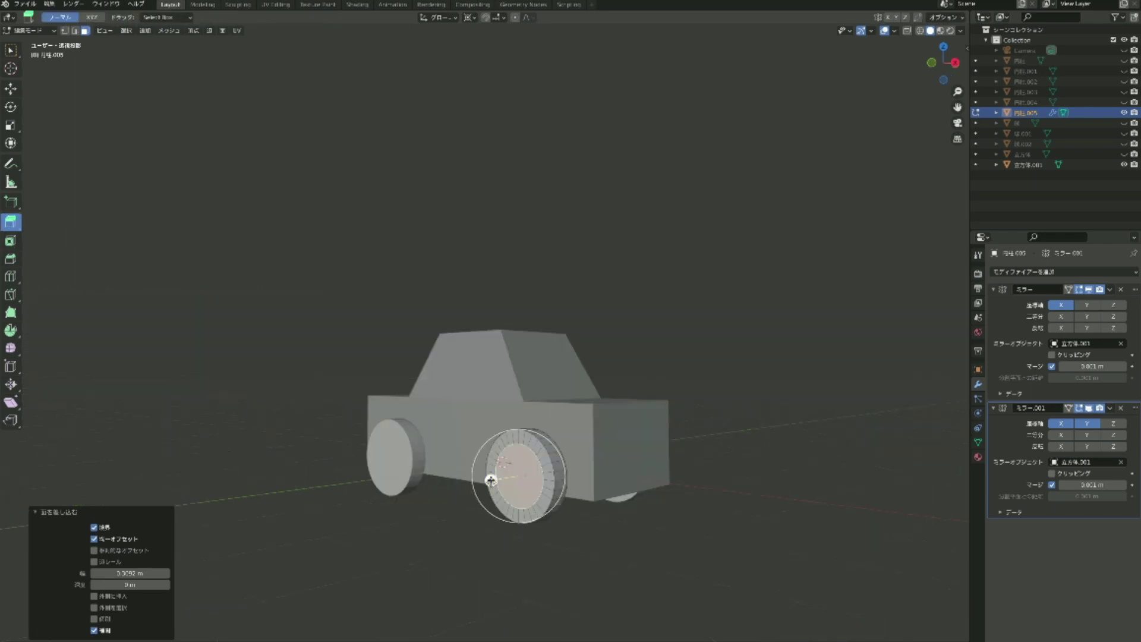
pyautogui.moveTo(491, 481); pyautogui.dragTo(494, 480)
pyautogui.moveTo(494, 480)
pyautogui.mouseDown(button='middle')
pyautogui.moveTo(454, 422)
pyautogui.moveTo(526, 470)
pyautogui.moveTo(702, 461)
pyautogui.moveTo(577, 457)
pyautogui.mouseUp(button='middle')
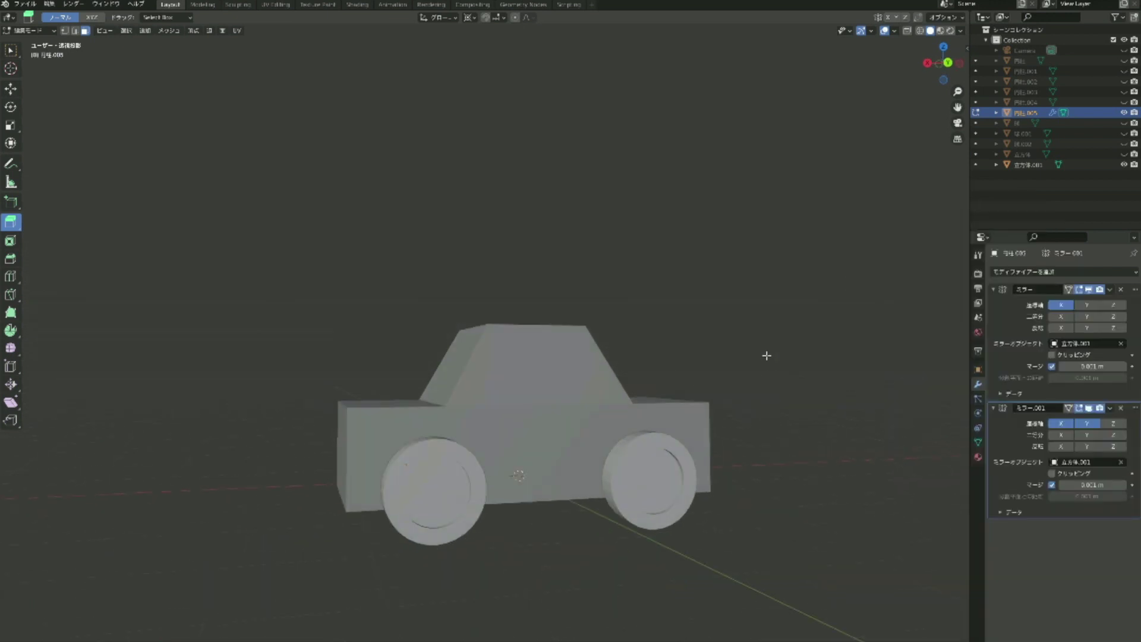
pyautogui.moveTo(766, 355); pyautogui.dragTo(754, 357, button='middle')
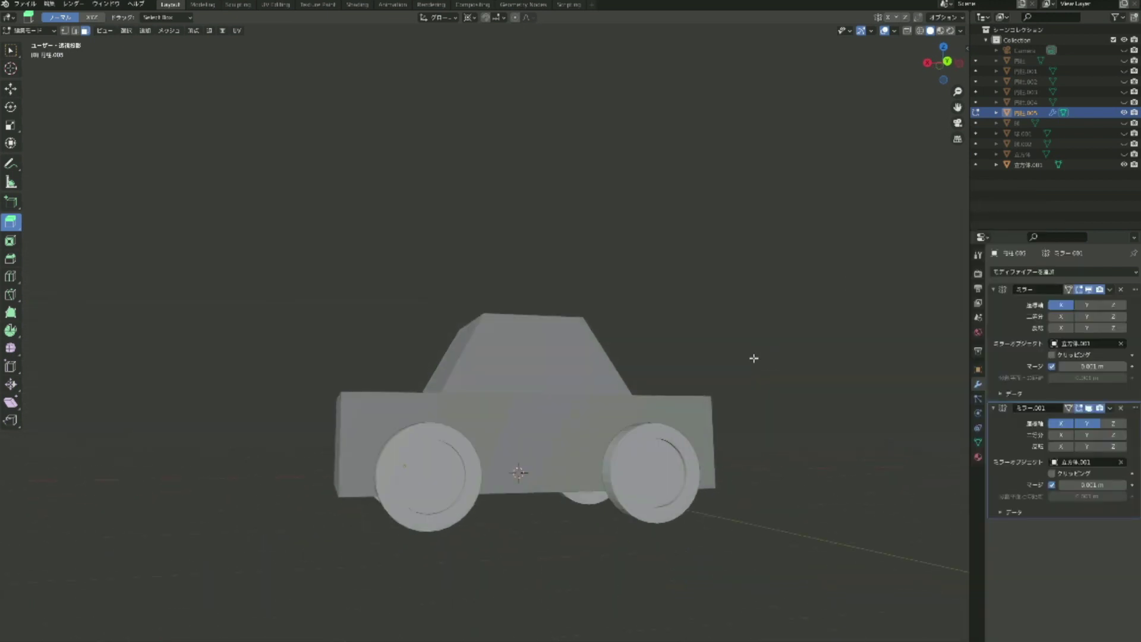